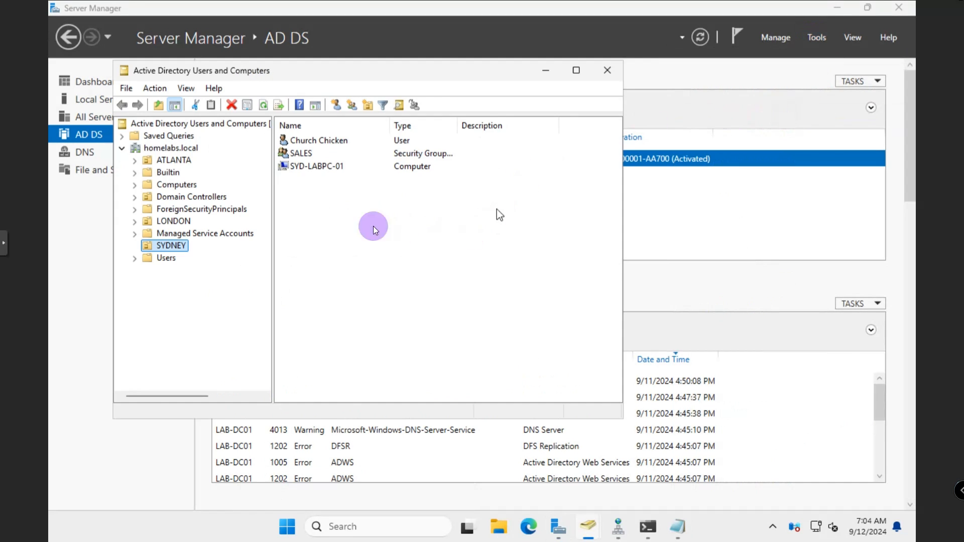
Show the homelabs.local domain's ATLANTA, LONDON and SYDNEY OUs and move the console window
left_click(160, 147)
left_click_drag(327, 77, 426, 93)
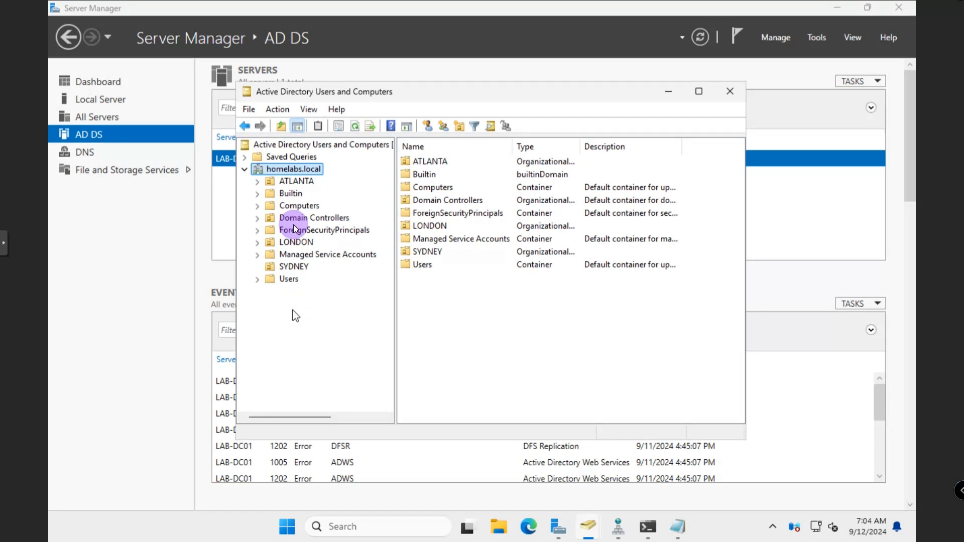
List the Users container's accounts and groups and bring up its New object types
right_click(295, 177)
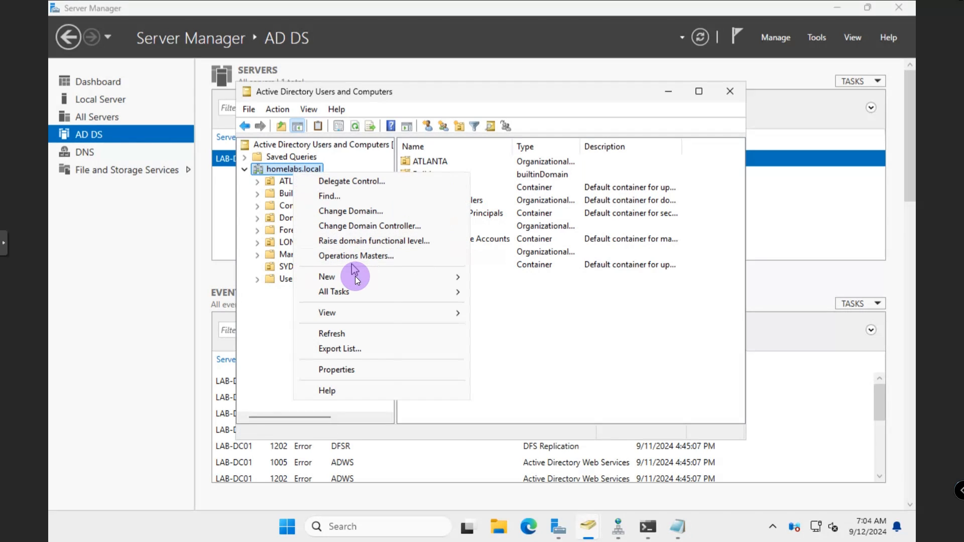
mouse_move(355, 280)
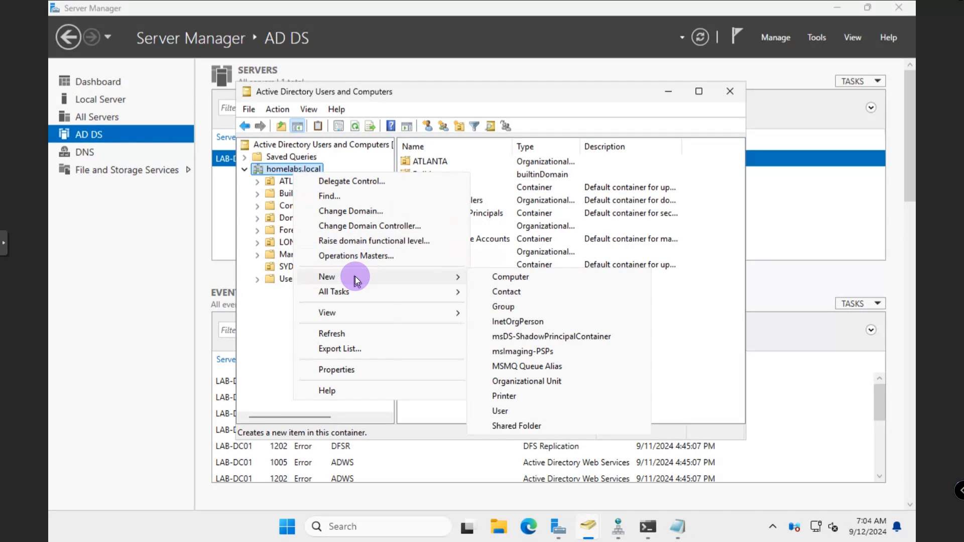
left_click(272, 329)
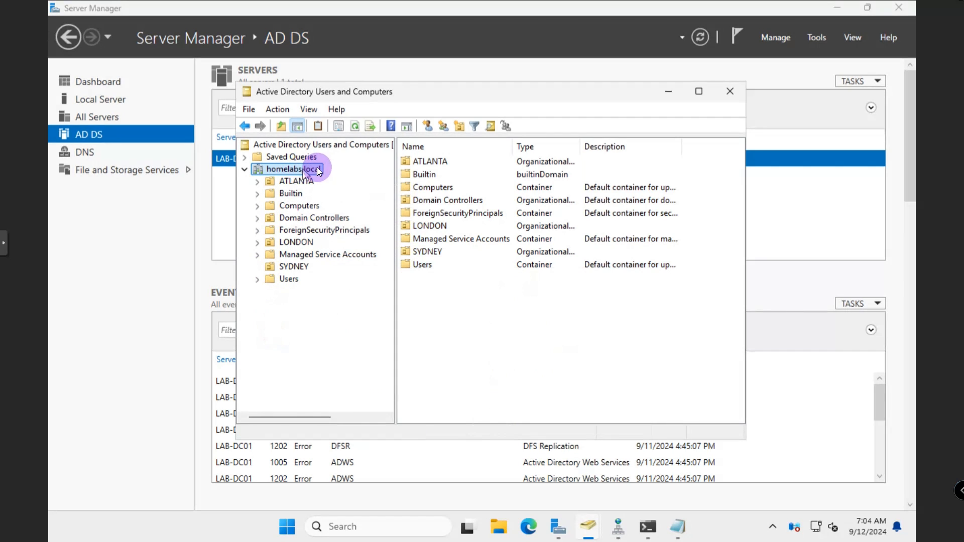
left_click(285, 279)
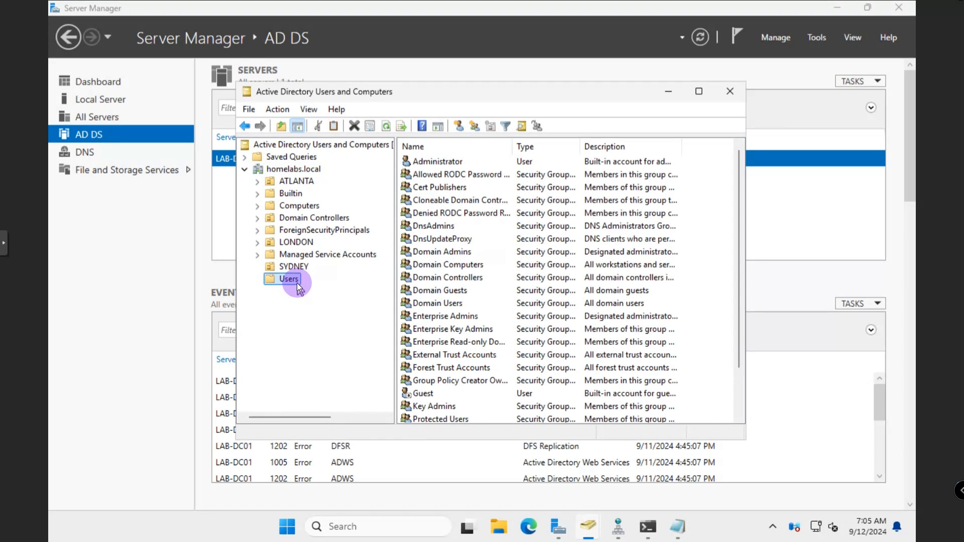
right_click(297, 282)
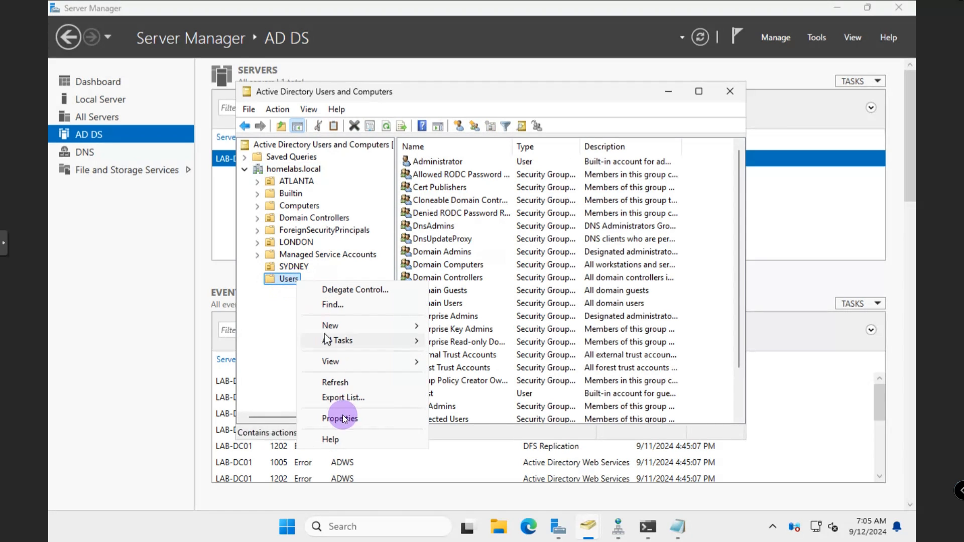
mouse_move(367, 325)
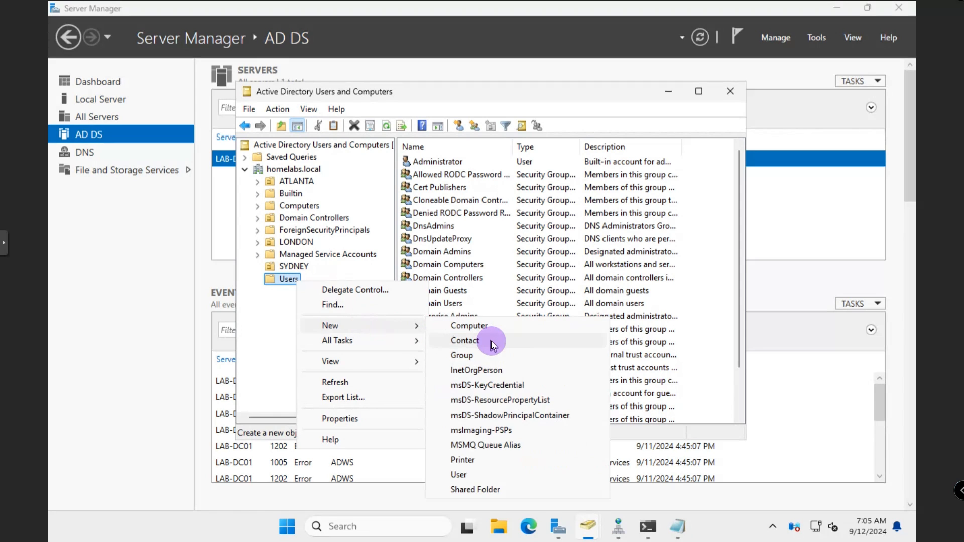
Start a new user in homelabs.local/Users, entering first name, last name and user logon name
left_click(460, 475)
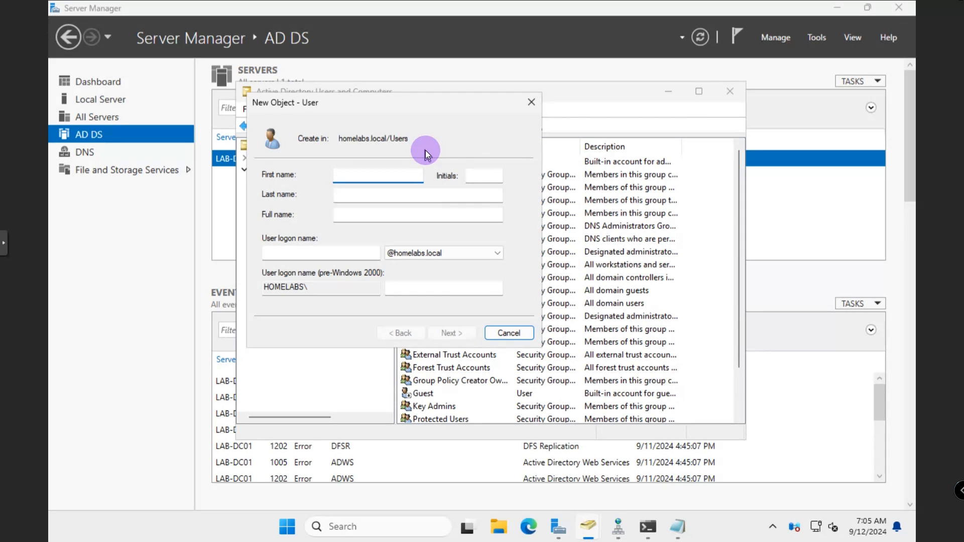
key("Tab")
key("Tab")
type("dONALD")
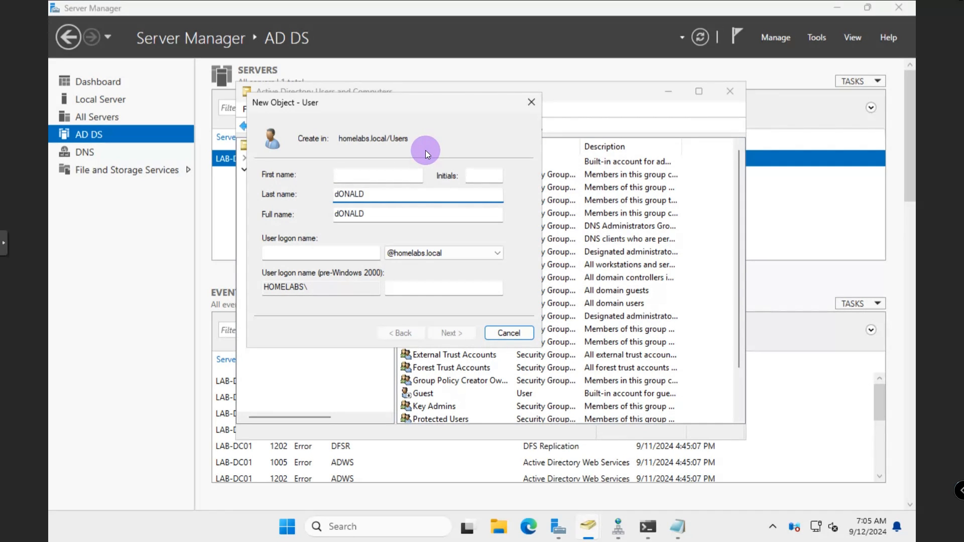
key("BackSpace")
key("BackSpace")
key("BackSpace")
key("BackSpace")
key("BackSpace")
key("BackSpace")
type("Don")
key("BackSpace")
type("nald")
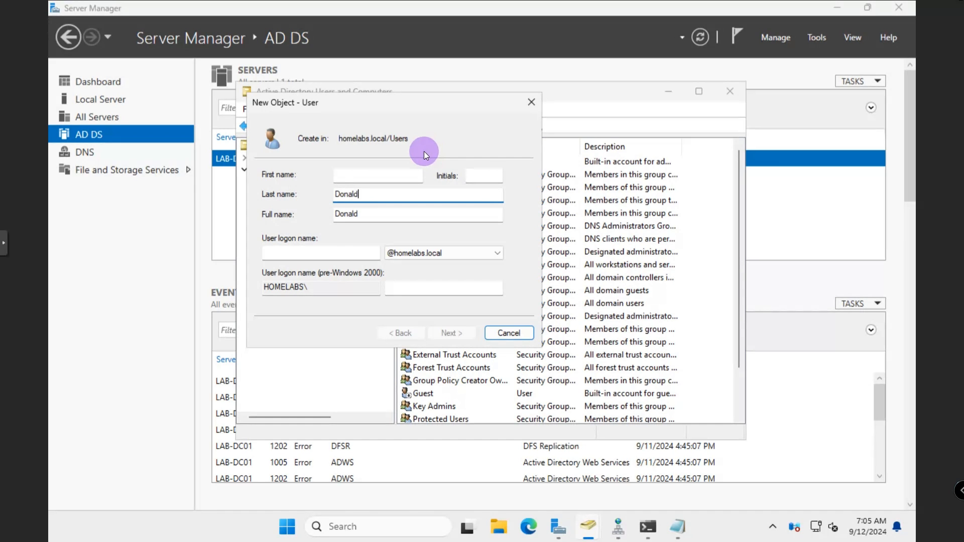
left_click(406, 173)
type("Mac")
key("Tab")
key("Tab")
key("Tab")
key("Tab")
type("mac.donald")
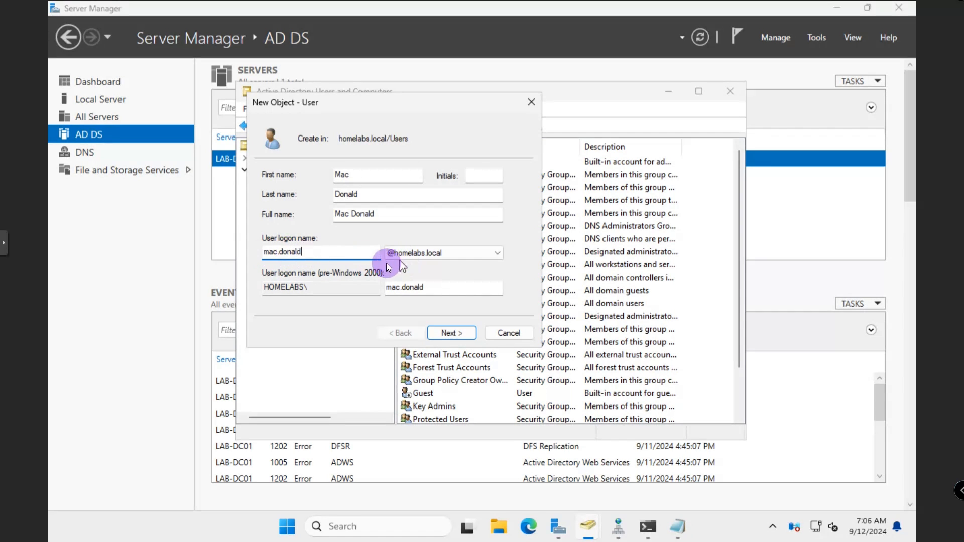
Advance to the password page and clear a wrongly pasted password
left_click(450, 333)
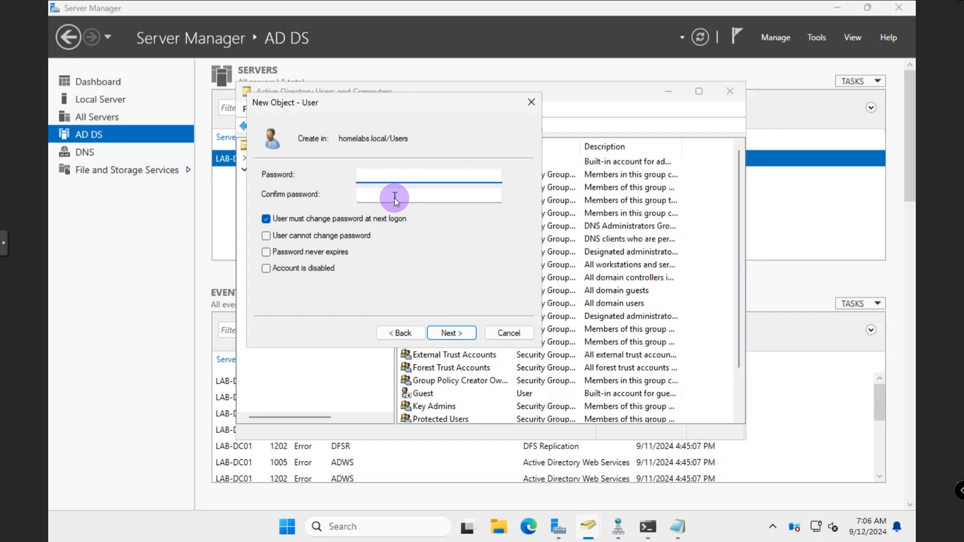
key("ctrl+v")
left_click_drag(444, 174, 335, 170)
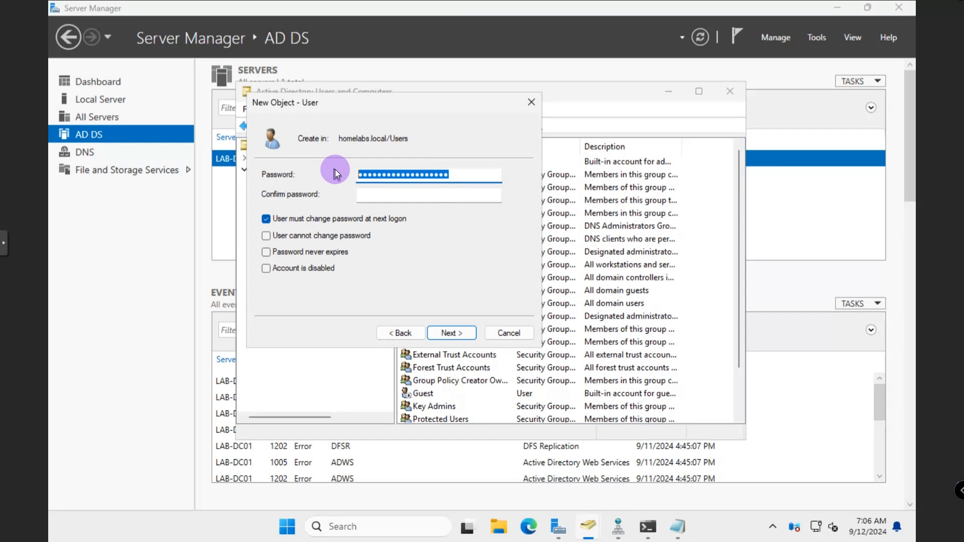
key("BackSpace")
Copy the password from Notepad into both Password and Confirm password
left_click(677, 527)
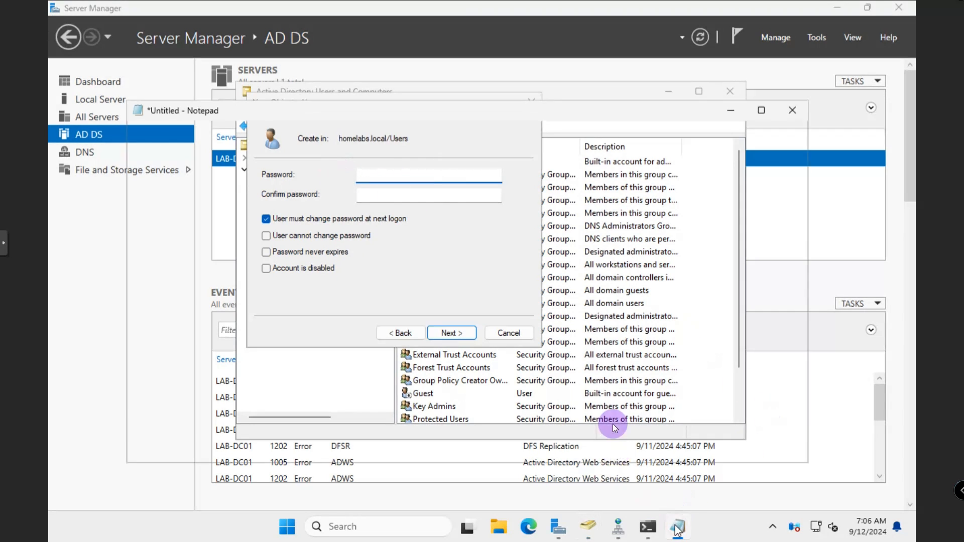
left_click(201, 142)
left_click_drag(204, 145, 130, 147)
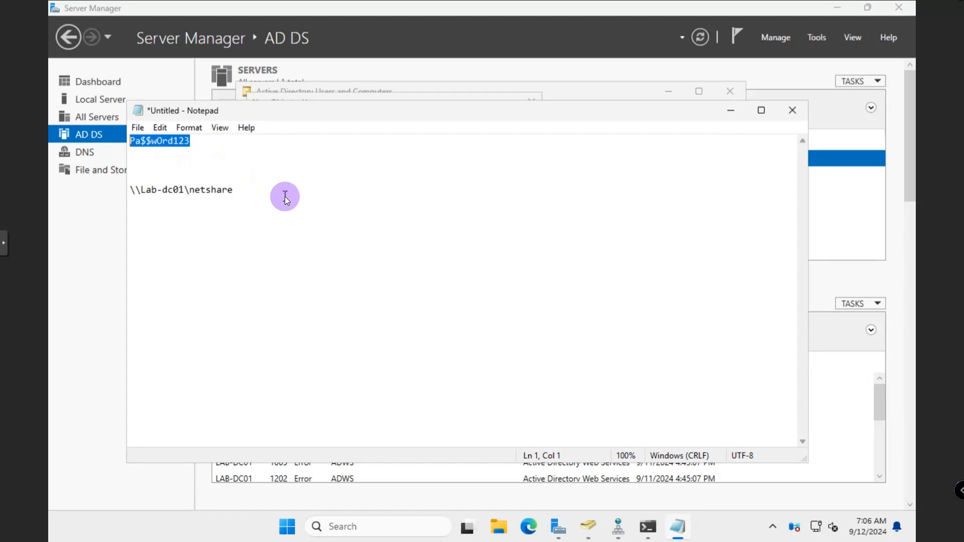
left_click(730, 110)
key("ctrl+v")
left_click(374, 198)
key("ctrl+v")
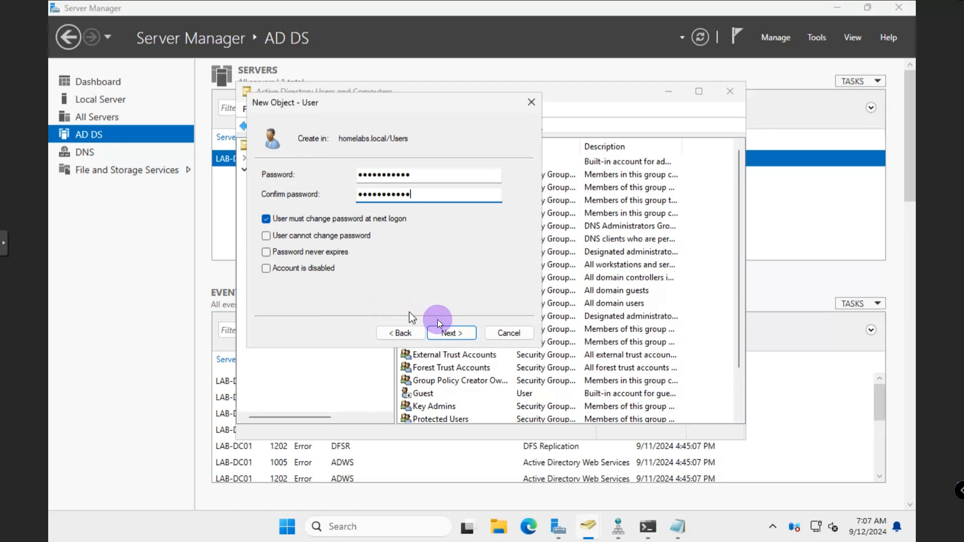
Finish creating the user account in Users and open its Properties
left_click(445, 333)
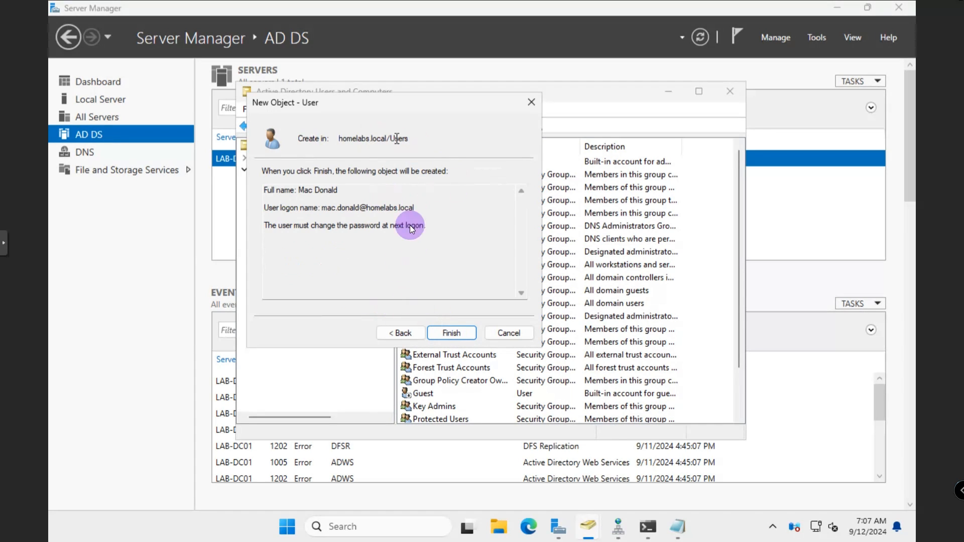
left_click(453, 333)
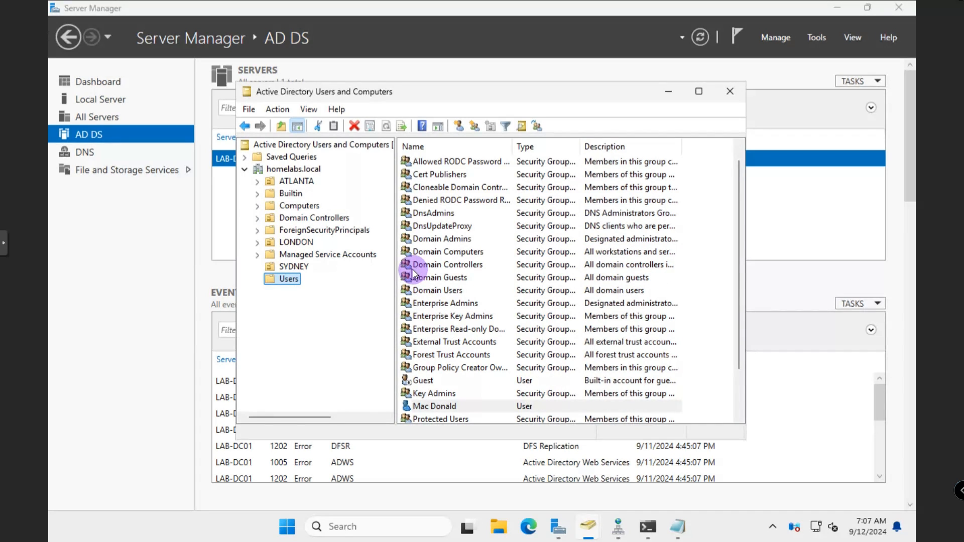
left_click_drag(393, 441, 396, 470)
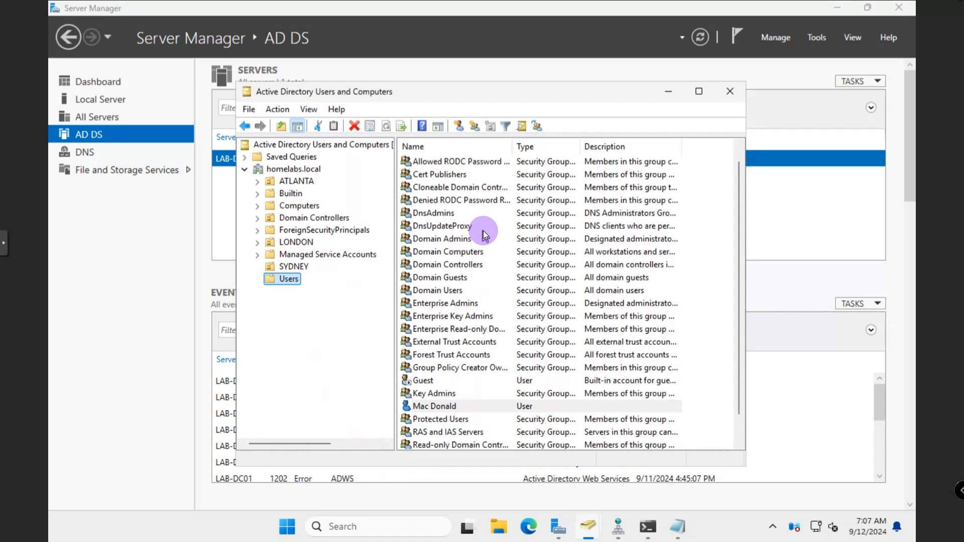
left_click_drag(467, 76, 465, 62)
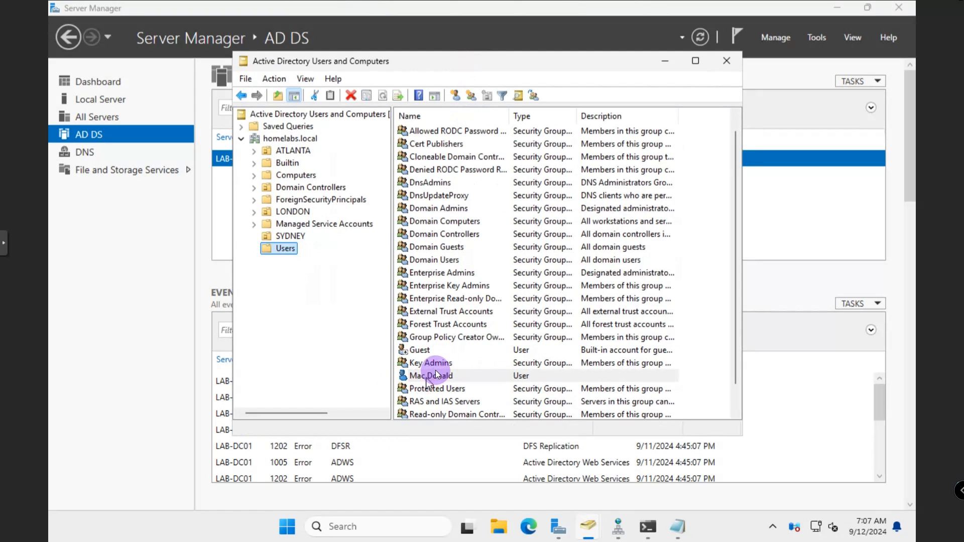
right_click(435, 374)
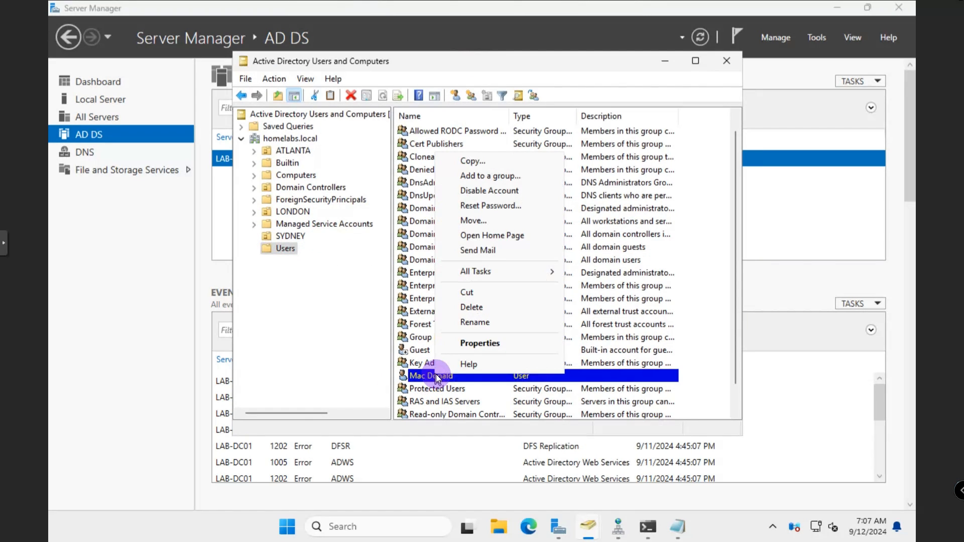
left_click(476, 344)
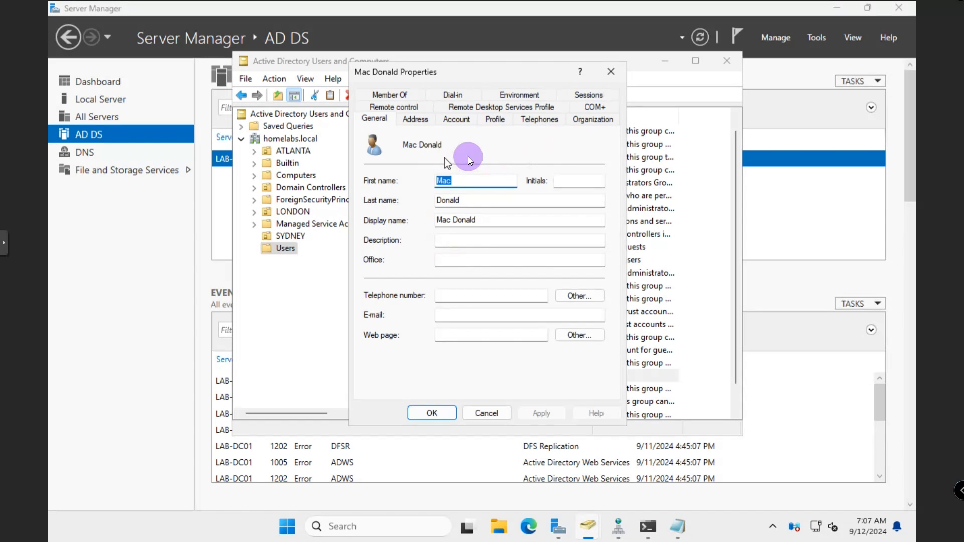
Go over the General fields (description, office, telephone, e-mail, web page), then show the Address page
left_click(450, 242)
left_click(451, 260)
left_click(448, 297)
left_click(448, 316)
left_click(447, 335)
left_click(443, 312)
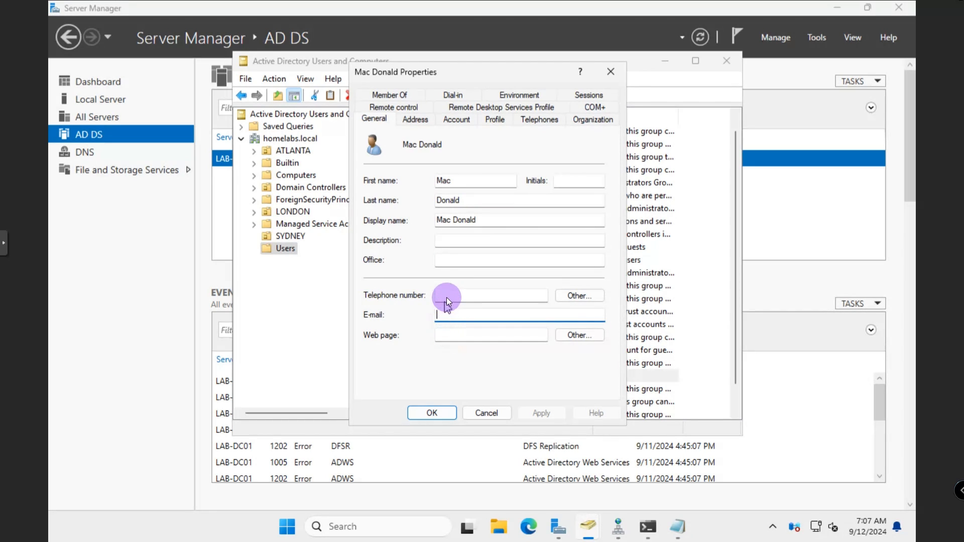
left_click(447, 293)
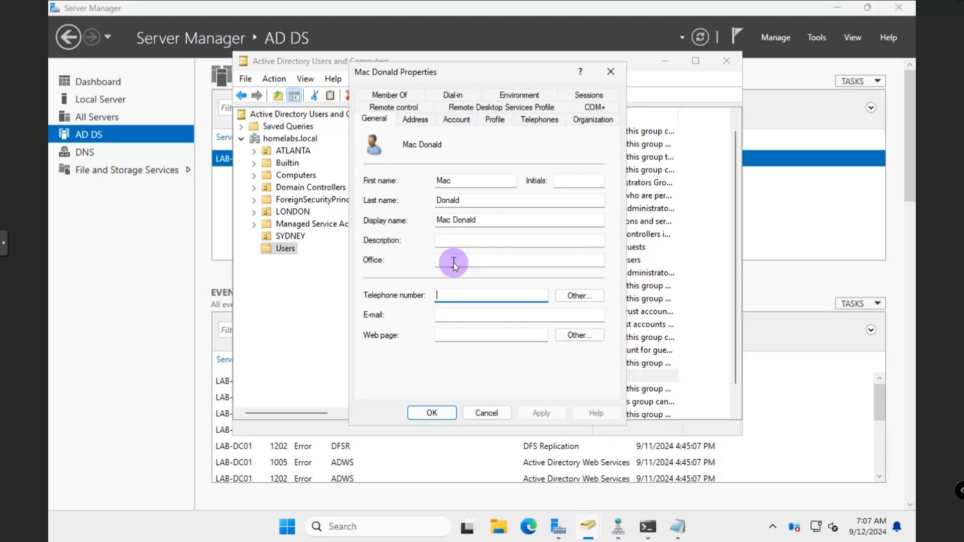
left_click(458, 242)
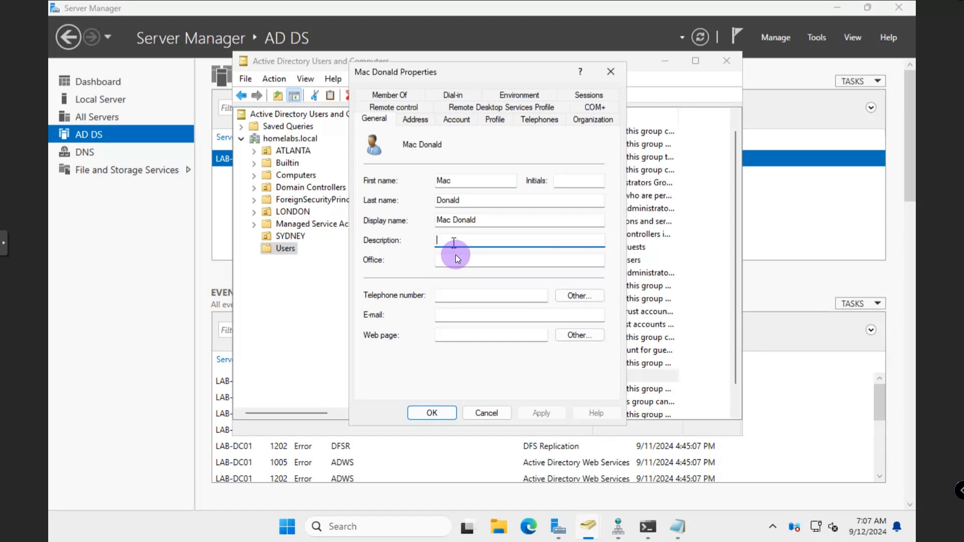
left_click(450, 338)
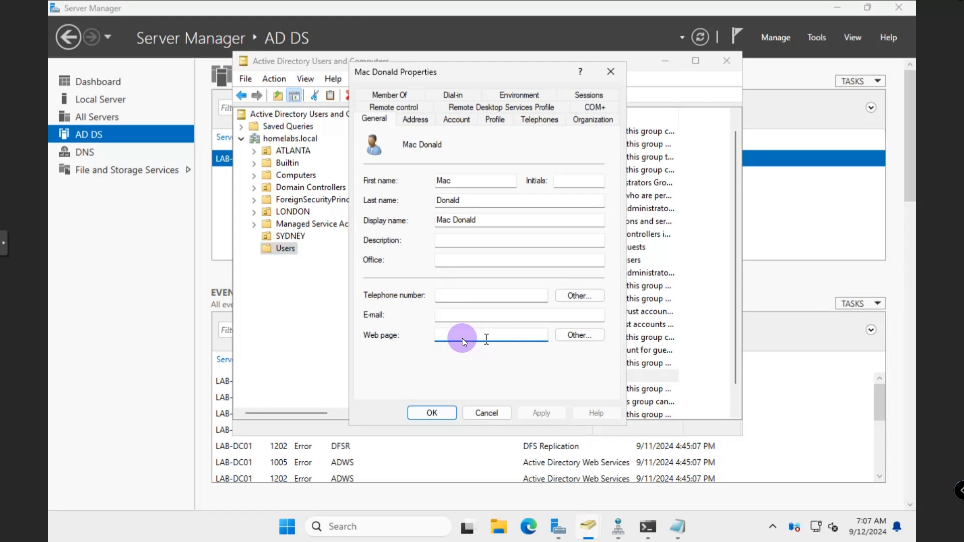
left_click(451, 314)
left_click(454, 296)
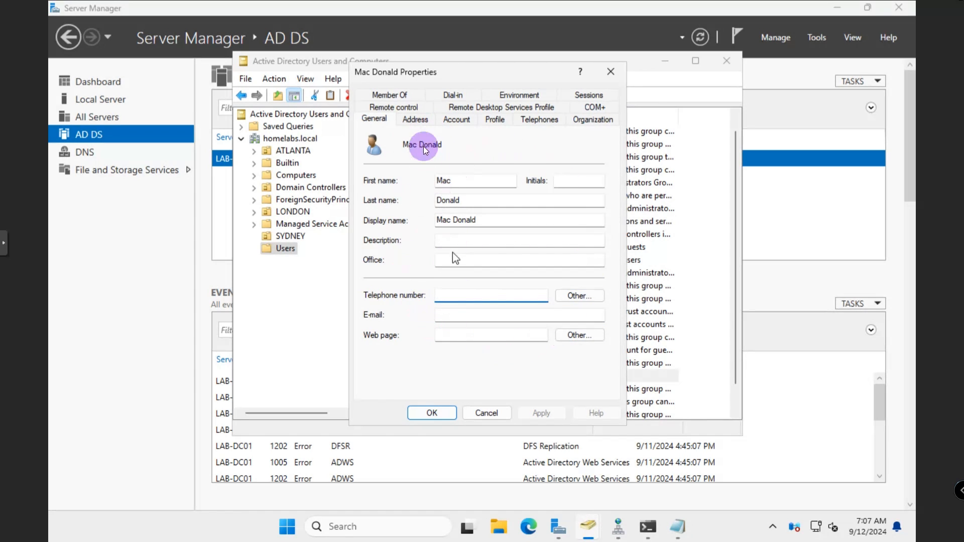
left_click(416, 121)
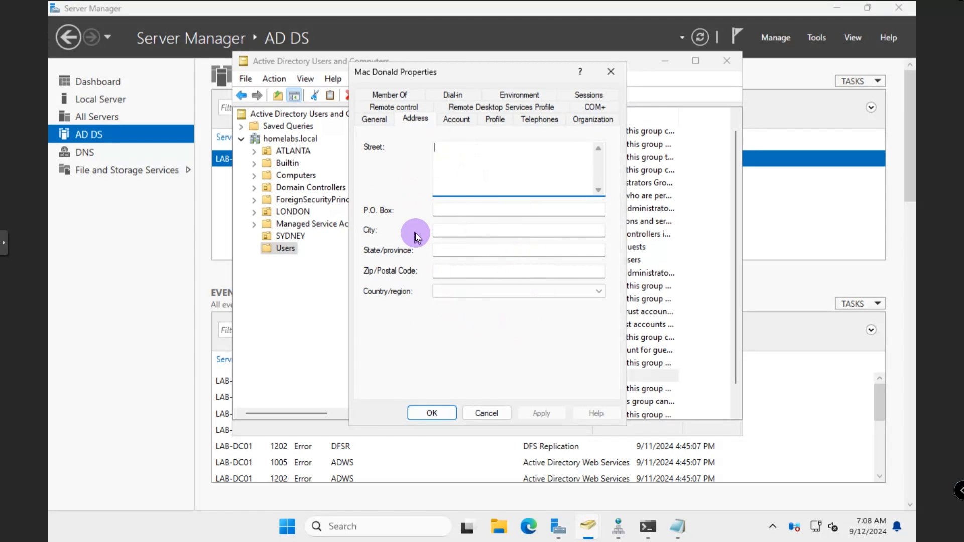
Make the account expire at end of Saturday, October 12, 2024, then show the Profile page
left_click(457, 121)
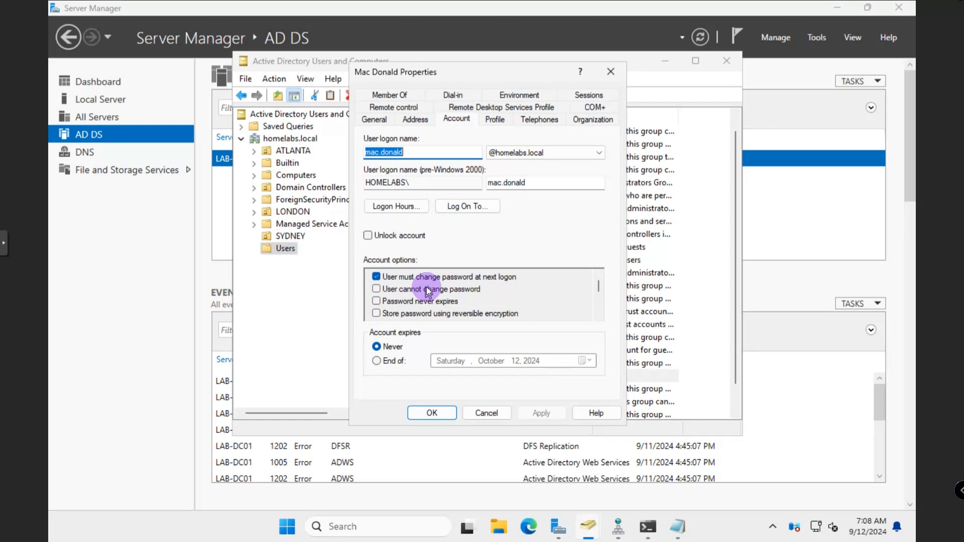
left_click_drag(597, 300, 600, 234)
left_click(376, 361)
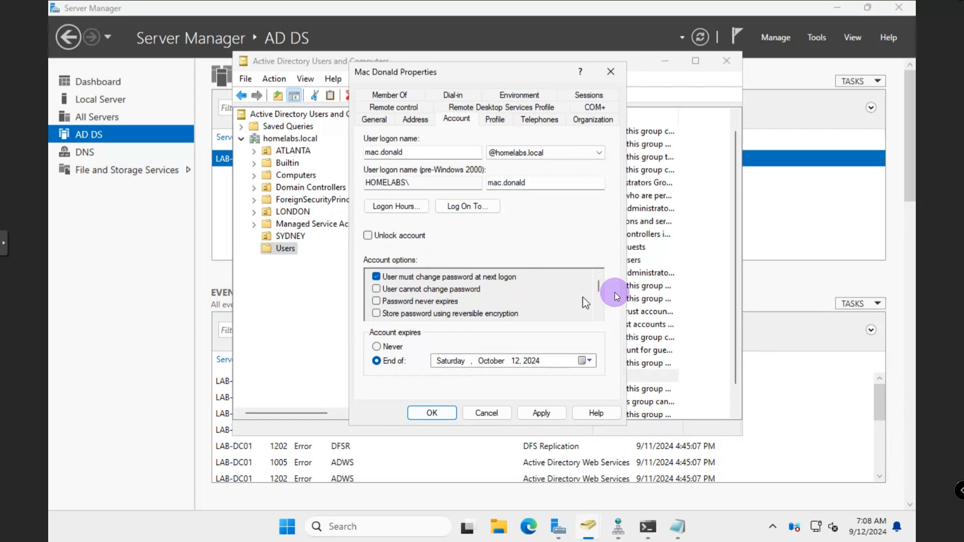
left_click_drag(599, 287, 603, 257)
left_click(497, 119)
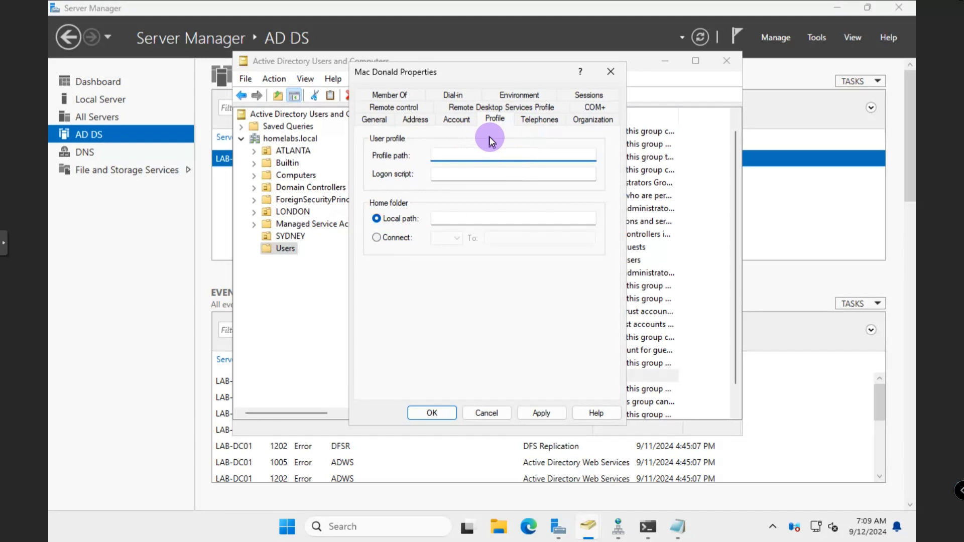
Review the Telephones, Organization, Remote control, RDS Profile, COM+, Member Of, Dial-in, Environment and Sessions pages
left_click(536, 121)
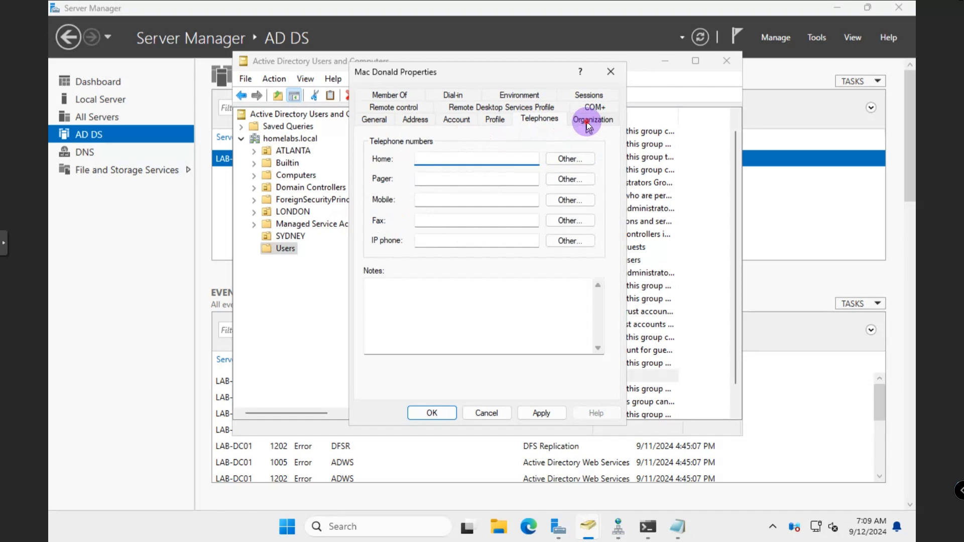
left_click(586, 121)
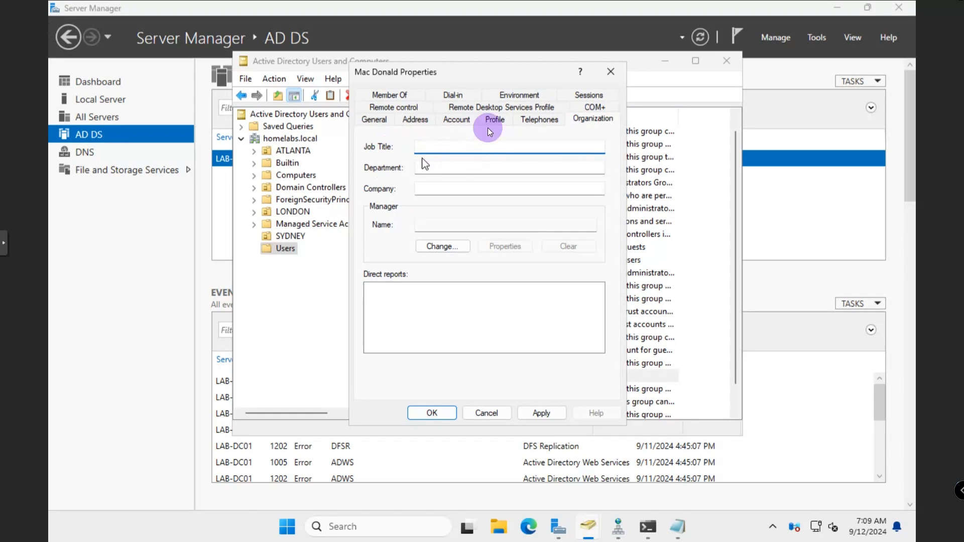
left_click(393, 107)
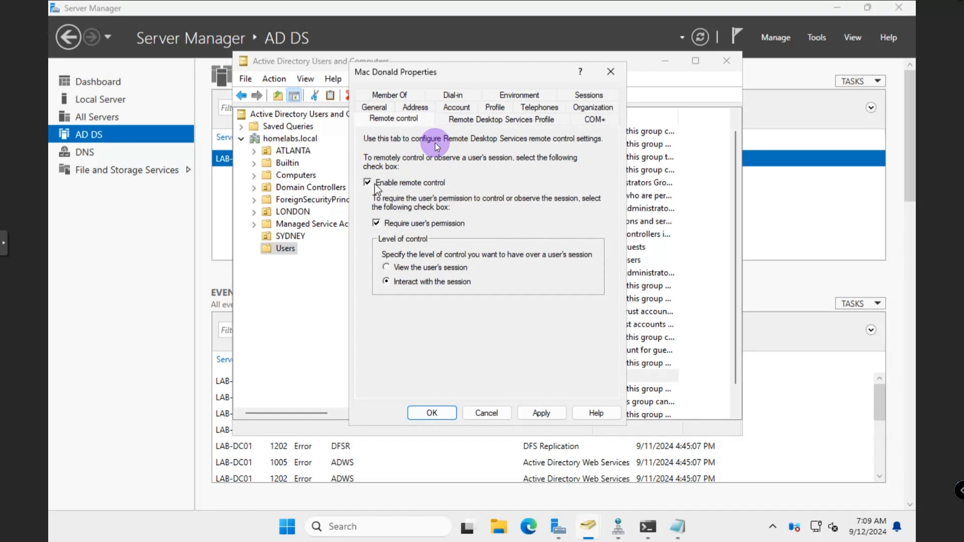
left_click(482, 121)
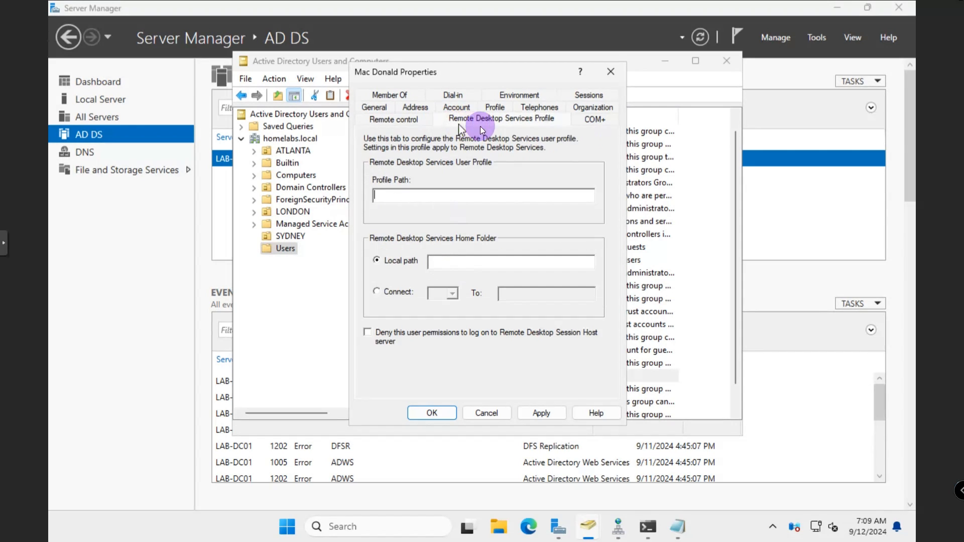
left_click(577, 123)
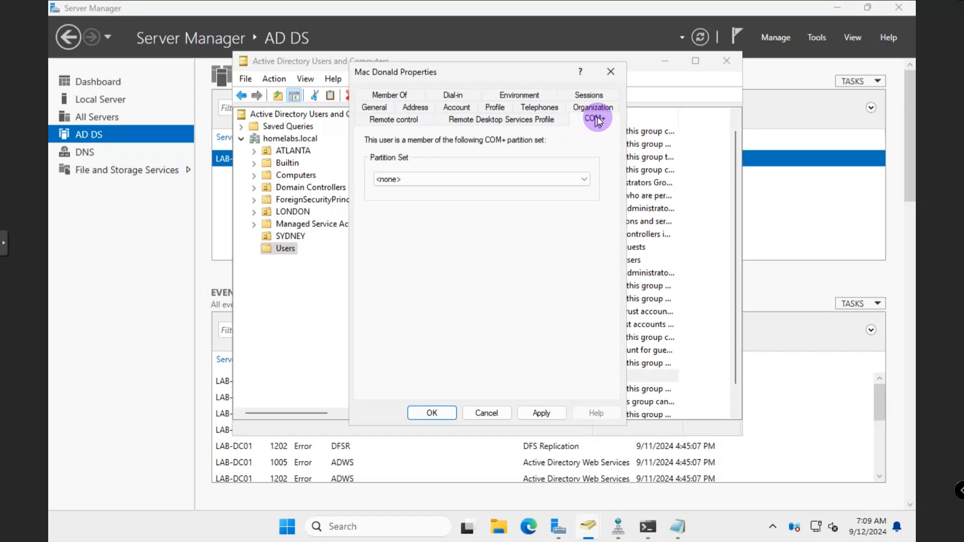
left_click(396, 95)
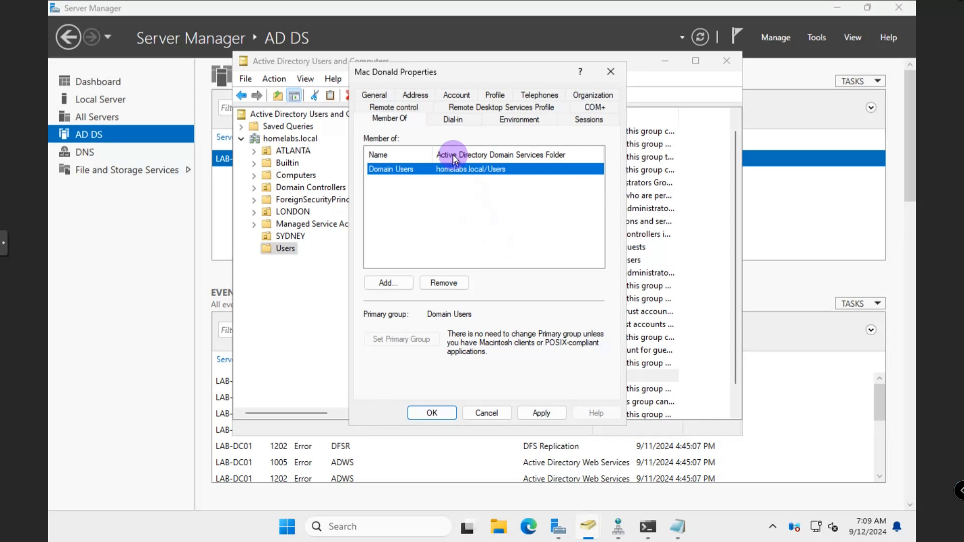
left_click(469, 121)
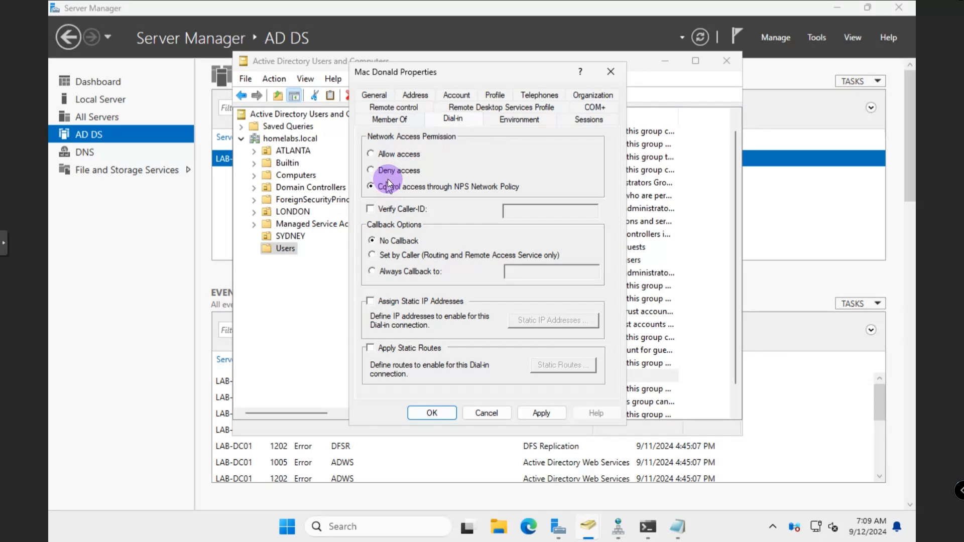
left_click(520, 121)
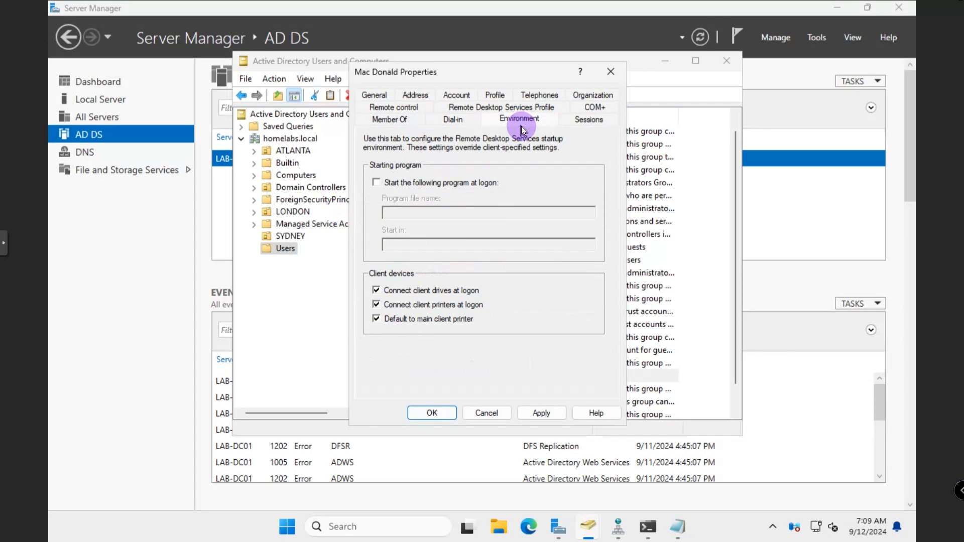
left_click(588, 120)
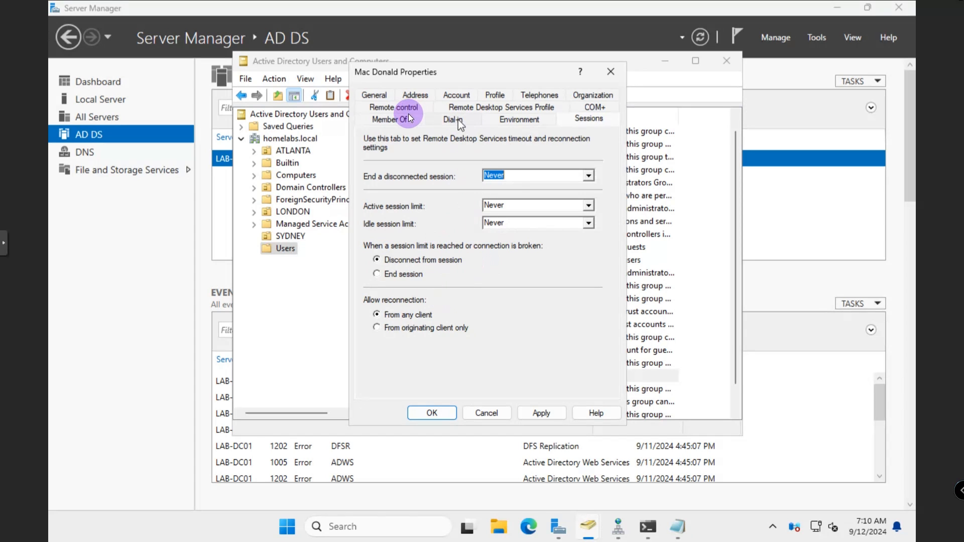
Close the user's properties and open Reset Password for the account
left_click(609, 74)
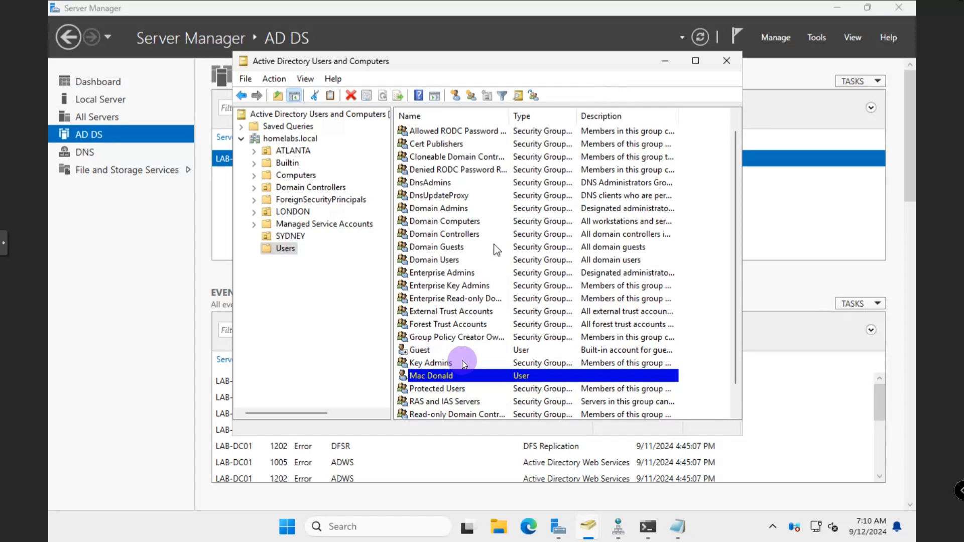
right_click(441, 378)
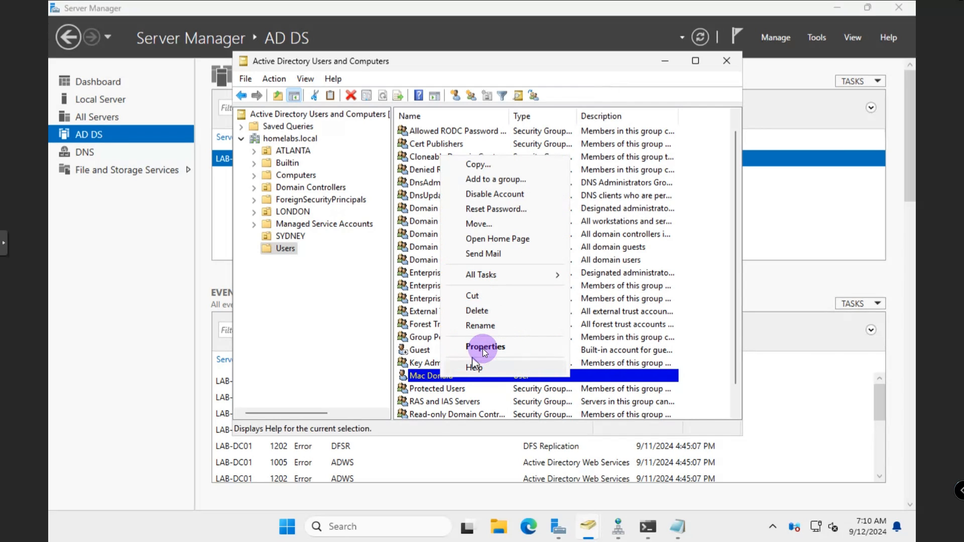
left_click(497, 210)
Cancel the password reset, tick Unlock account on the Account page, and close properties without applying
left_click(486, 234)
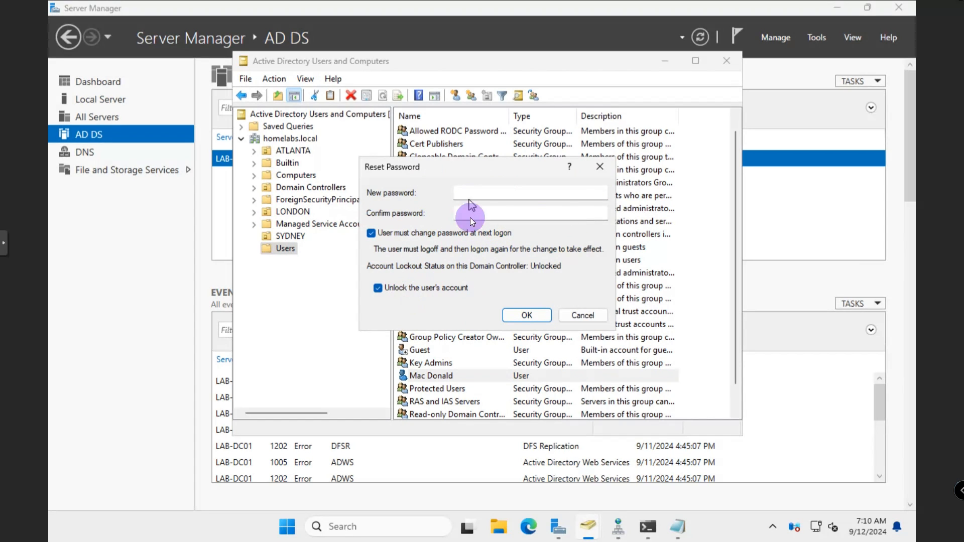
left_click(600, 168)
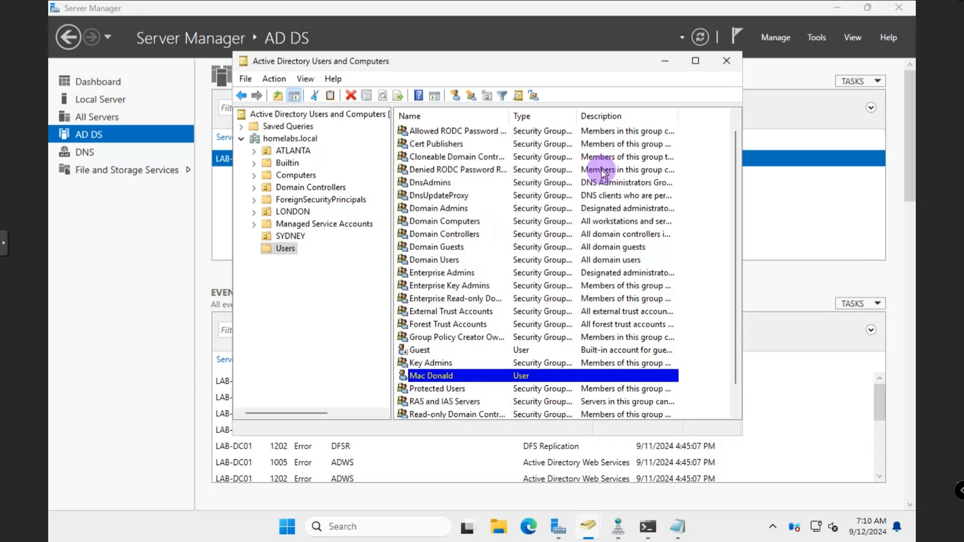
right_click(455, 374)
left_click(479, 340)
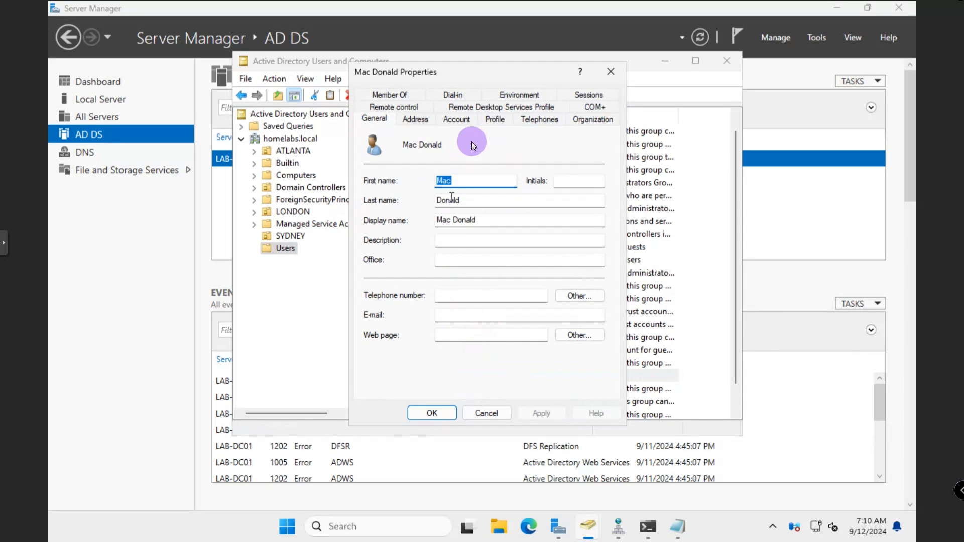
left_click(493, 120)
left_click(456, 121)
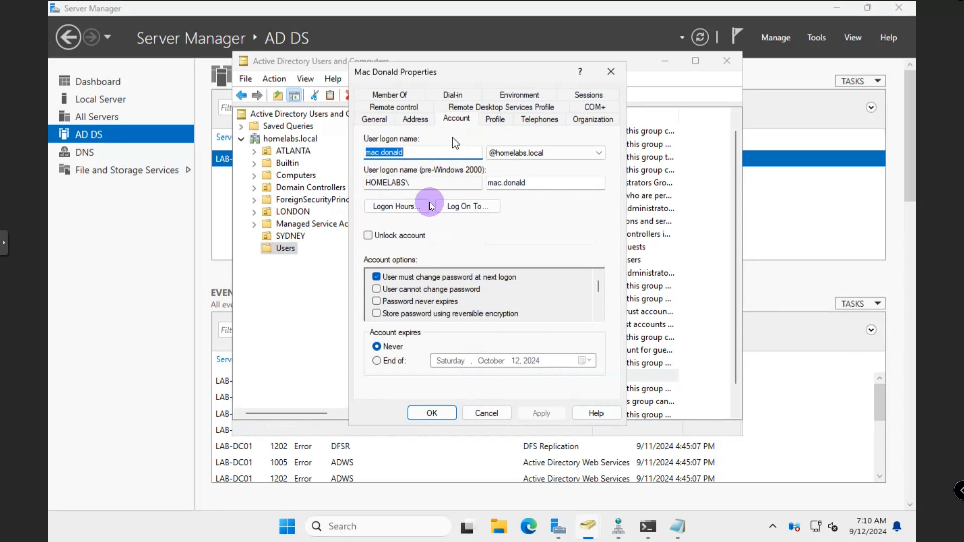
left_click(390, 237)
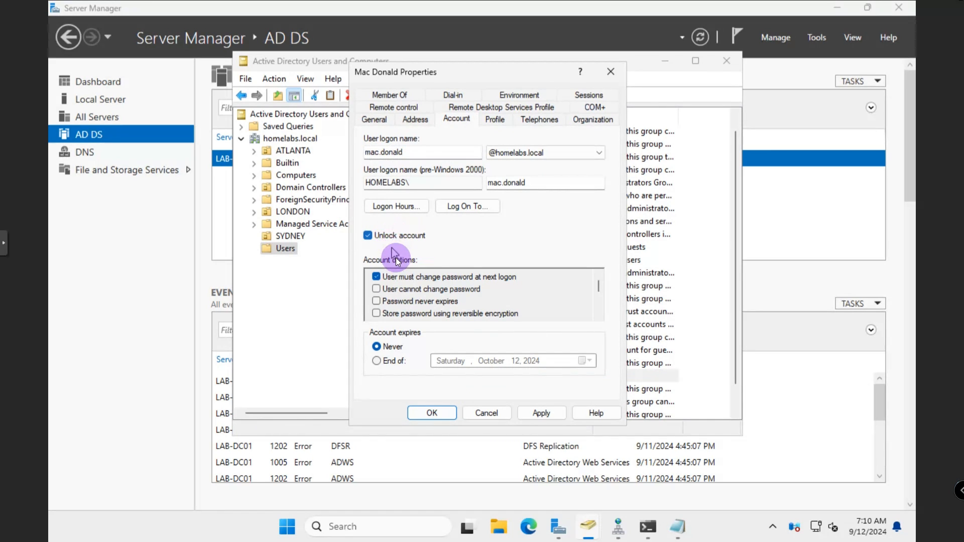
left_click(608, 73)
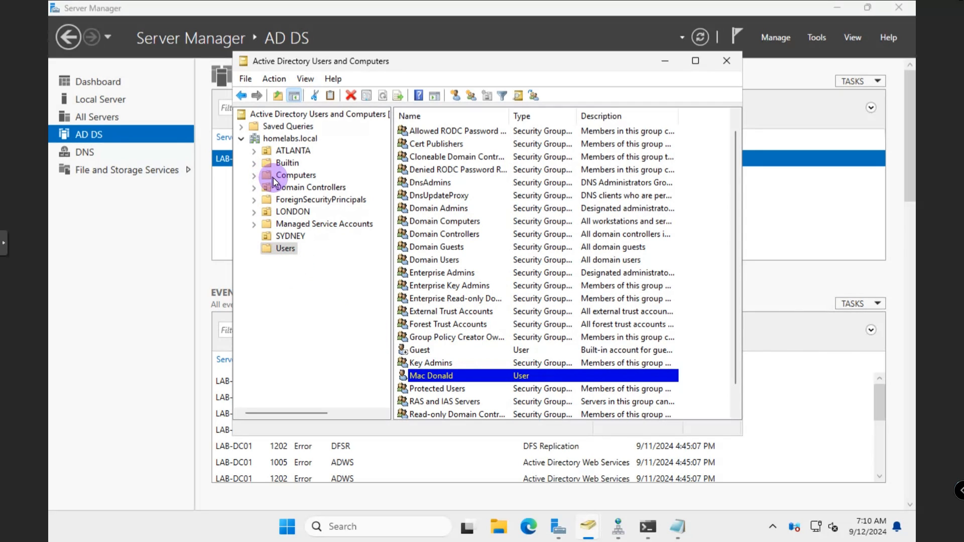
Create the computer object LON-LABPC01 in the Computers container
left_click(289, 175)
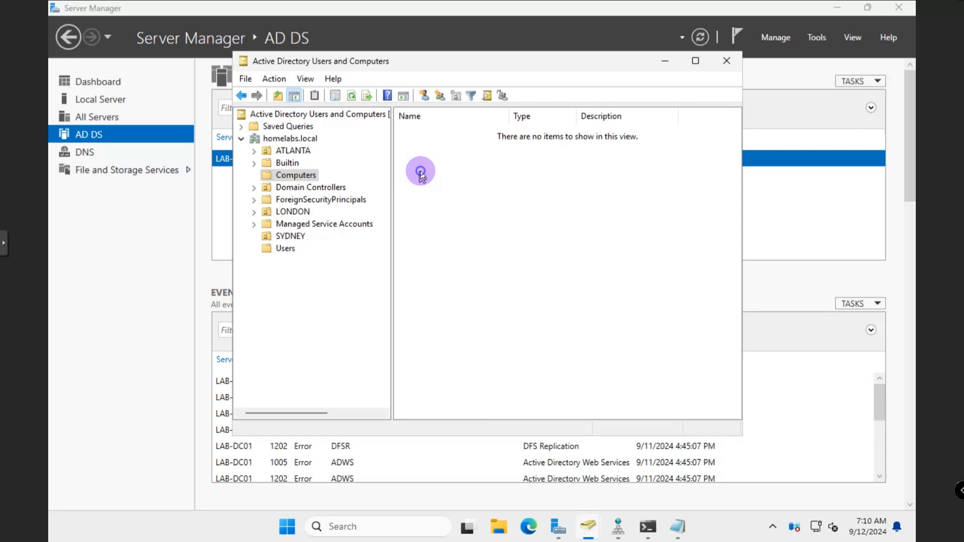
right_click(421, 172)
mouse_move(479, 218)
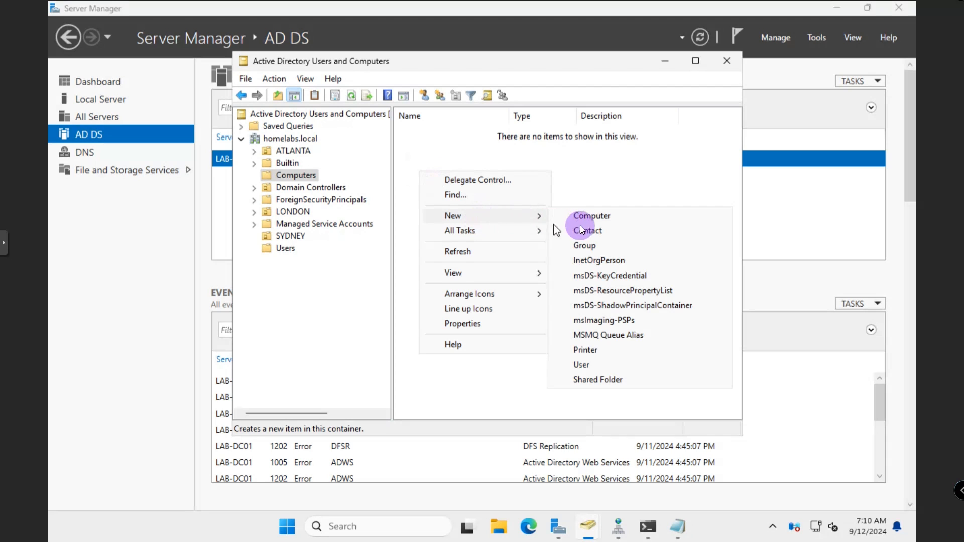
left_click(586, 215)
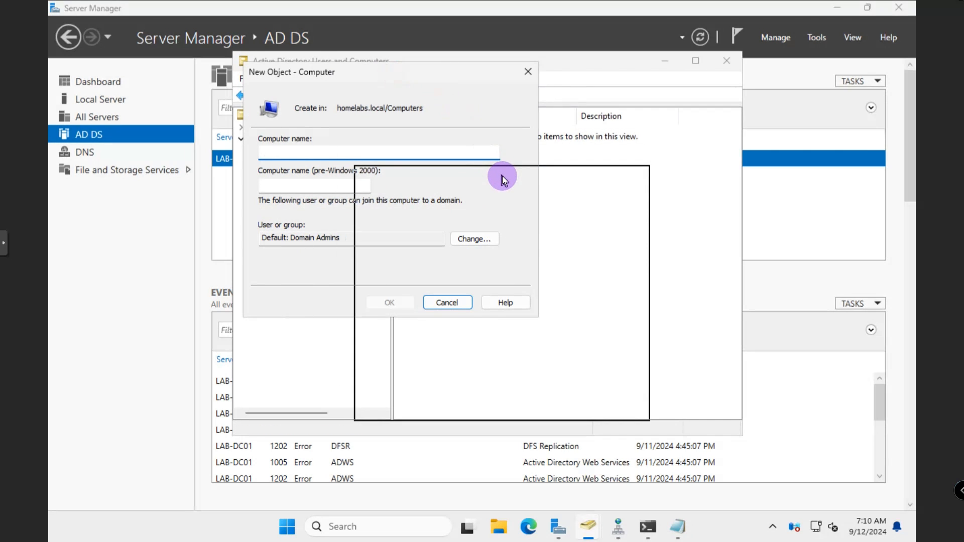
left_click_drag(502, 175, 502, 176)
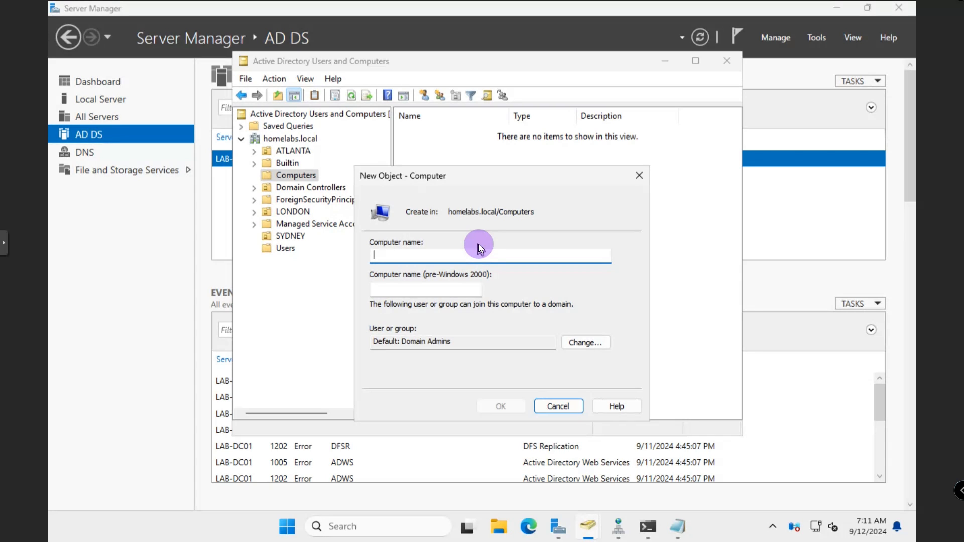
type("LON")
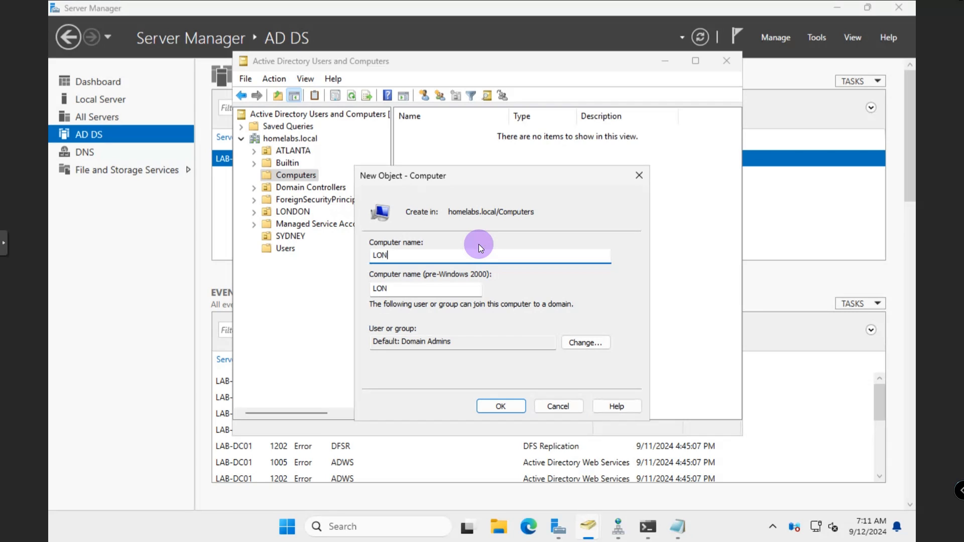
type("-LABPC01")
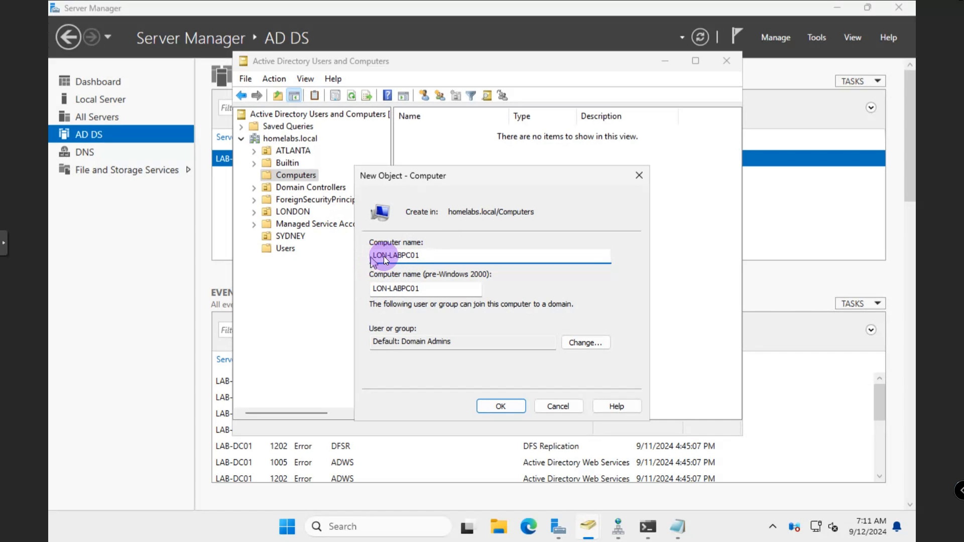
left_click_drag(370, 257, 402, 257)
left_click(492, 409)
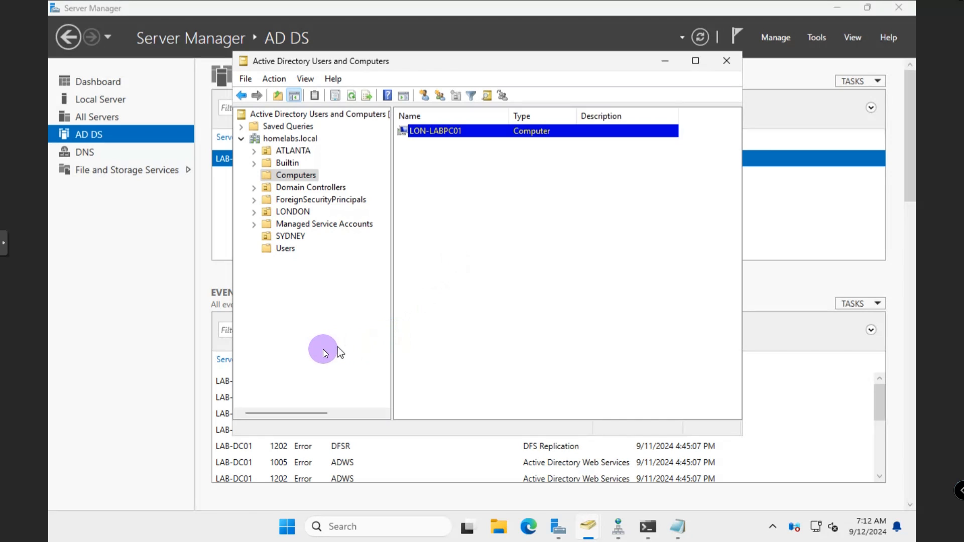
Show the homelabs.local contents and preview its New object-type submenu without choosing
left_click(291, 139)
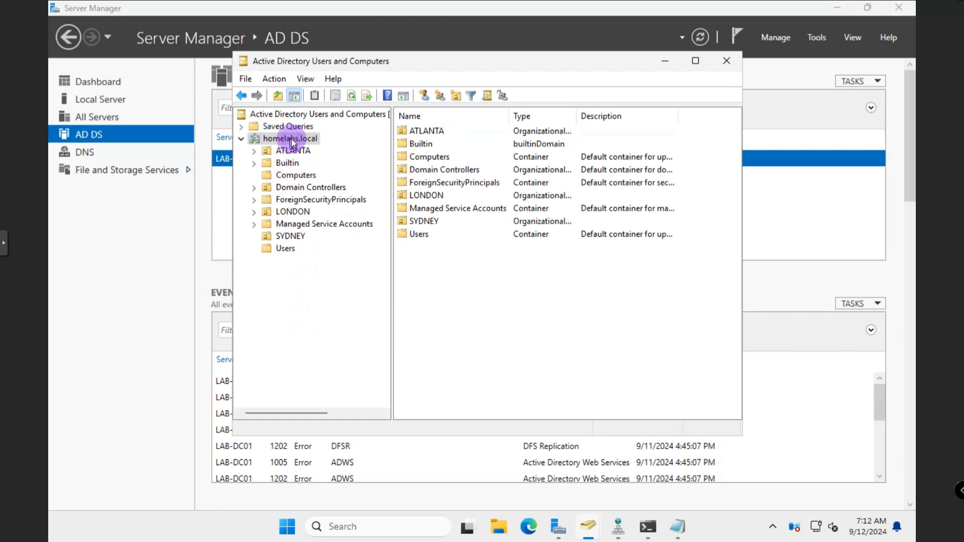
right_click(291, 138)
mouse_move(336, 241)
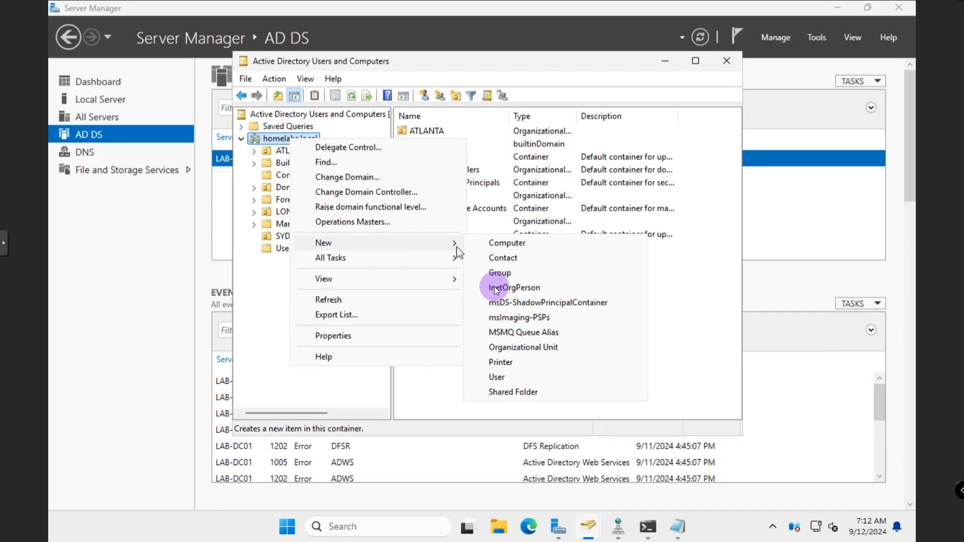
left_click(294, 374)
Inspect the ATLANTA OU's action menu without choosing anything
right_click(293, 155)
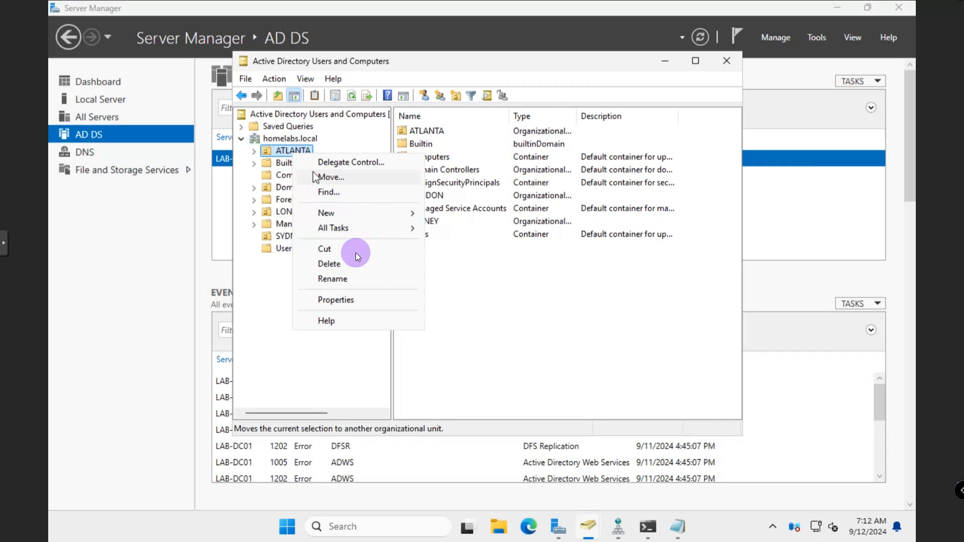
mouse_move(365, 231)
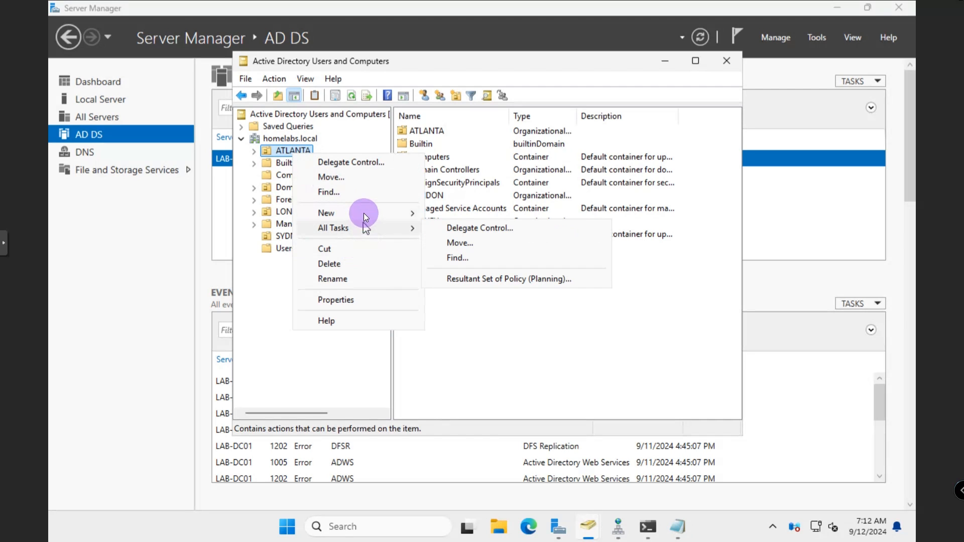
mouse_move(363, 213)
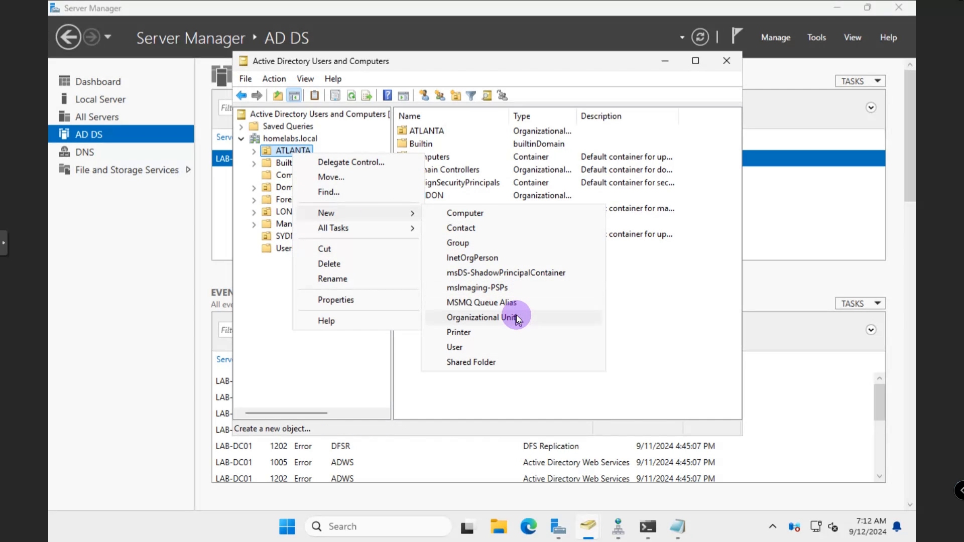
left_click(311, 370)
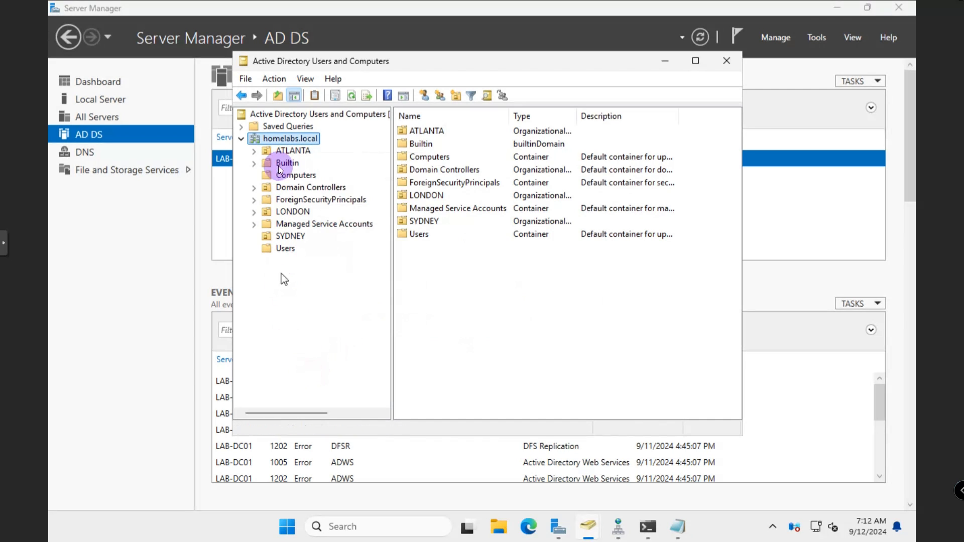
View ATLANTA's contents and New submenu, then return to the homelabs.local action menu
left_click(282, 152)
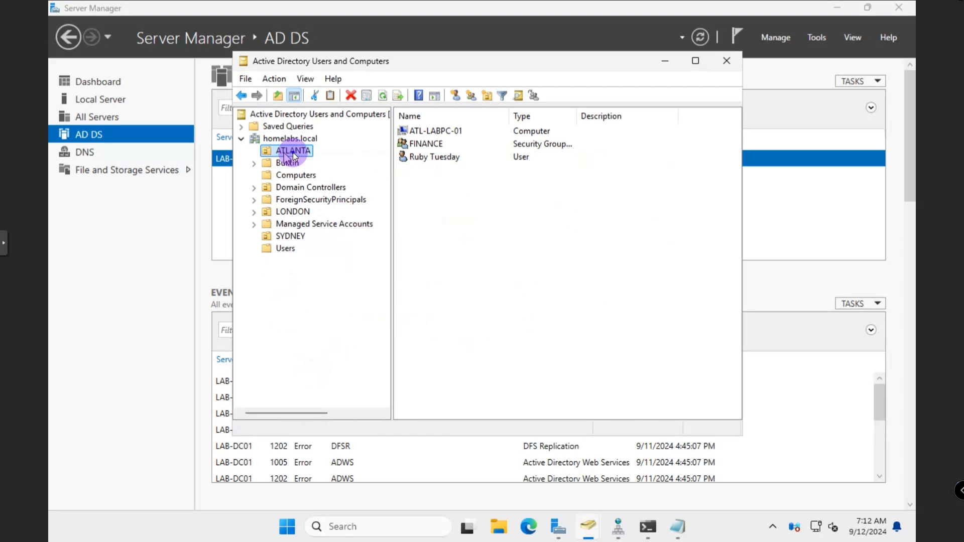
right_click(293, 153)
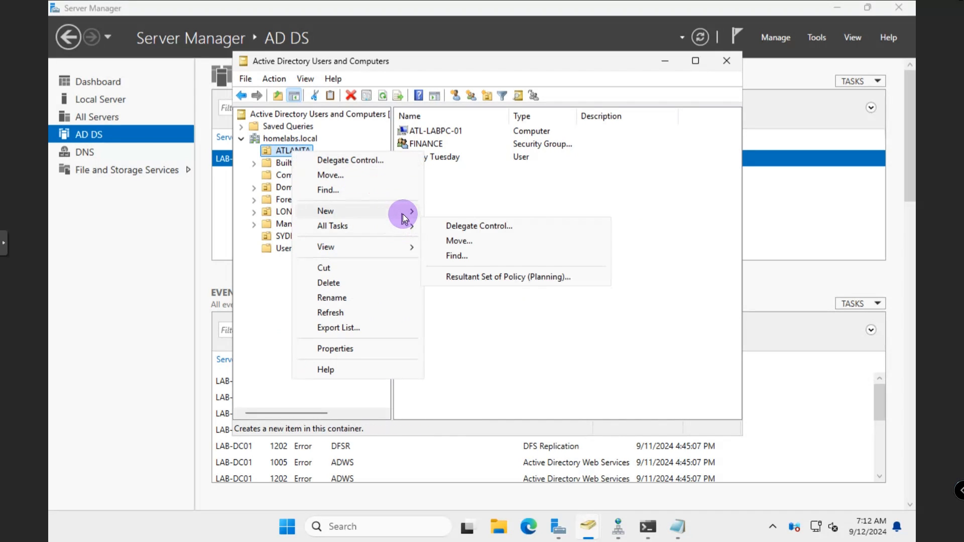
mouse_move(402, 214)
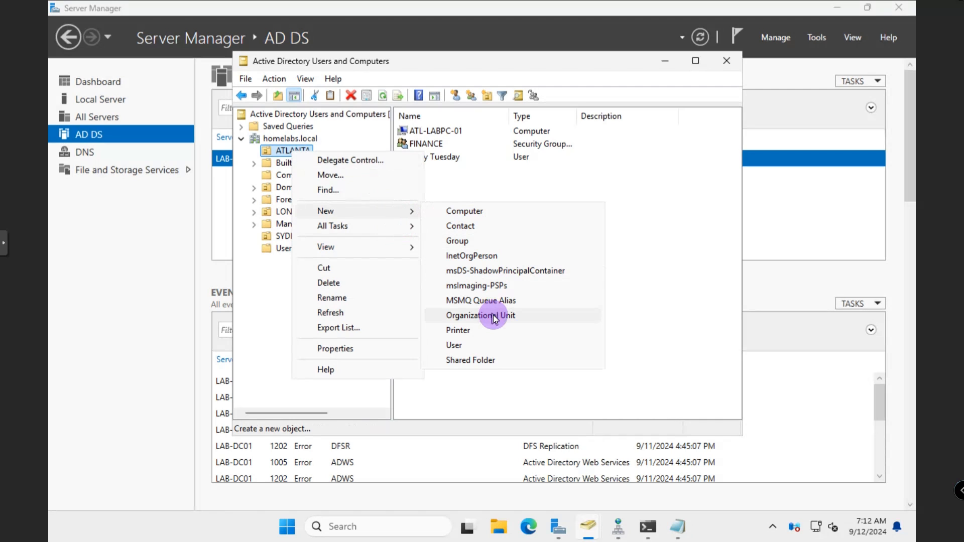
left_click(276, 296)
left_click(286, 137)
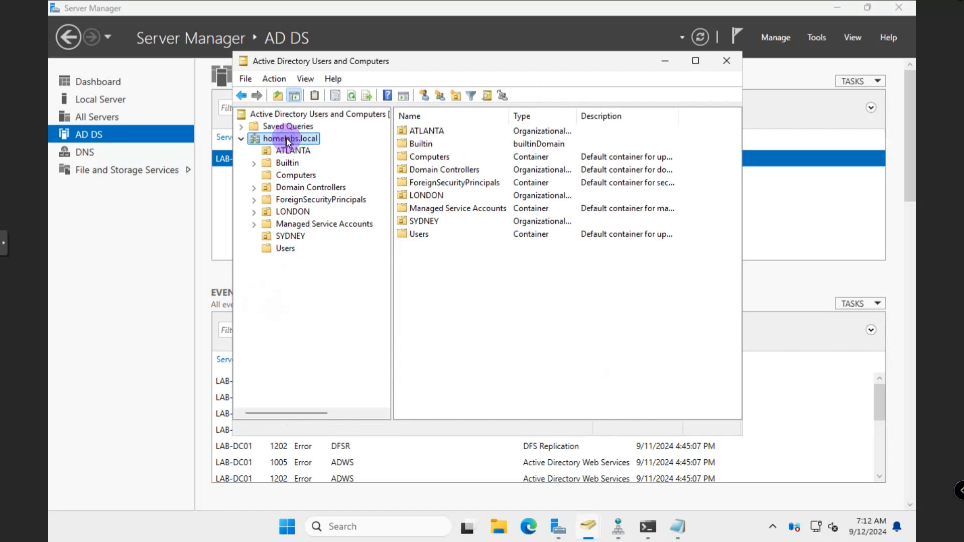
right_click(286, 137)
Start a new organizational unit named NYC, keeping accidental-deletion protection checked
mouse_move(414, 242)
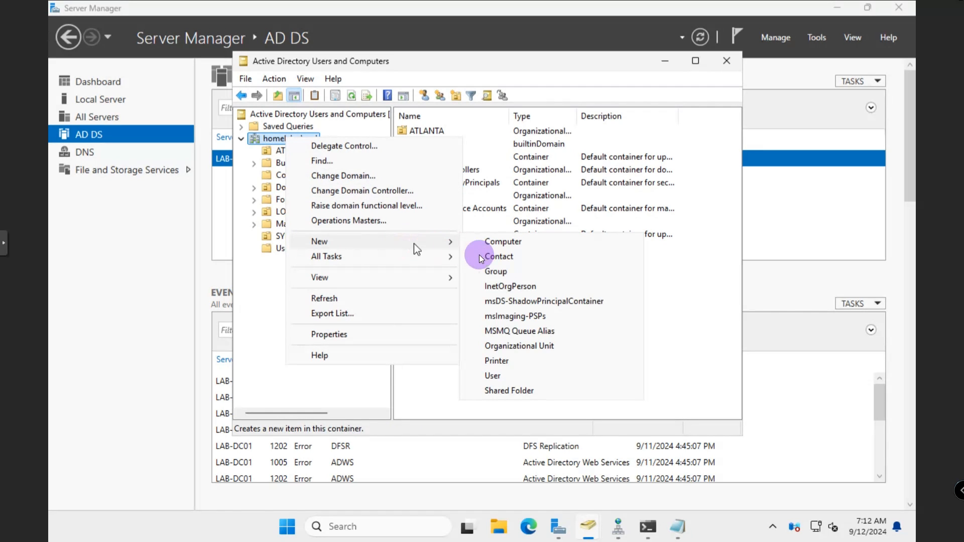
left_click(508, 345)
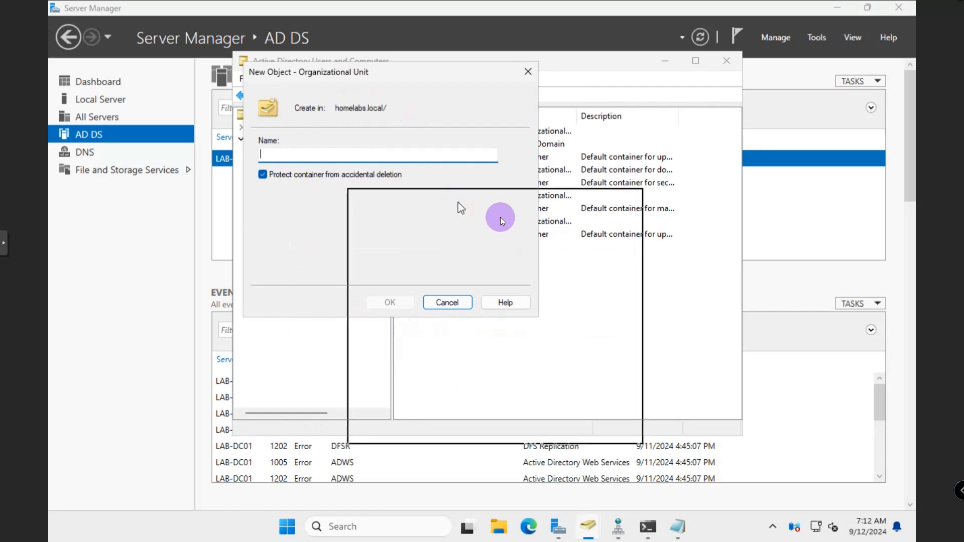
left_click_drag(458, 202, 499, 216)
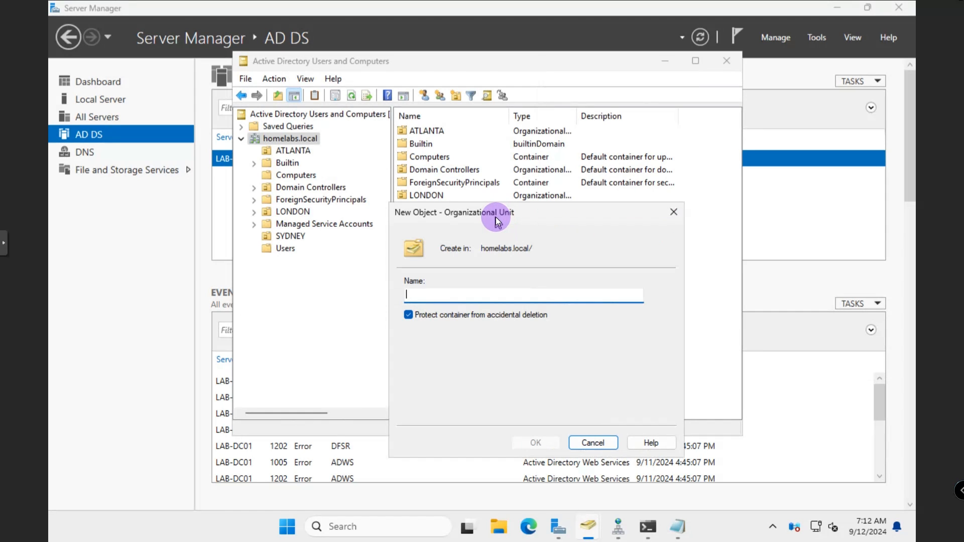
type("NYC")
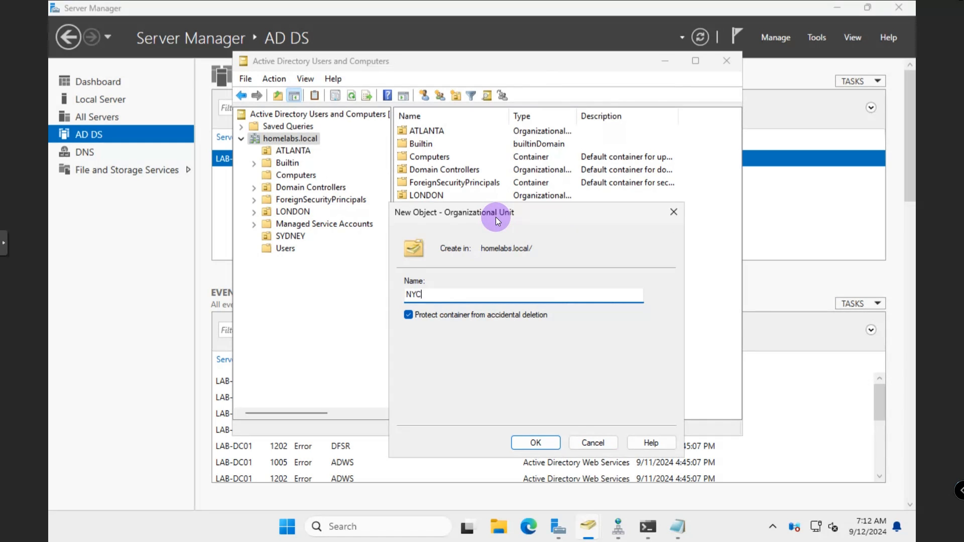
left_click_drag(449, 216, 447, 171)
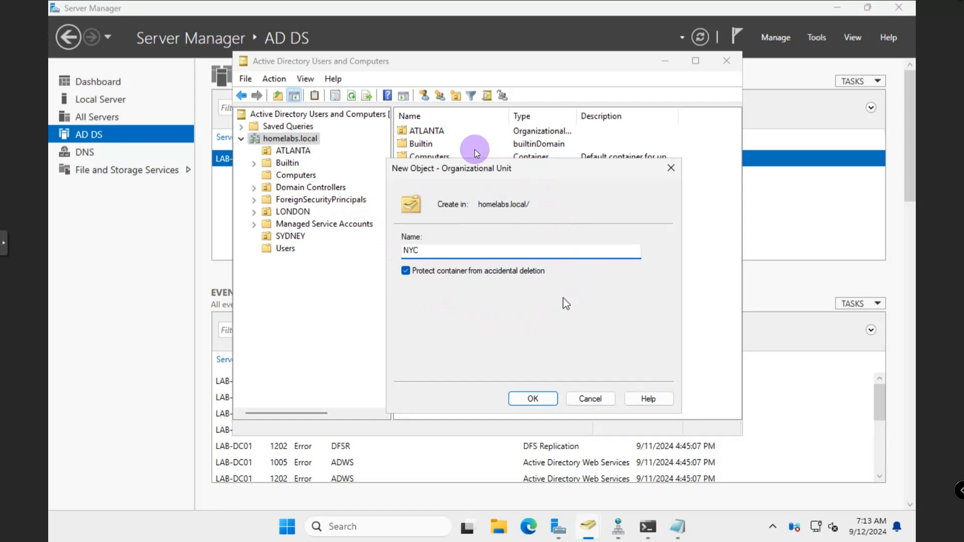
Create the NYC OU, try deleting it, and dismiss the insufficient-privileges error
left_click(529, 399)
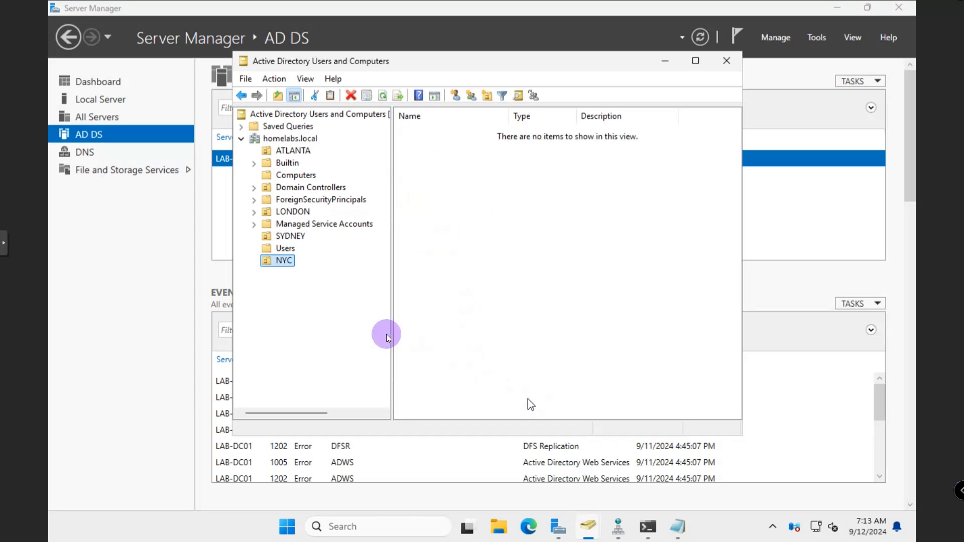
right_click(286, 261)
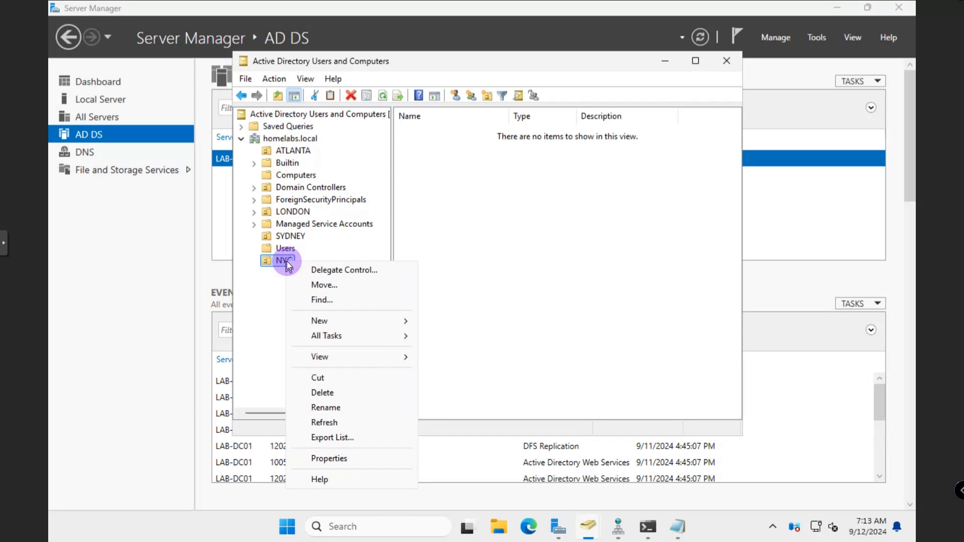
left_click(346, 392)
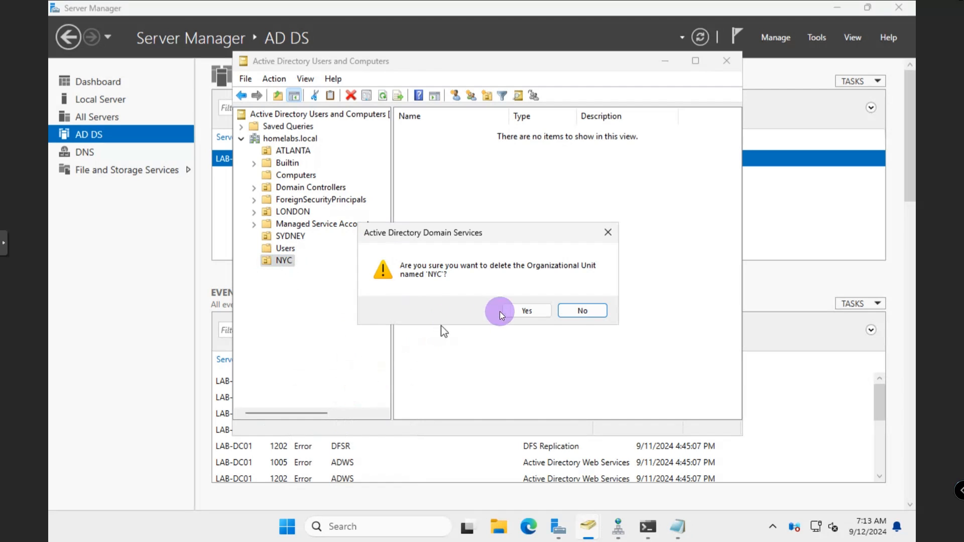
left_click(522, 310)
left_click_drag(453, 225, 463, 203)
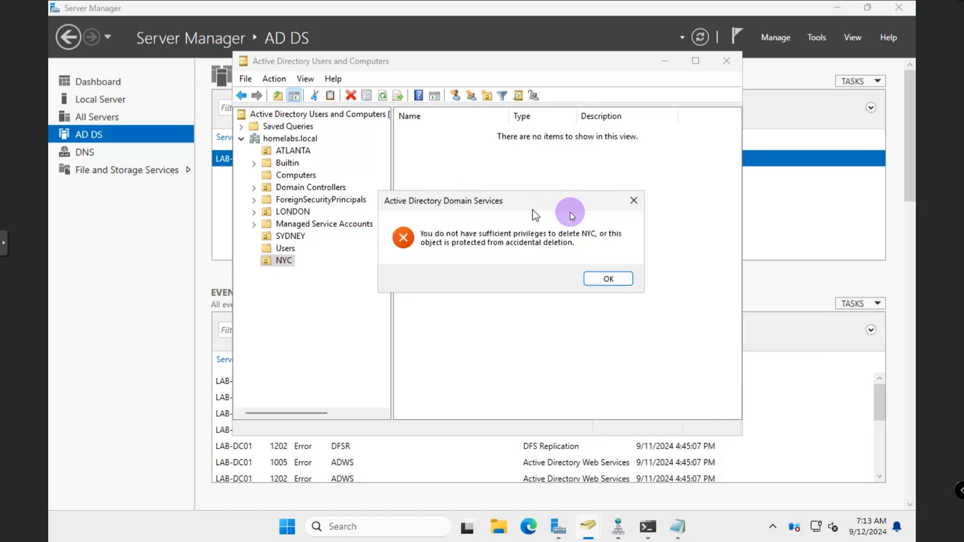
left_click(633, 203)
Open another New Organizational Unit dialog for homelabs.local and cancel it
right_click(300, 139)
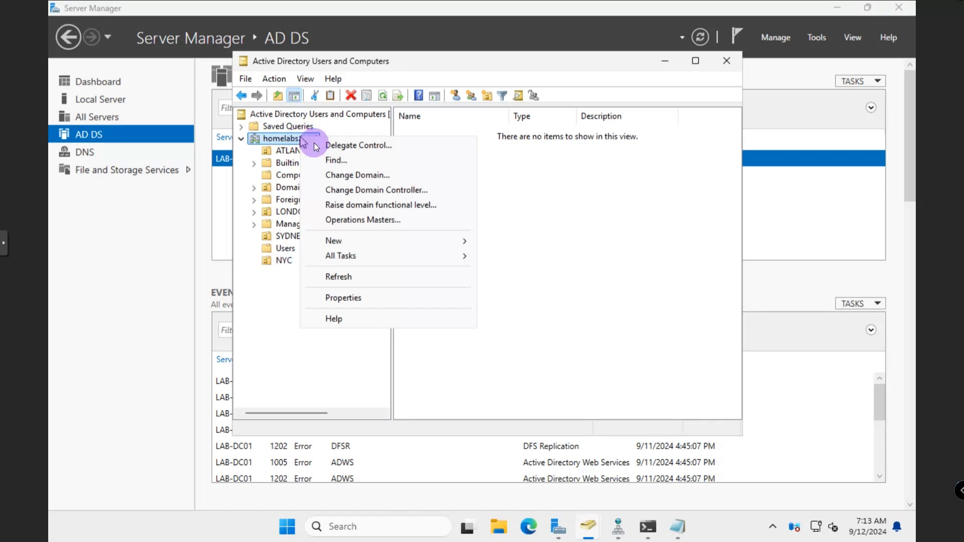
mouse_move(442, 244)
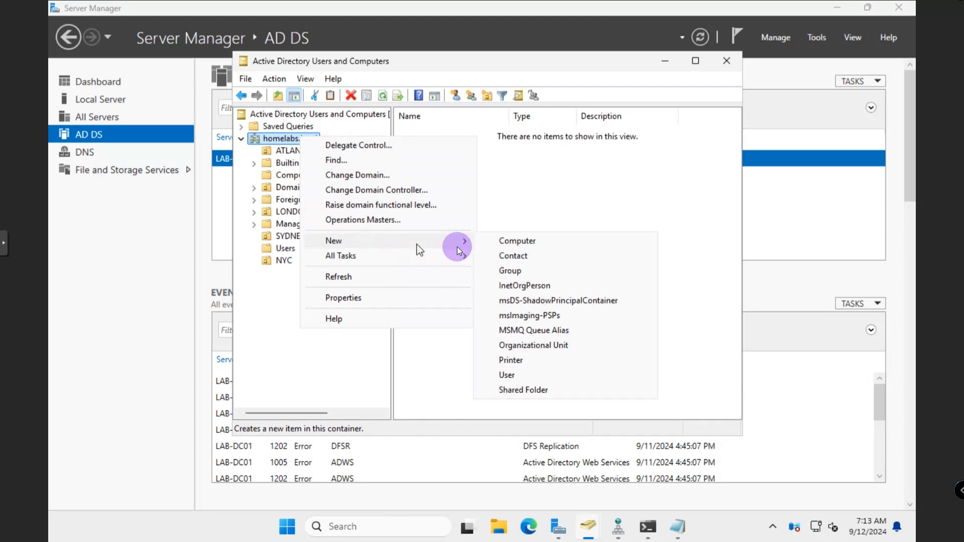
left_click(546, 347)
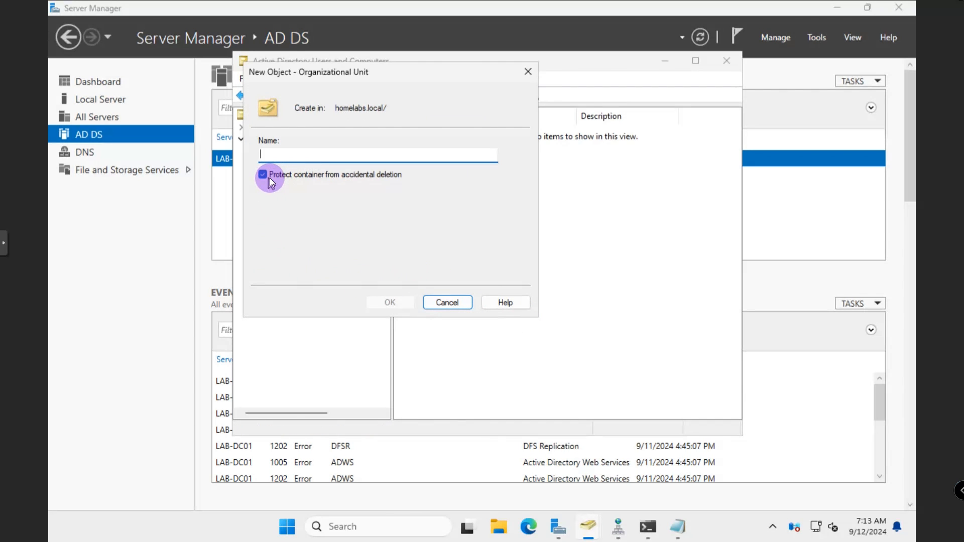
left_click(527, 75)
Try deleting NYC a second time and dismiss the resulting error
right_click(289, 262)
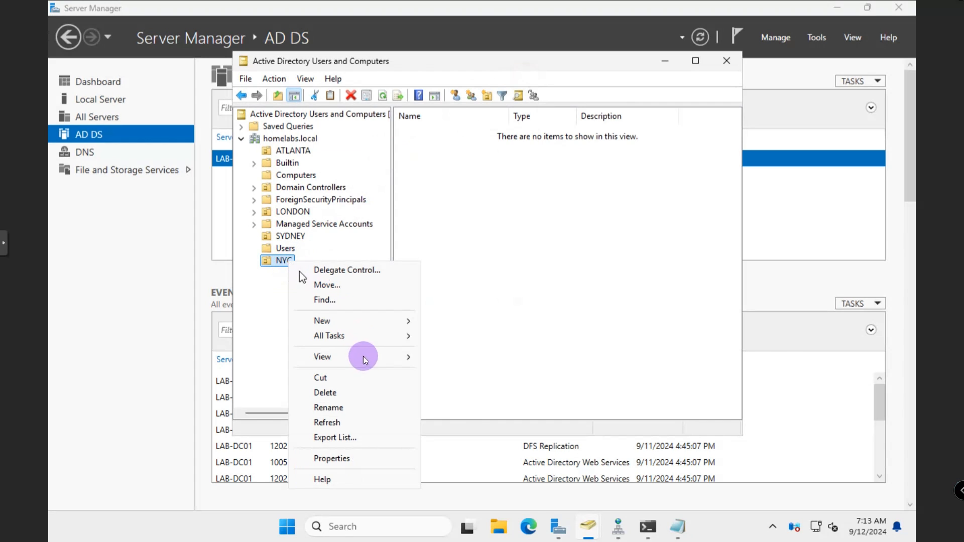
left_click(347, 393)
left_click(517, 311)
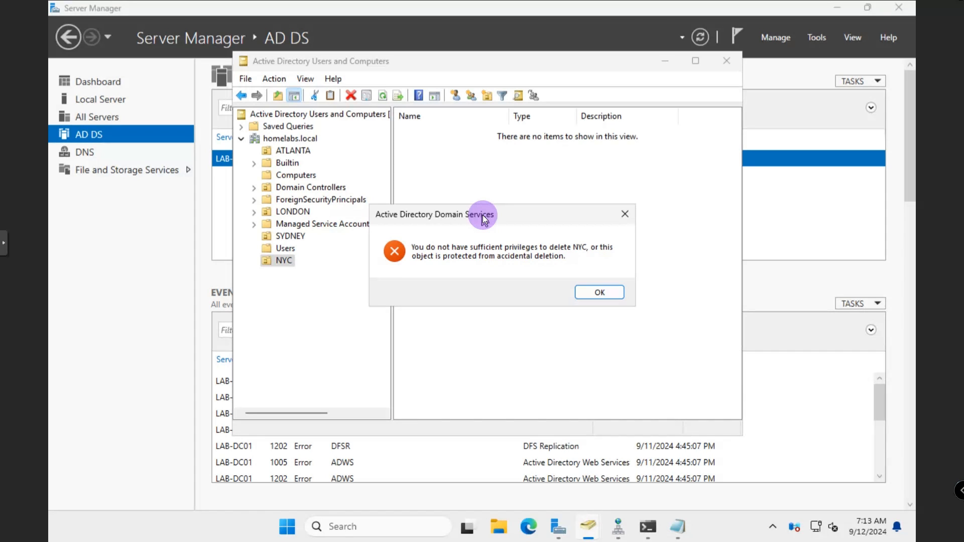
left_click(624, 215)
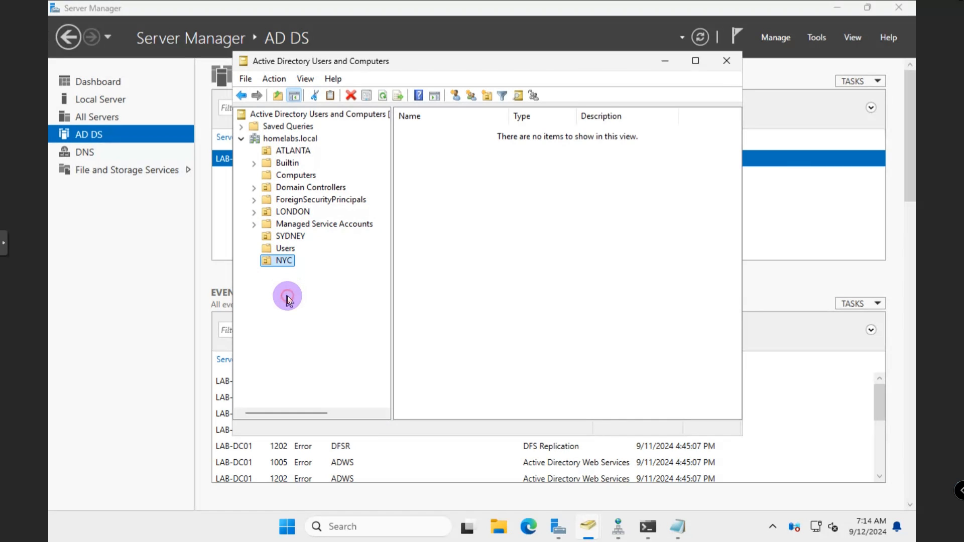
Create an organizational unit named PAM in homelabs.local
right_click(281, 141)
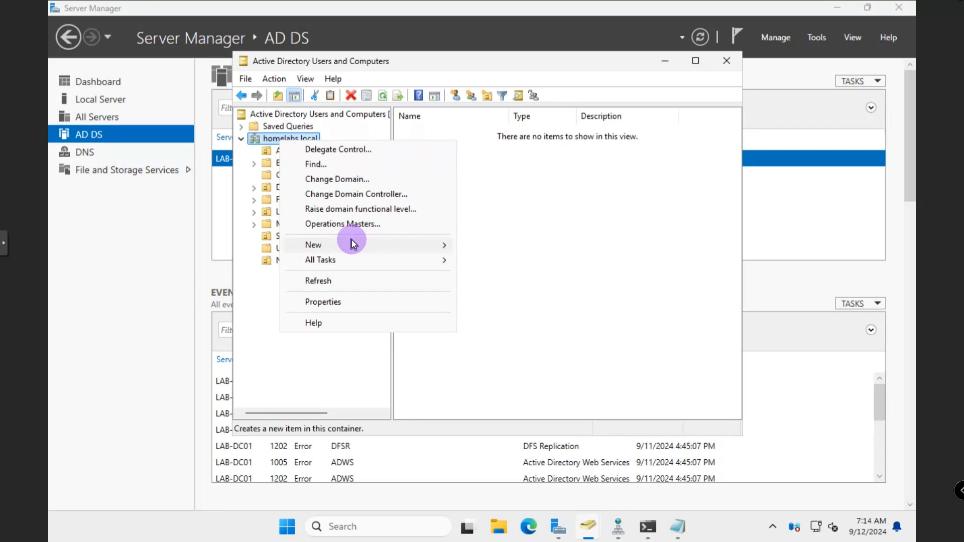
mouse_move(447, 248)
left_click(517, 350)
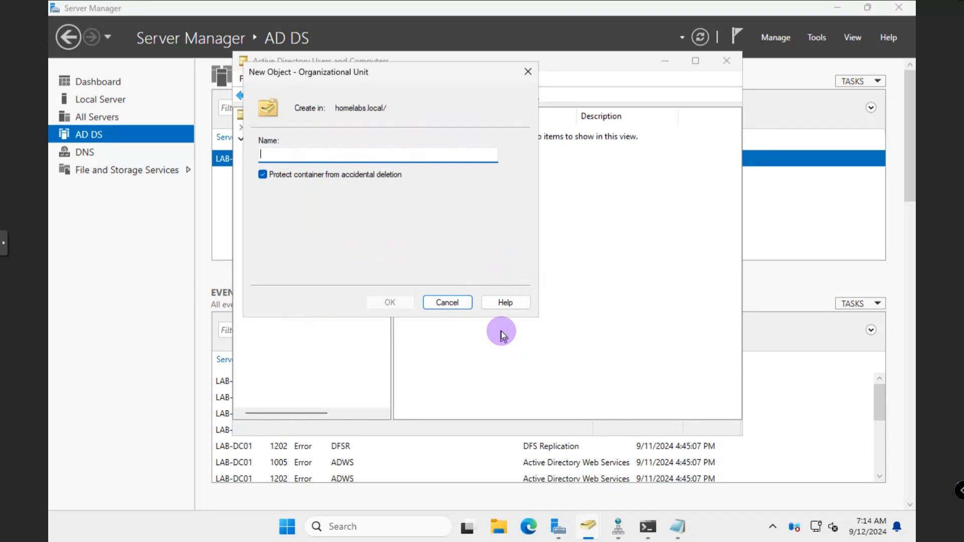
type("PAM")
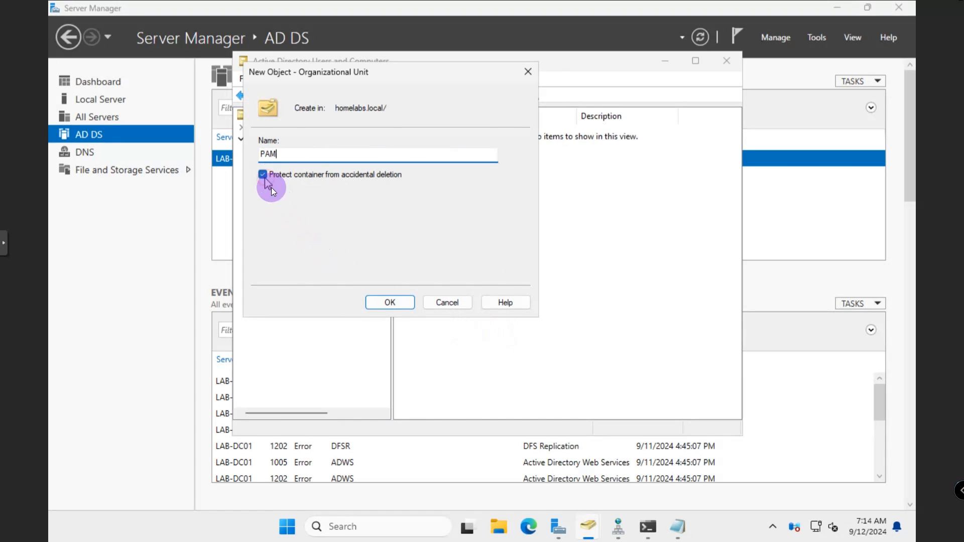
left_click(388, 302)
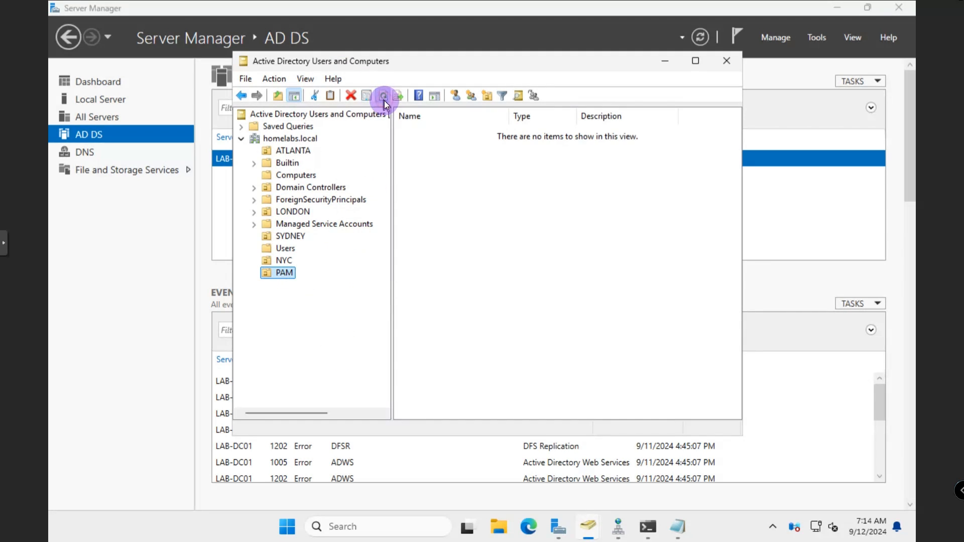
Delete the PAM organizational unit
right_click(292, 277)
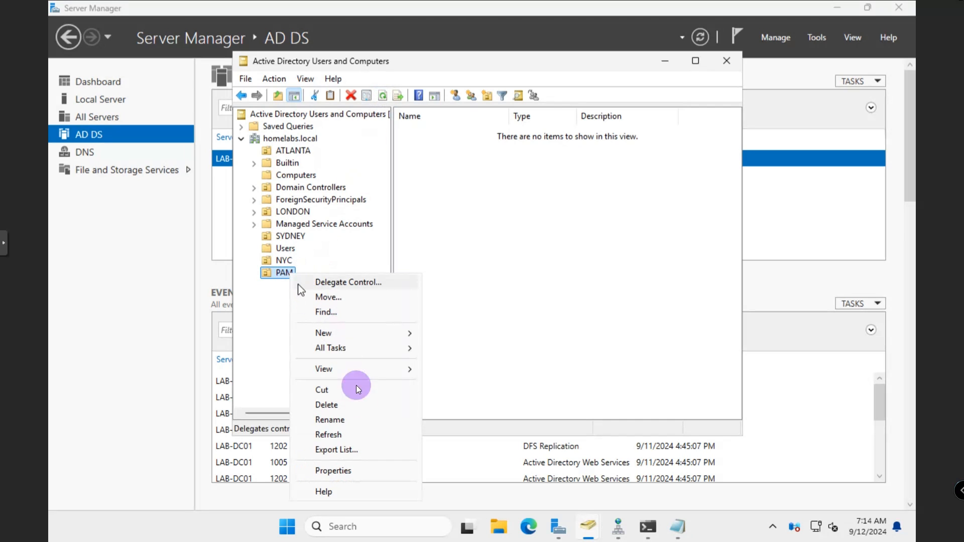
left_click(339, 404)
left_click(516, 311)
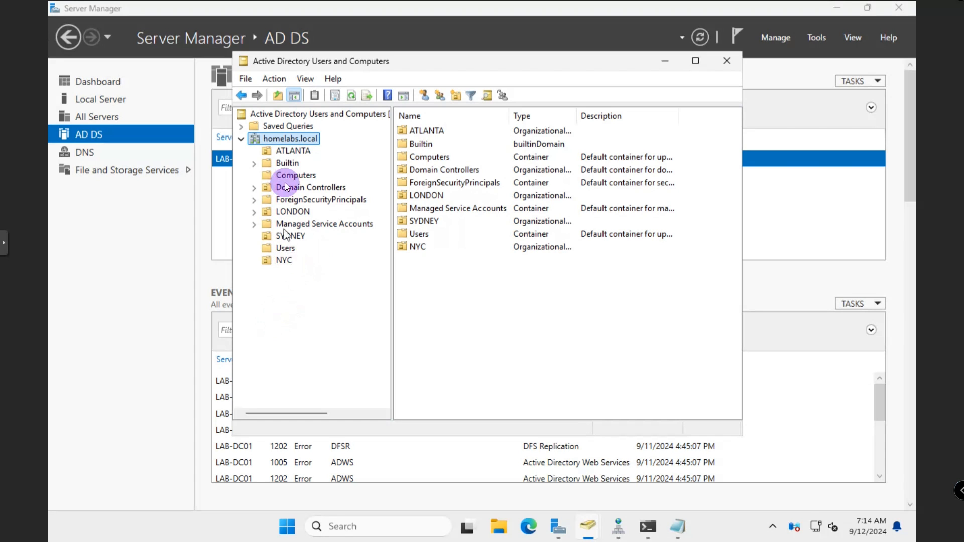
List the Users container's accounts in a taller window
left_click(286, 253)
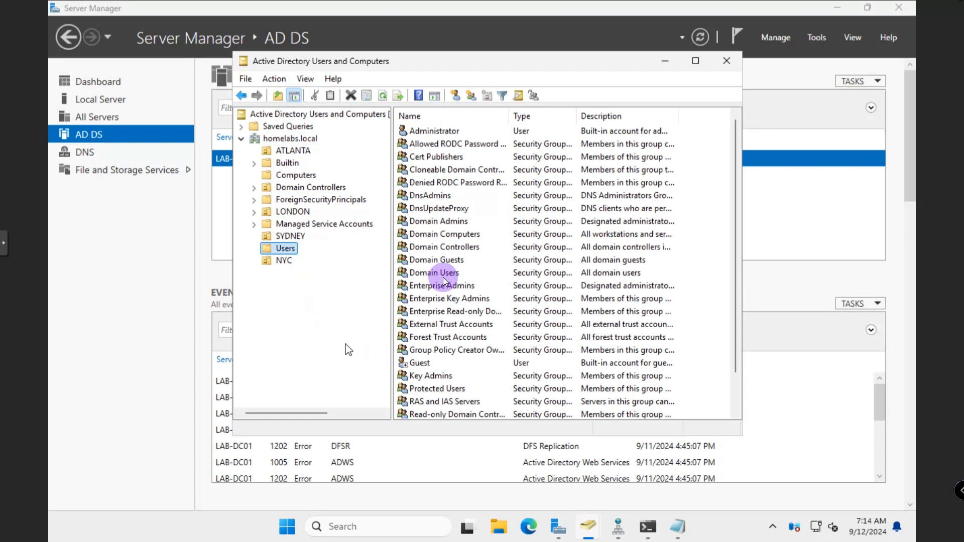
scroll(437, 375, "down", 2)
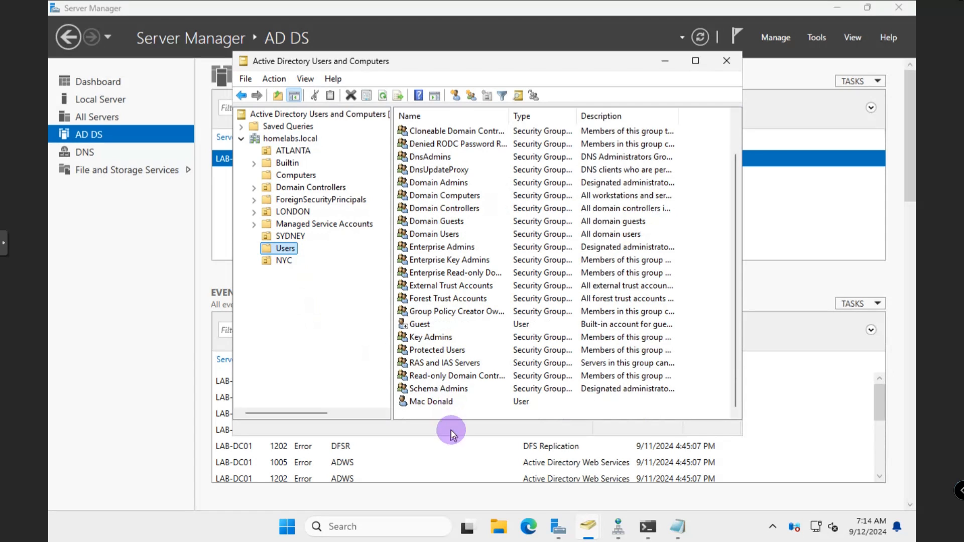
left_click_drag(447, 435, 444, 488)
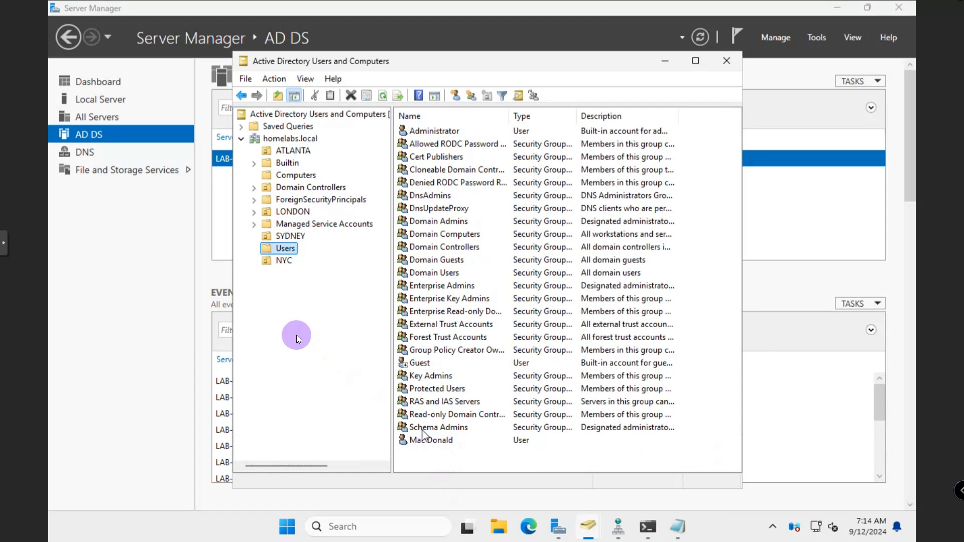
left_click(282, 261)
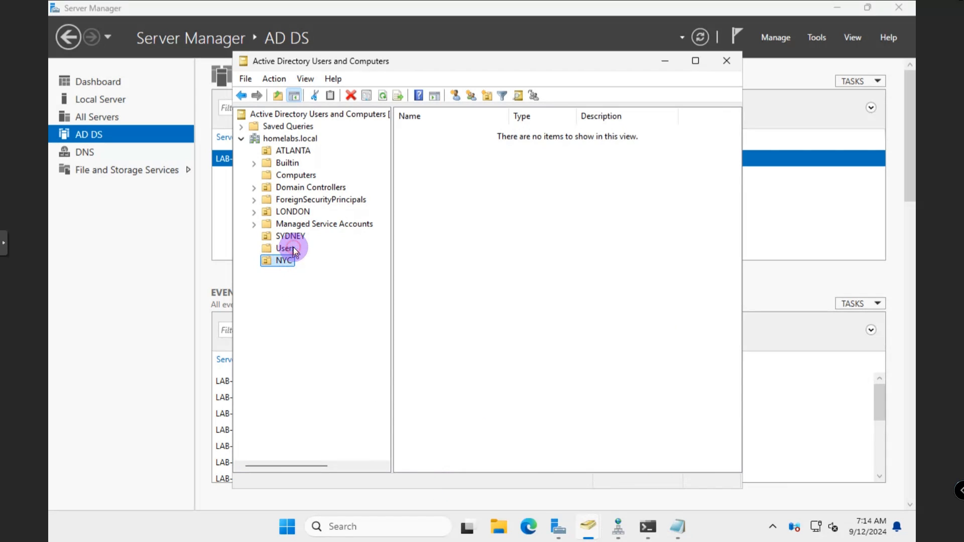
left_click(293, 247)
Drag the user account onto NYC, then cancel the move warning
left_click(429, 442)
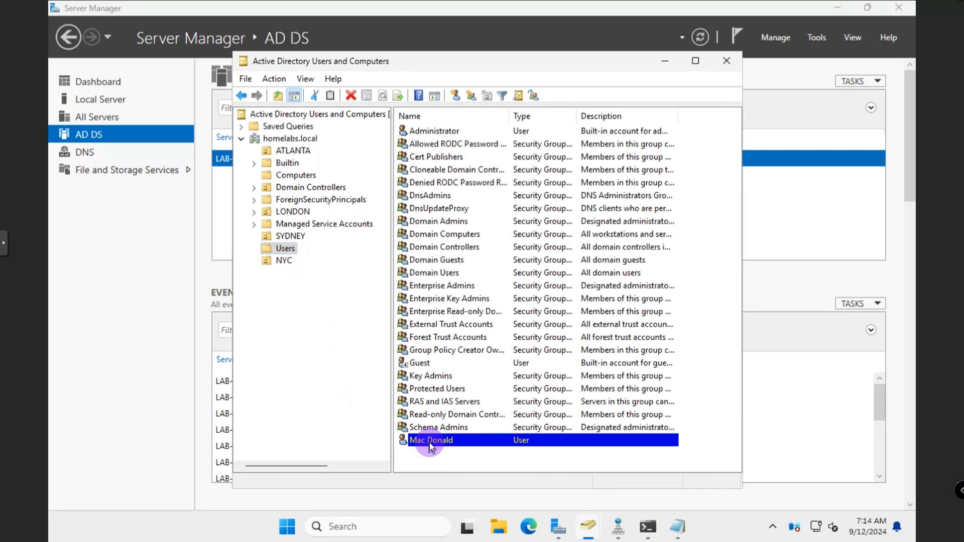
left_click_drag(429, 441, 290, 261)
left_click_drag(290, 261, 290, 261)
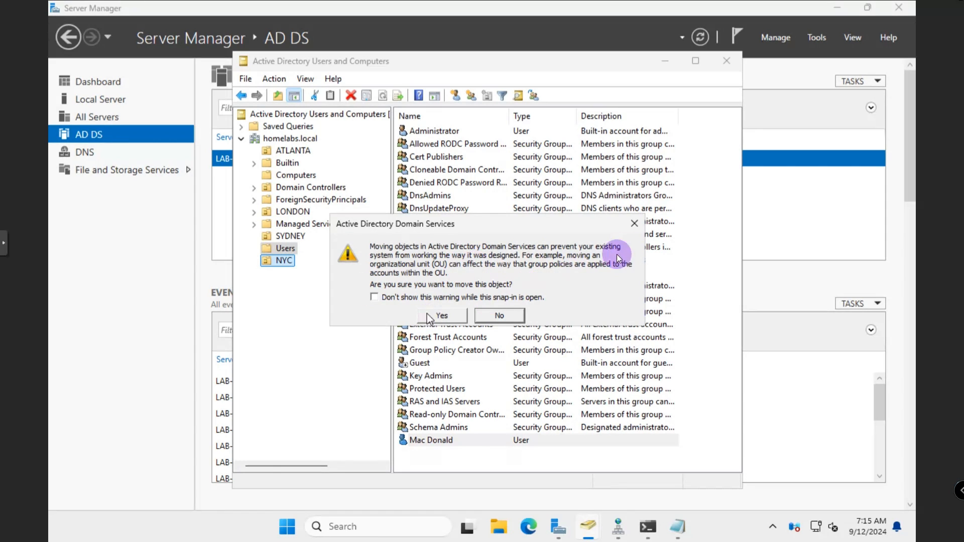
left_click(638, 228)
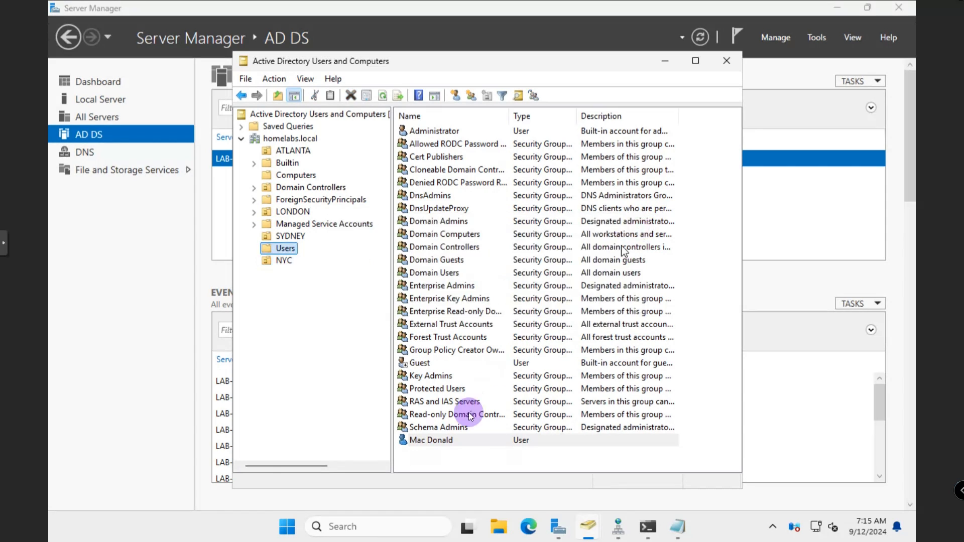
right_click(435, 438)
Review the user's properties and look inside the NYC OU
left_click(454, 407)
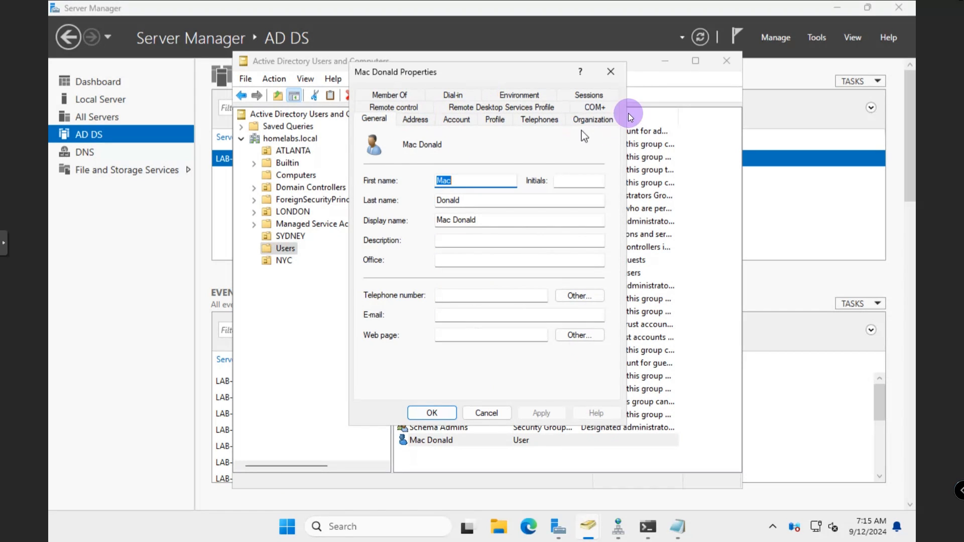
left_click(616, 76)
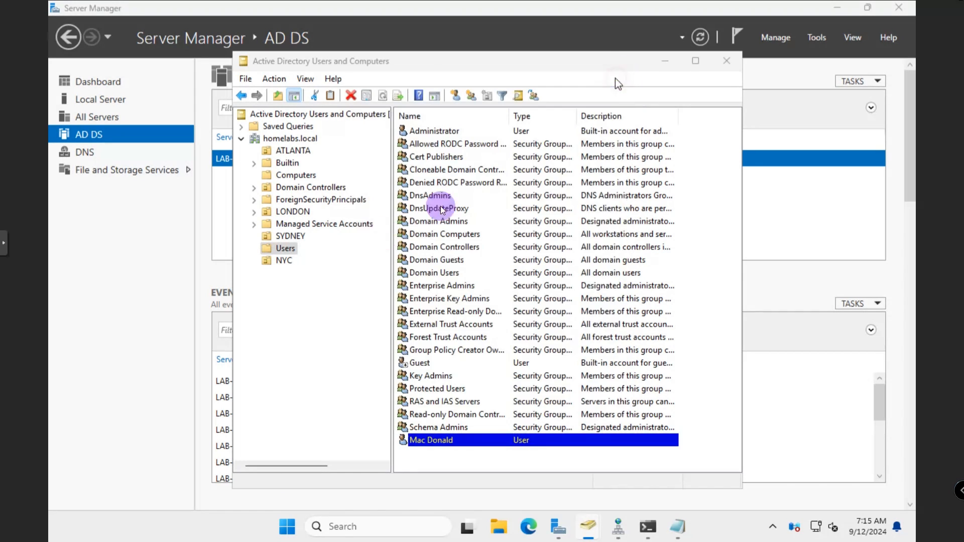
left_click(286, 261)
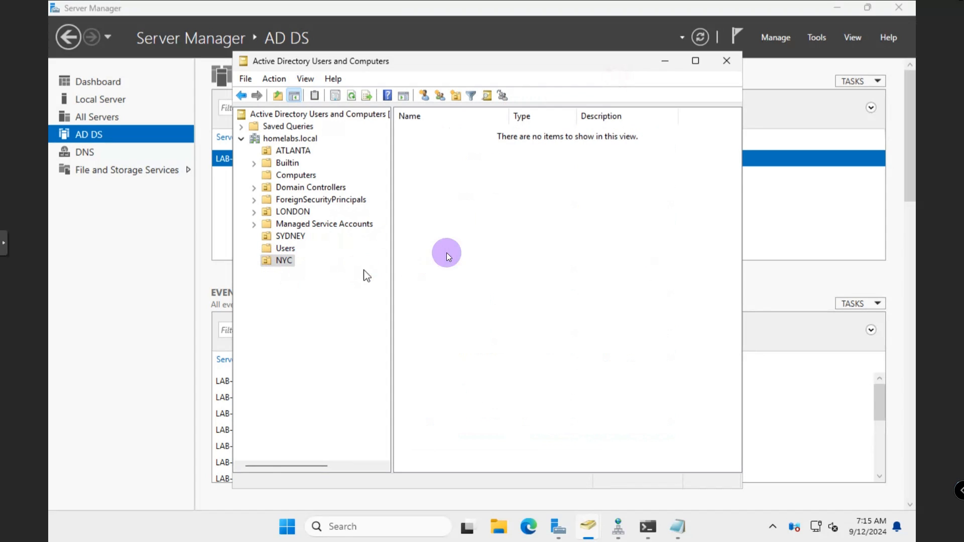
right_click(458, 231)
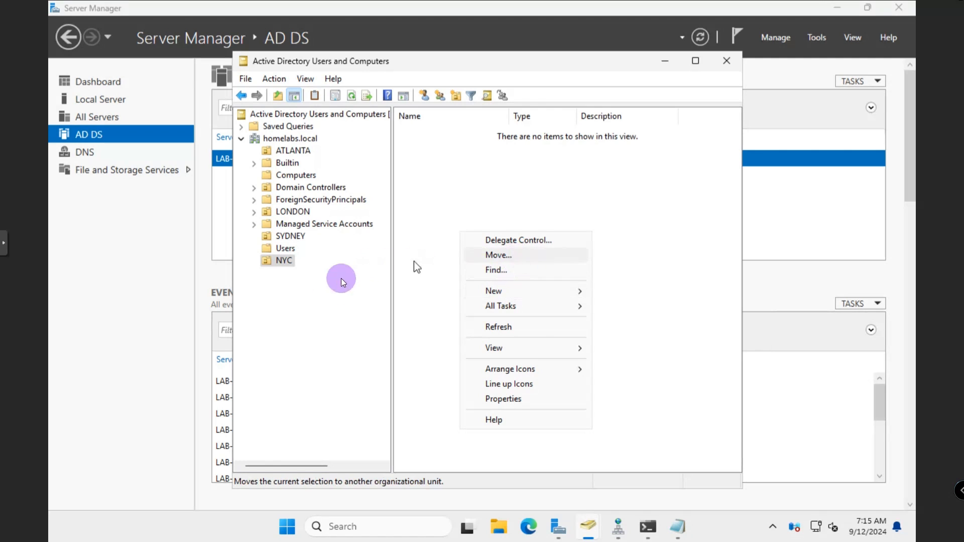
left_click(284, 260)
Try moving NYC into the Users container and dismiss the error
right_click(289, 261)
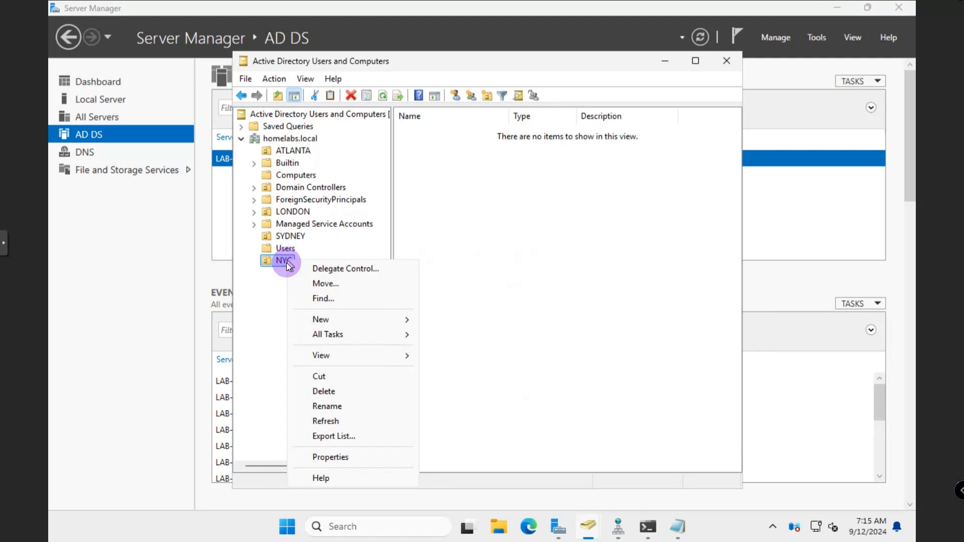
left_click(338, 285)
left_click_drag(367, 118, 471, 133)
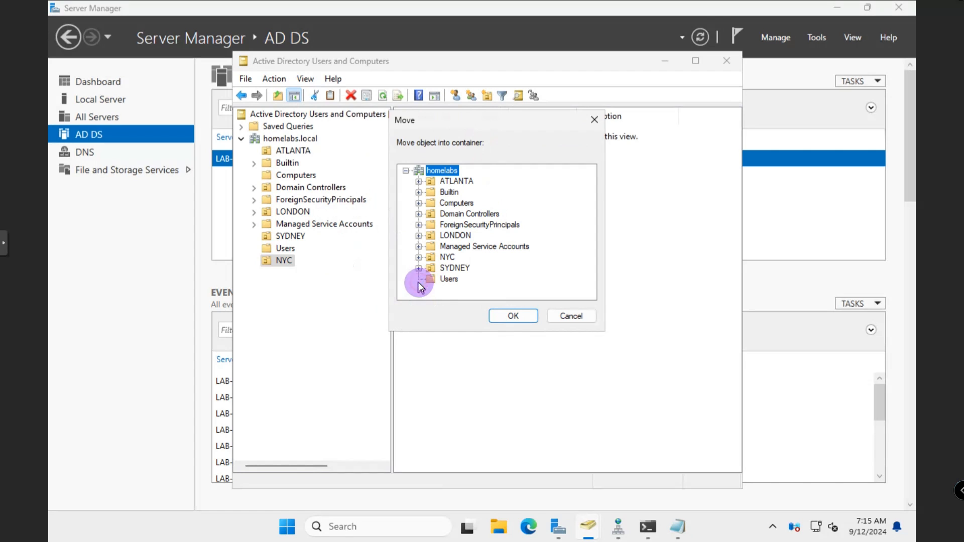
left_click(447, 279)
left_click(497, 317)
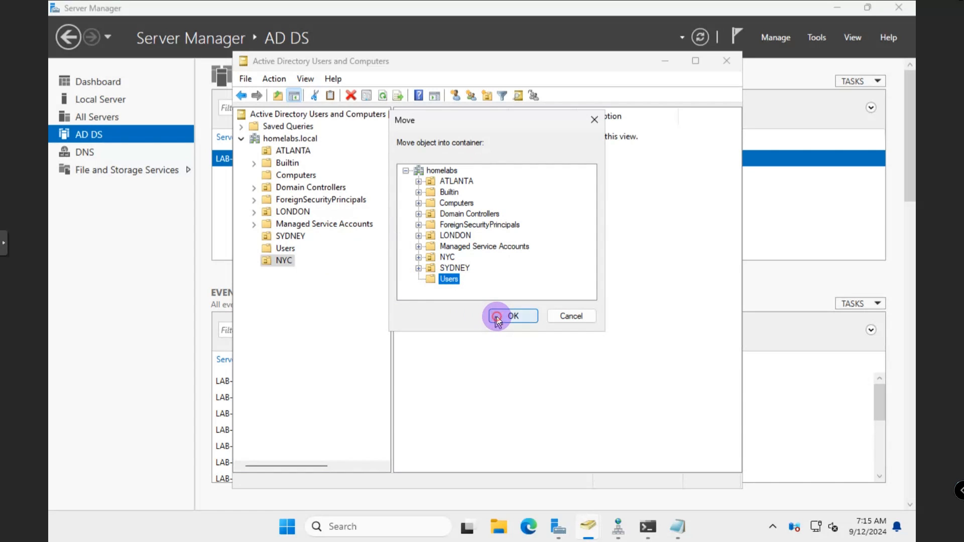
left_click(551, 311)
Attempt to move the user account out of Users with the Move command
left_click(288, 248)
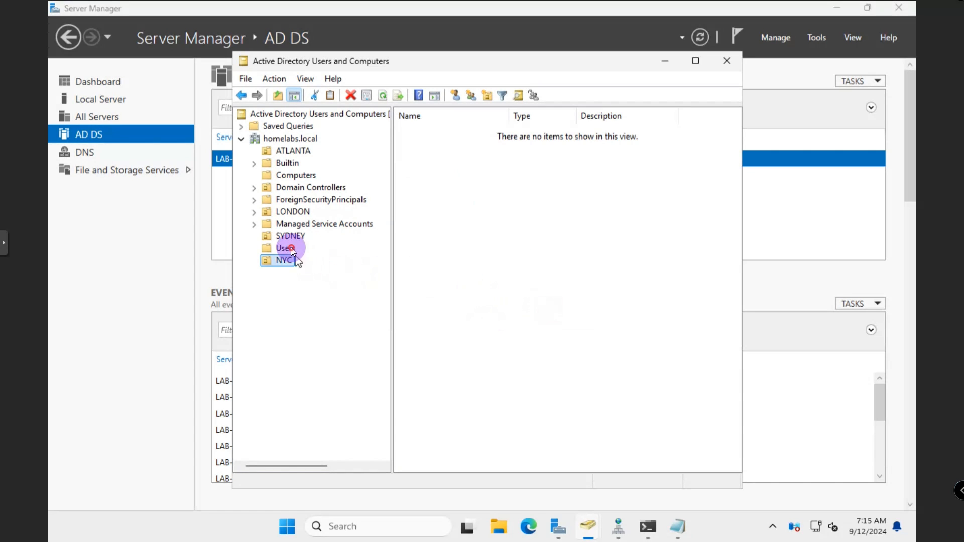
right_click(438, 439)
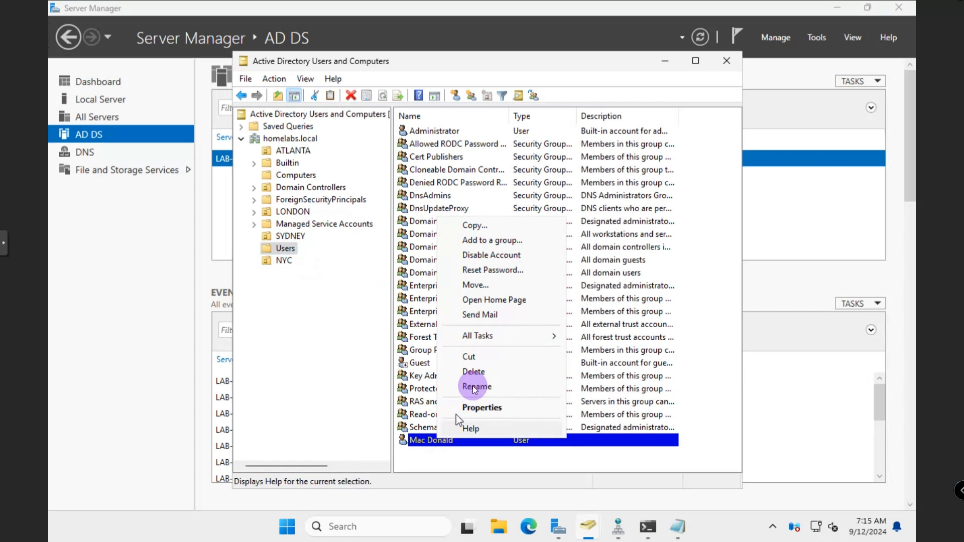
left_click(486, 283)
left_click(317, 263)
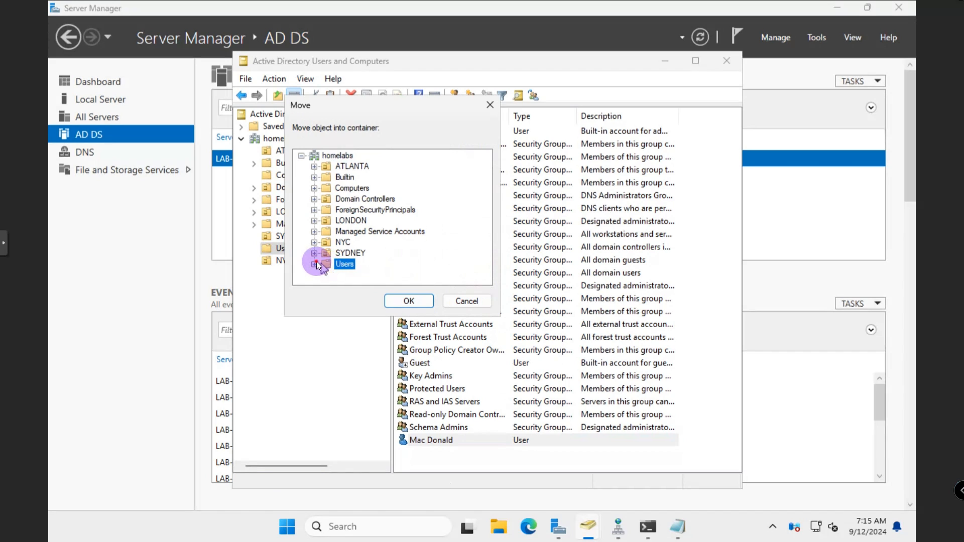
left_click(407, 302)
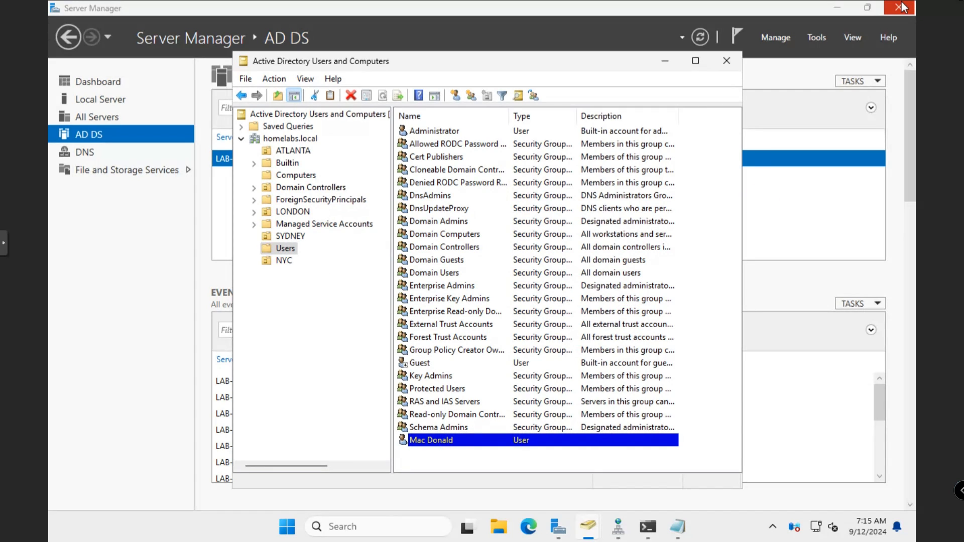
Try dragging the user account onto the NYC OU
left_click(595, 376)
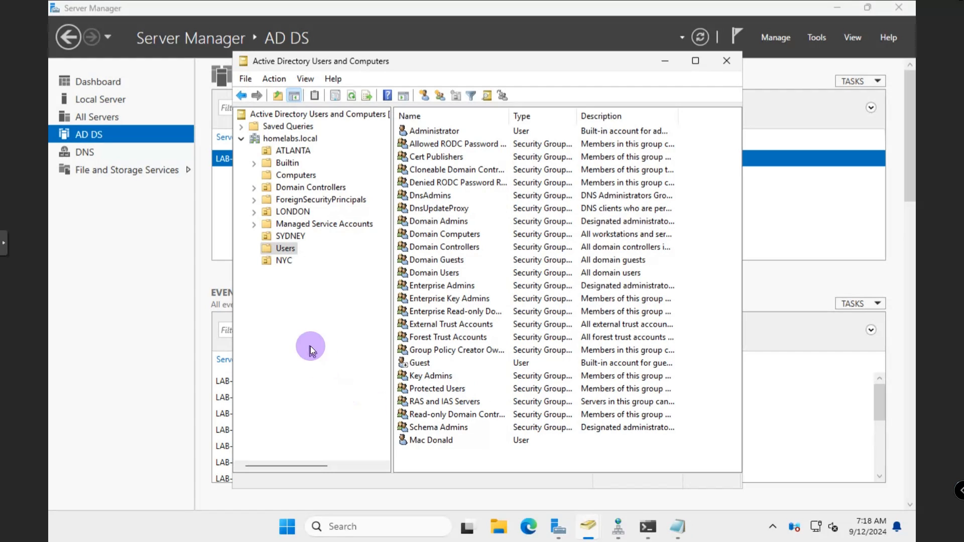
left_click(420, 440)
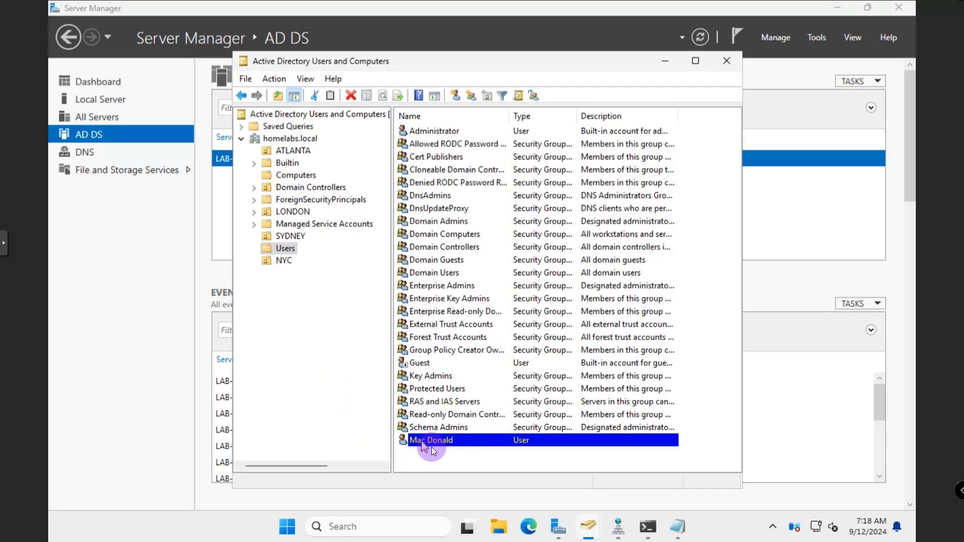
right_click(432, 441)
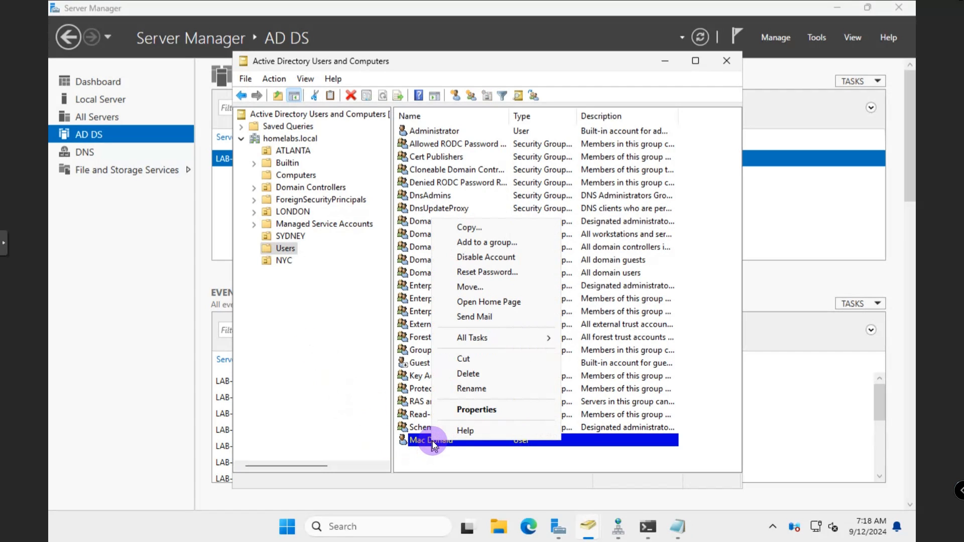
left_click(426, 441)
left_click_drag(290, 267, 438, 468)
left_click(438, 467)
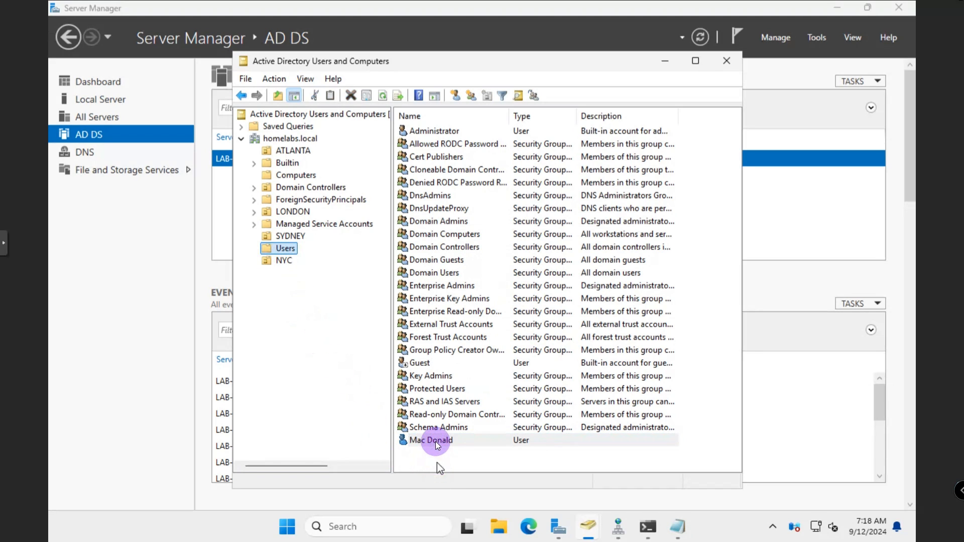
Move the user account into NYC via All Tasks > Move and view NYC
right_click(435, 441)
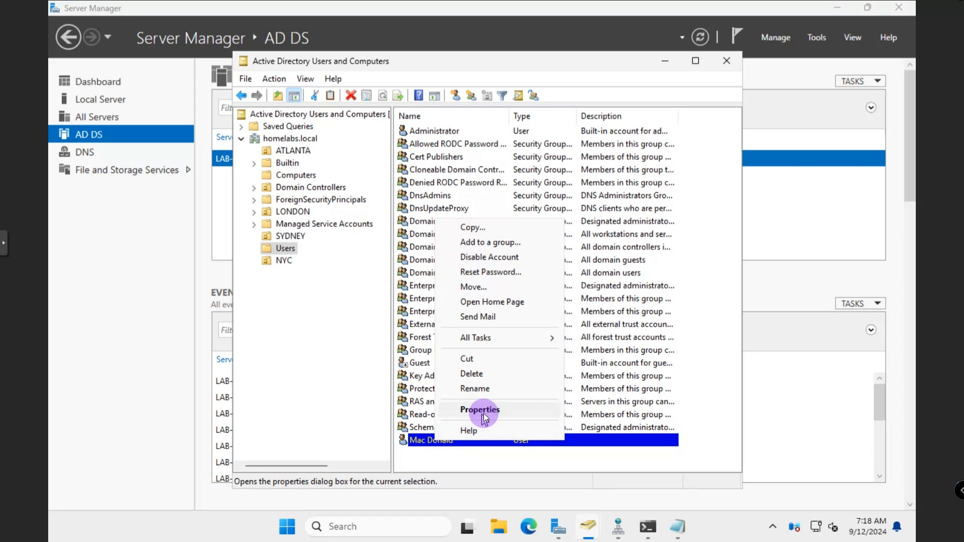
mouse_move(493, 340)
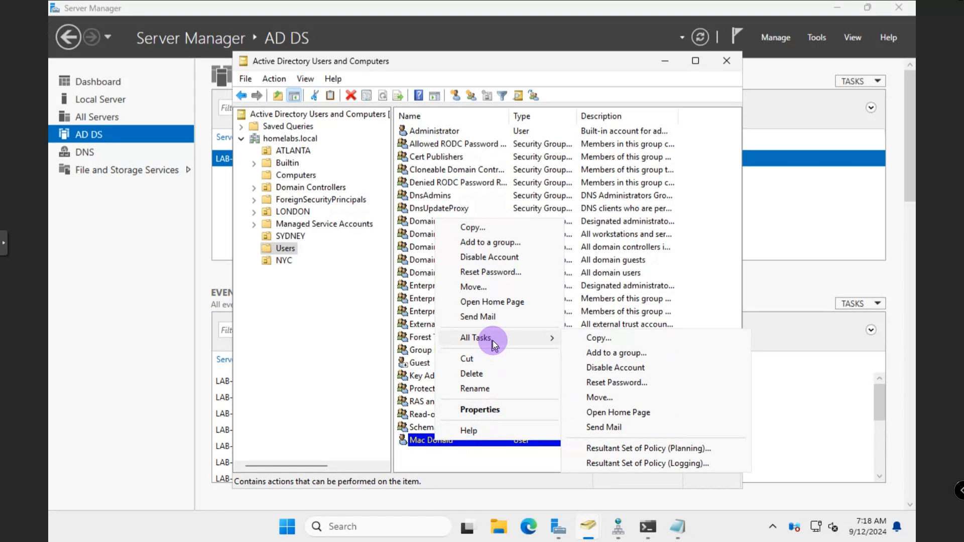
left_click(607, 399)
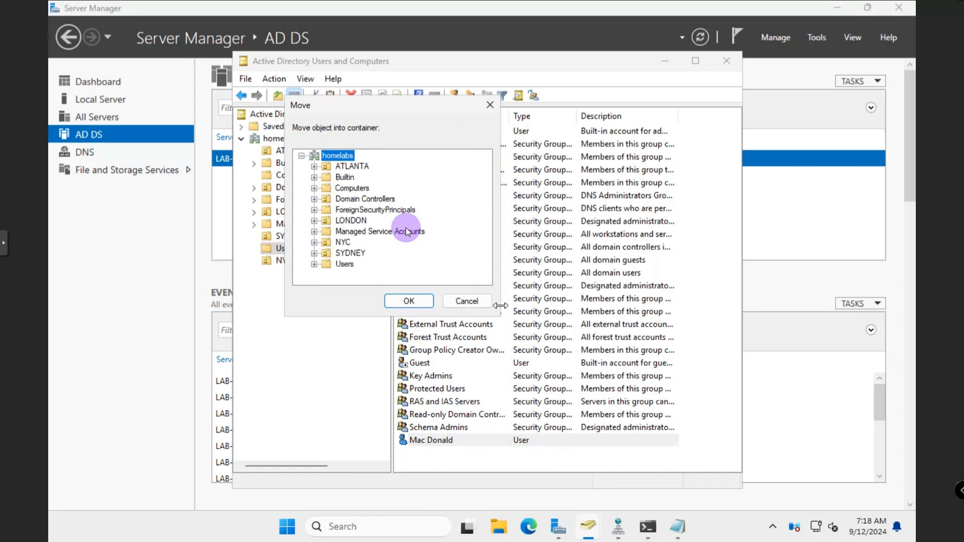
left_click(342, 244)
left_click(406, 302)
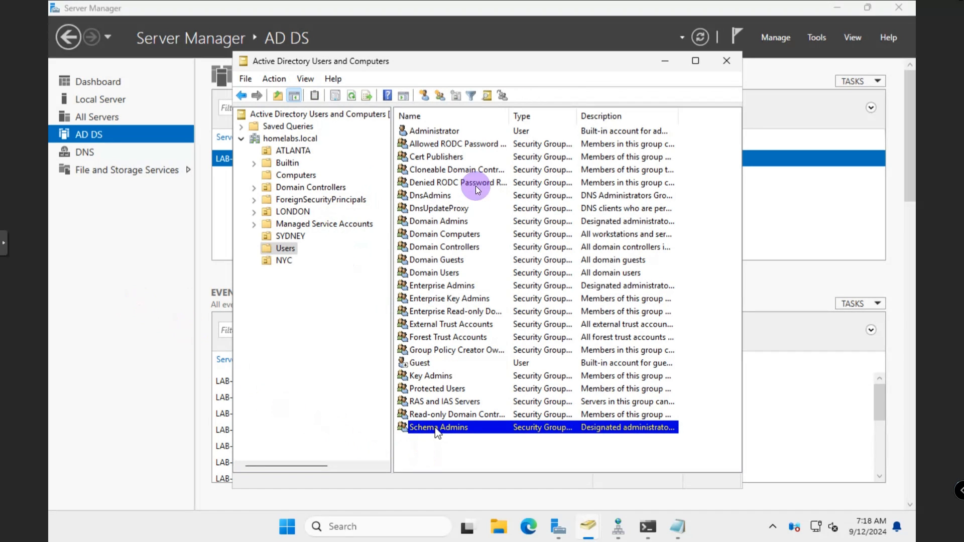
left_click(284, 260)
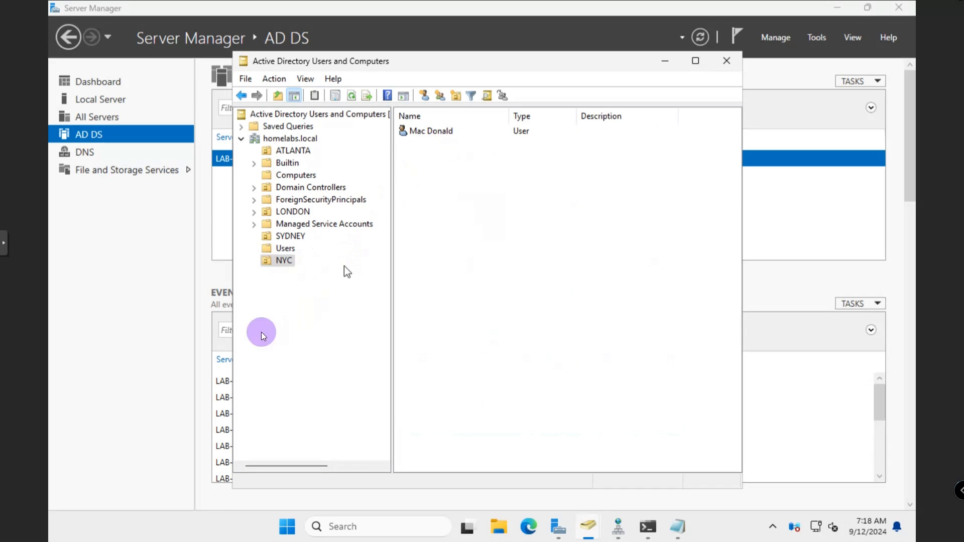
Create an organizational unit named Users inside NYC
right_click(282, 260)
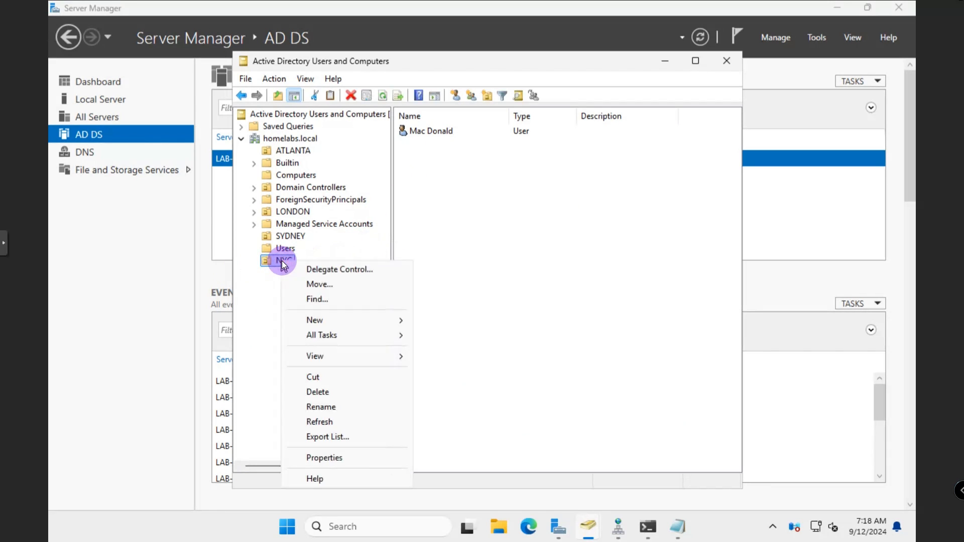
mouse_move(370, 324)
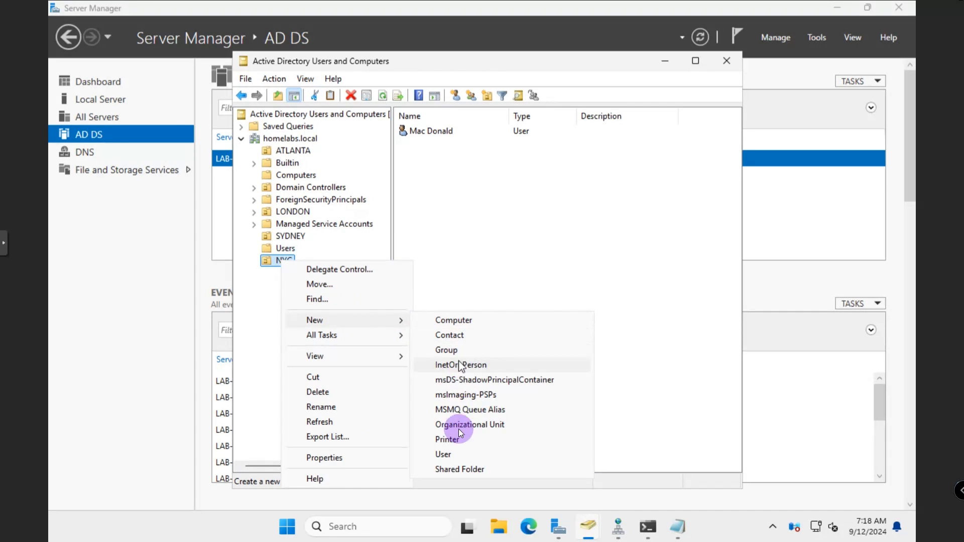
left_click(476, 425)
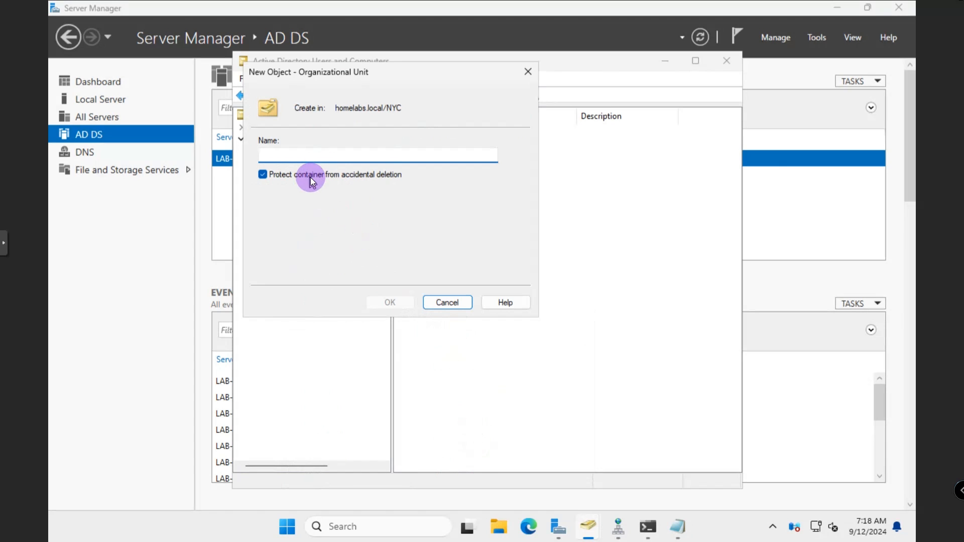
type("Use")
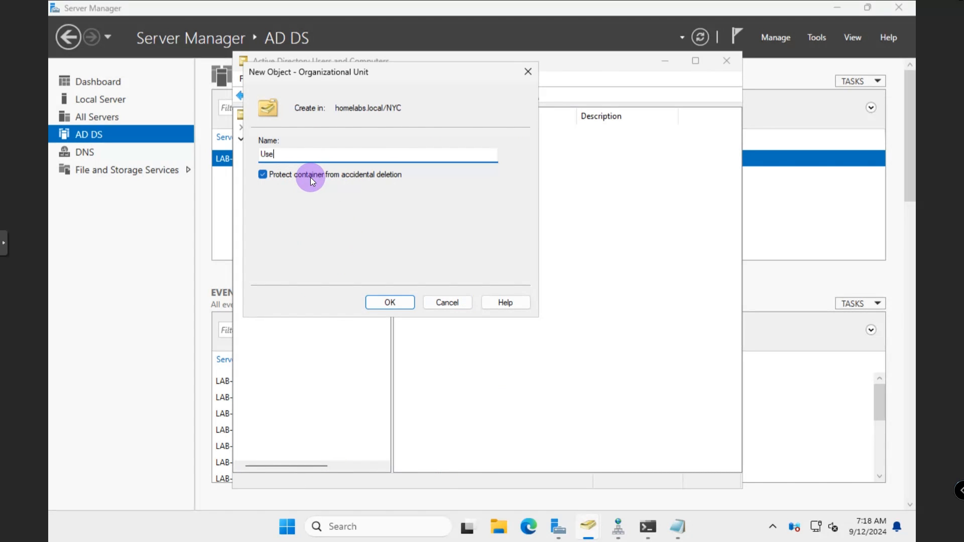
type("rs")
key("Return")
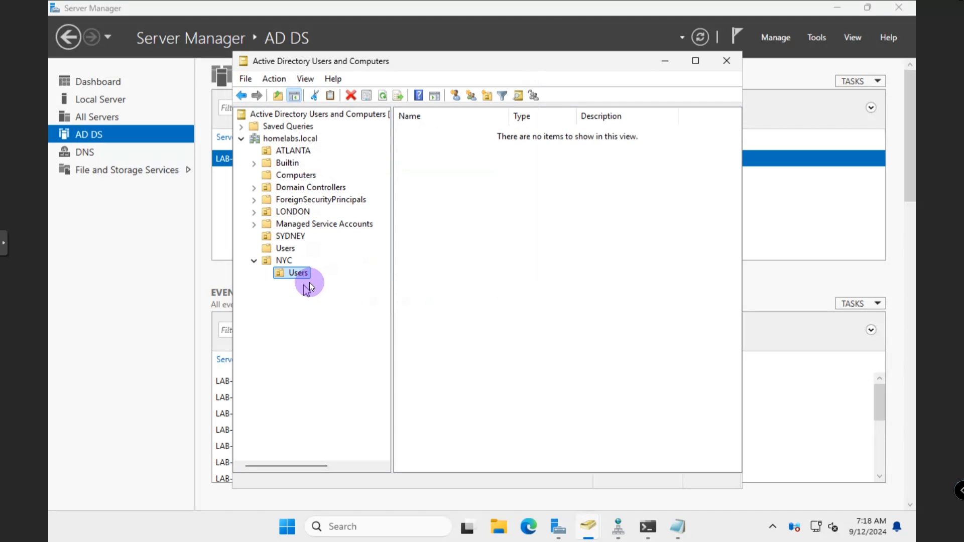
Drag the user account into NYC\Users, confirm the move, and check it
left_click(284, 260)
left_click_drag(429, 149, 299, 277)
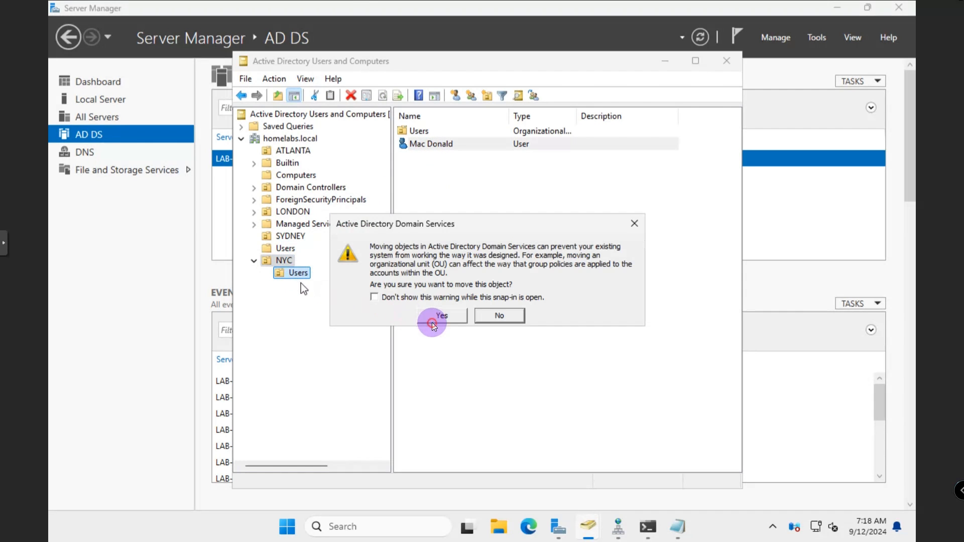
left_click(436, 314)
left_click(300, 273)
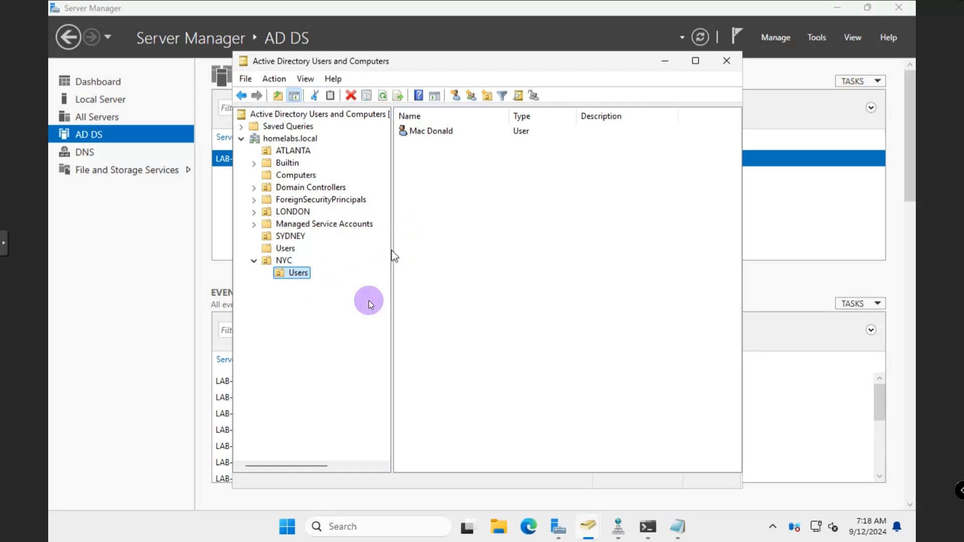
left_click(254, 261)
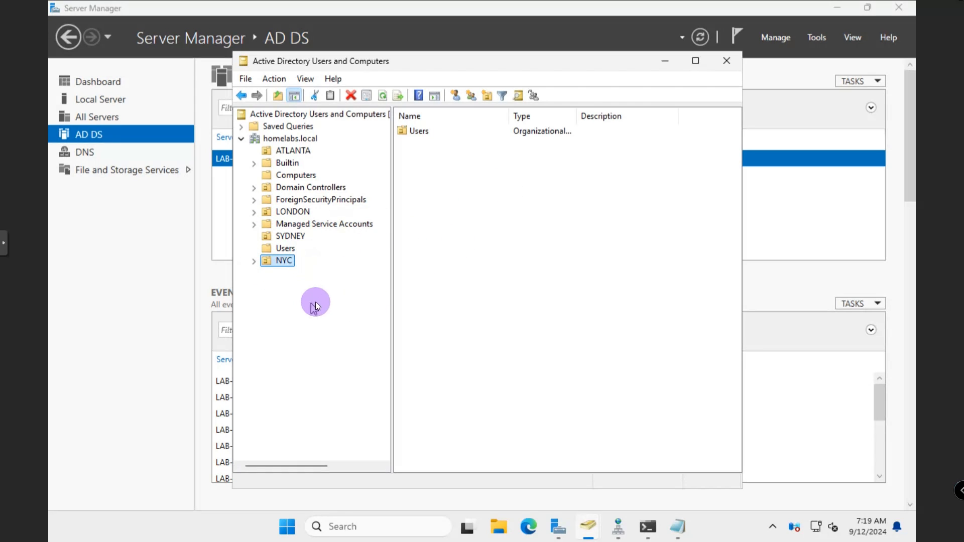
Open an enlarged Find Users, Contacts, and Groups search for homelabs.local on Advanced
left_click(291, 139)
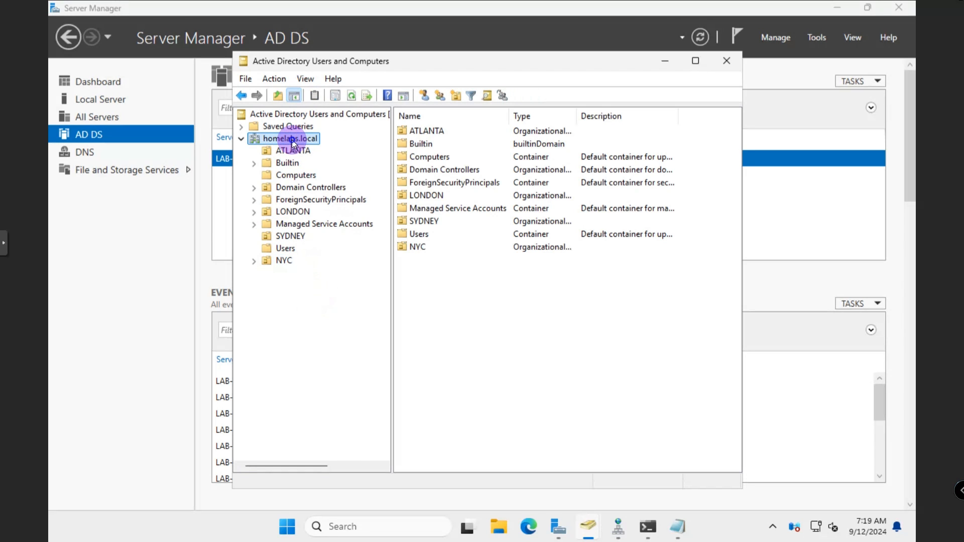
right_click(291, 140)
left_click(321, 166)
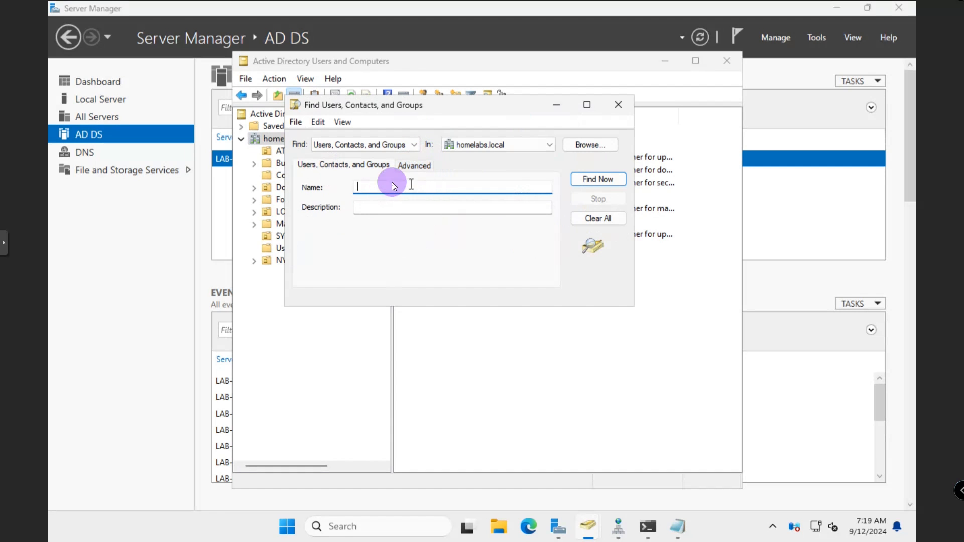
left_click(407, 169)
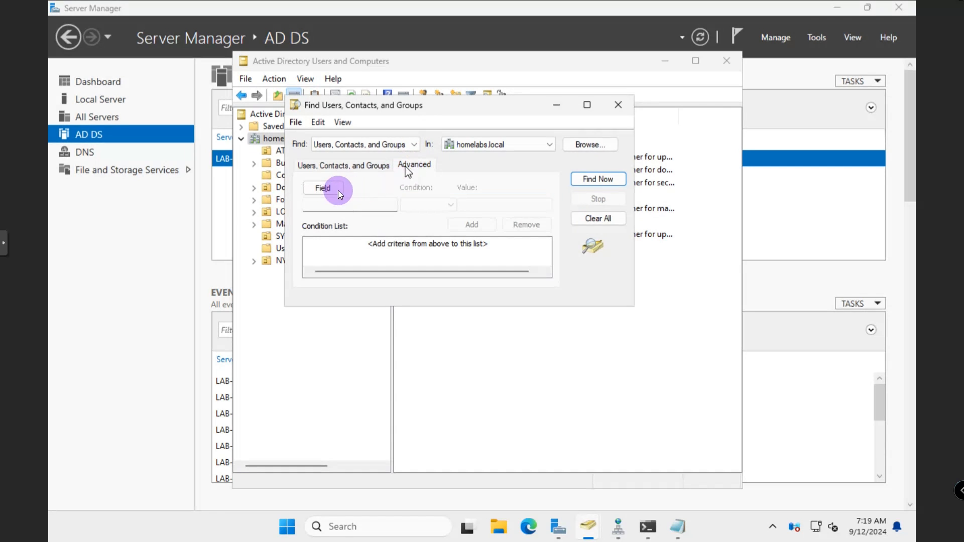
left_click_drag(413, 310, 408, 389)
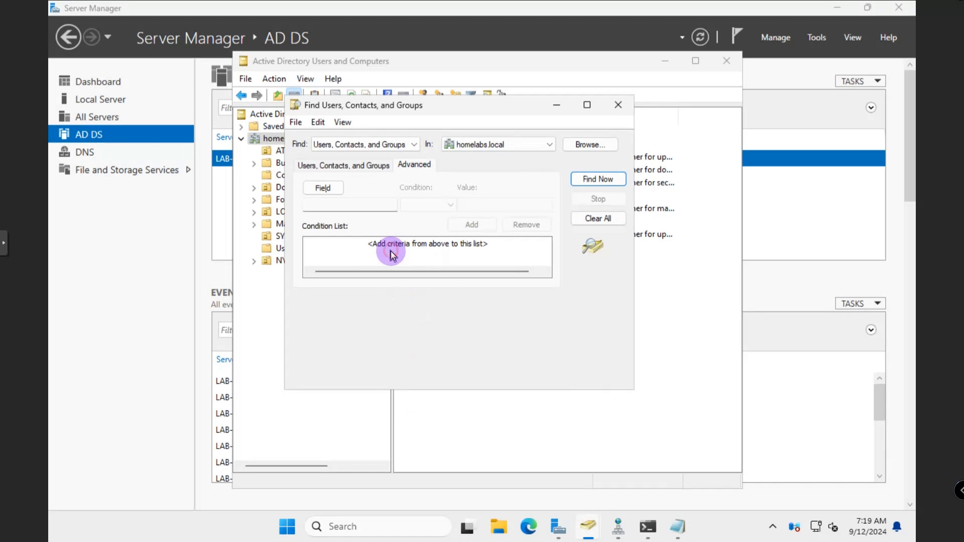
Open the Field attribute list and close it without adding a condition
left_click(332, 189)
mouse_move(352, 211)
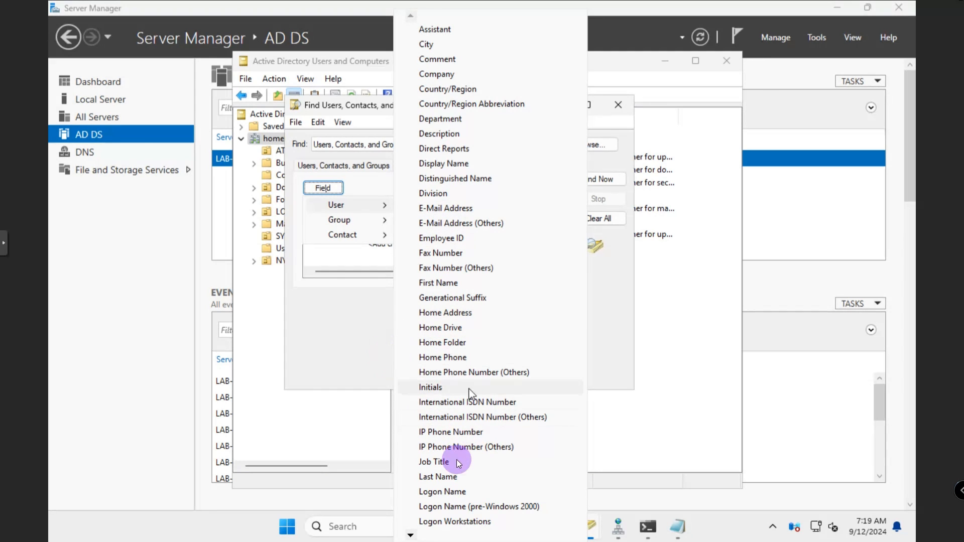
left_click(411, 536)
left_click(411, 536)
left_click(411, 536)
left_click(411, 536)
left_click(410, 536)
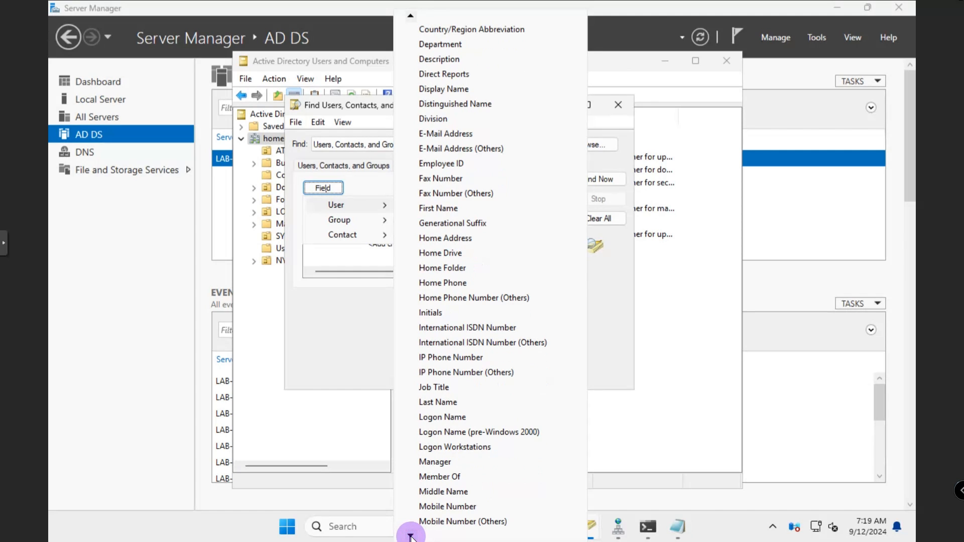
left_click(411, 536)
left_click(411, 536)
left_click(411, 536)
left_click(411, 536)
left_click(411, 536)
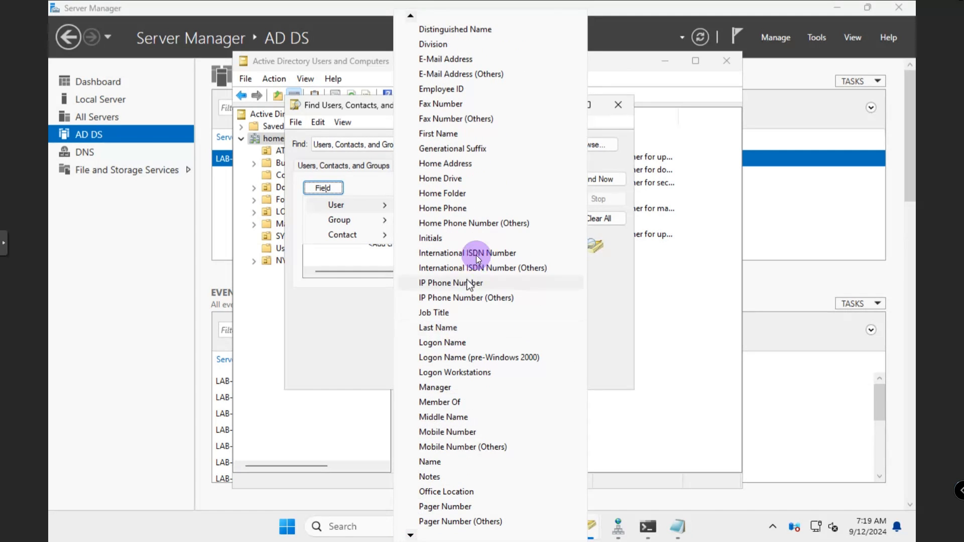
left_click(376, 323)
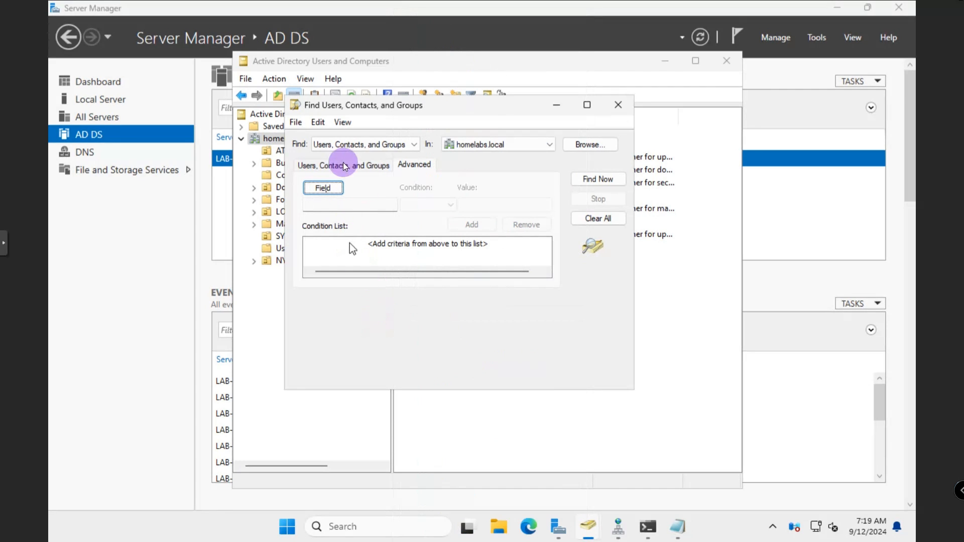
Search names for M, finding one user and MARKETING, and widen the Name column
left_click(369, 165)
left_click(371, 187)
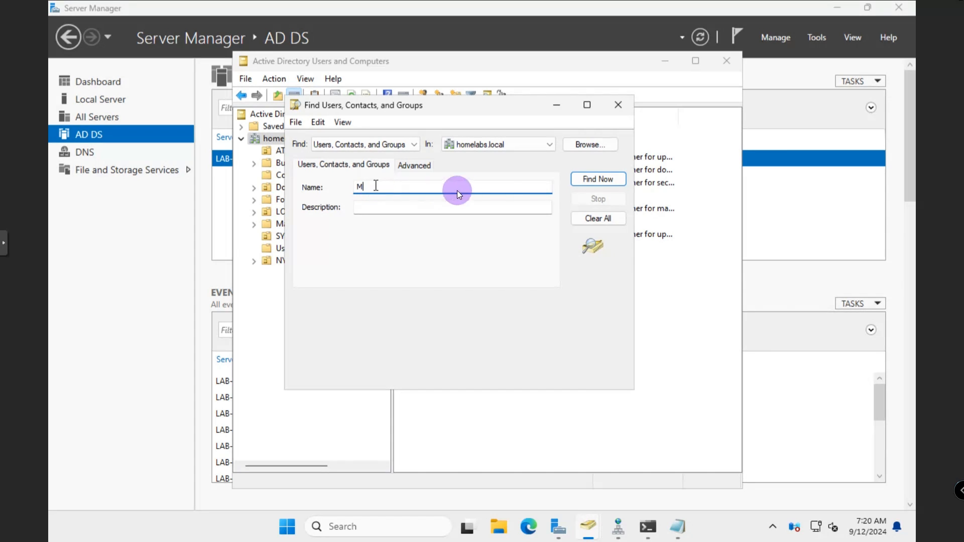
left_click(592, 182)
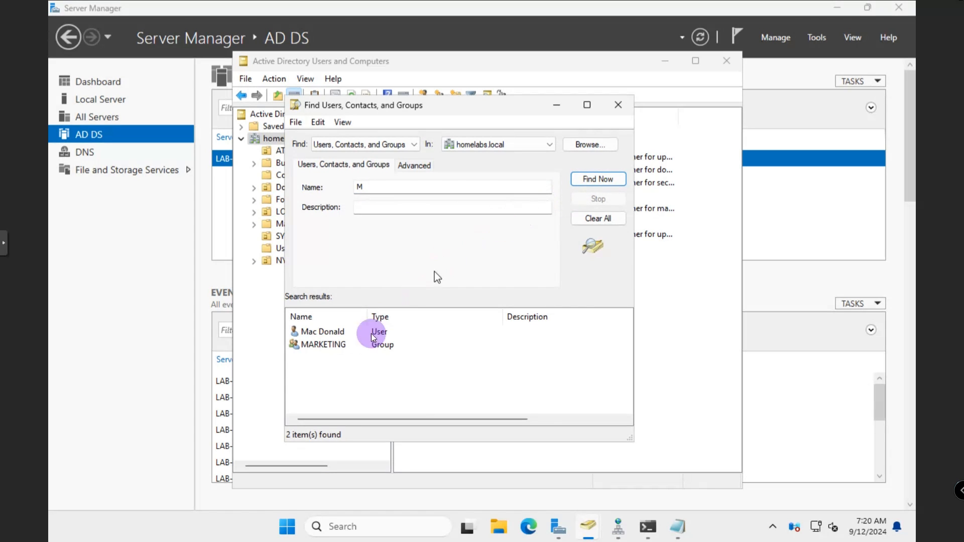
left_click_drag(367, 316, 402, 317)
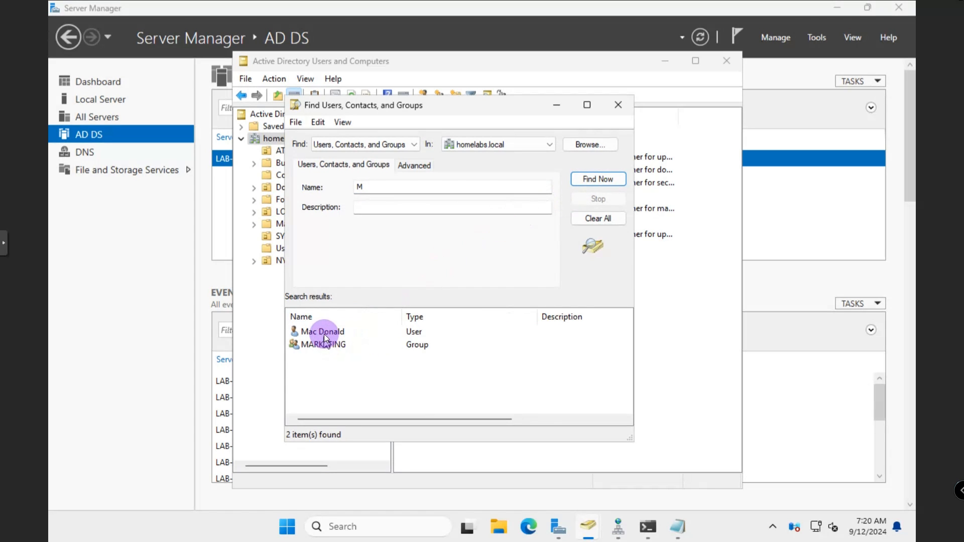
left_click(325, 333)
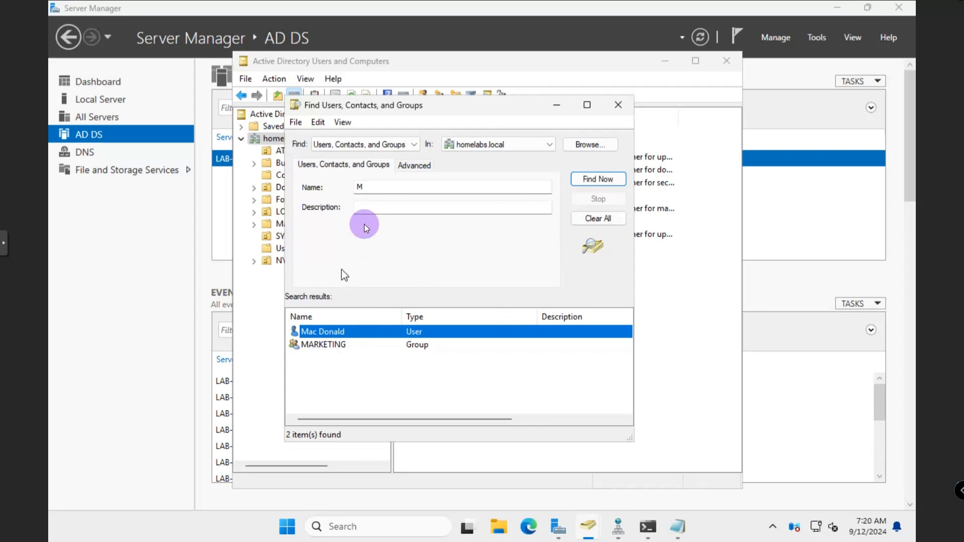
Empty the Name search box
left_click(379, 185)
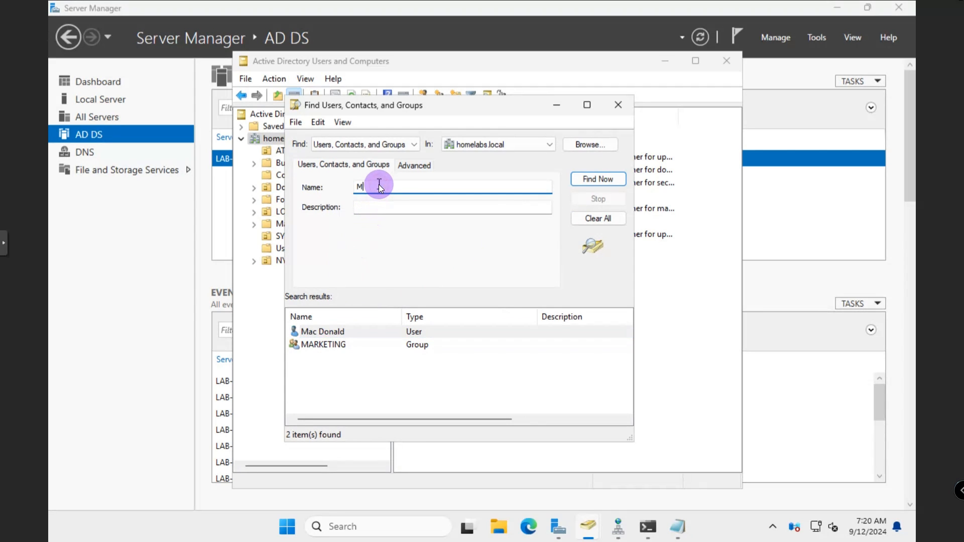
type("a")
key("BackSpace")
key("BackSpace")
key("BackSpace")
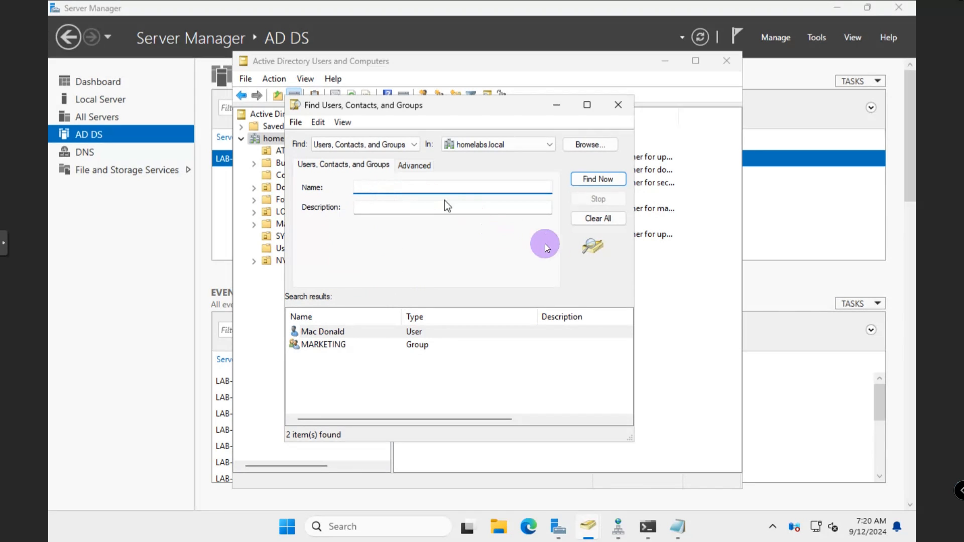
Clear all previous results, then search names for LON, returning 0 items
left_click(577, 220)
left_click(491, 311)
left_click(372, 187)
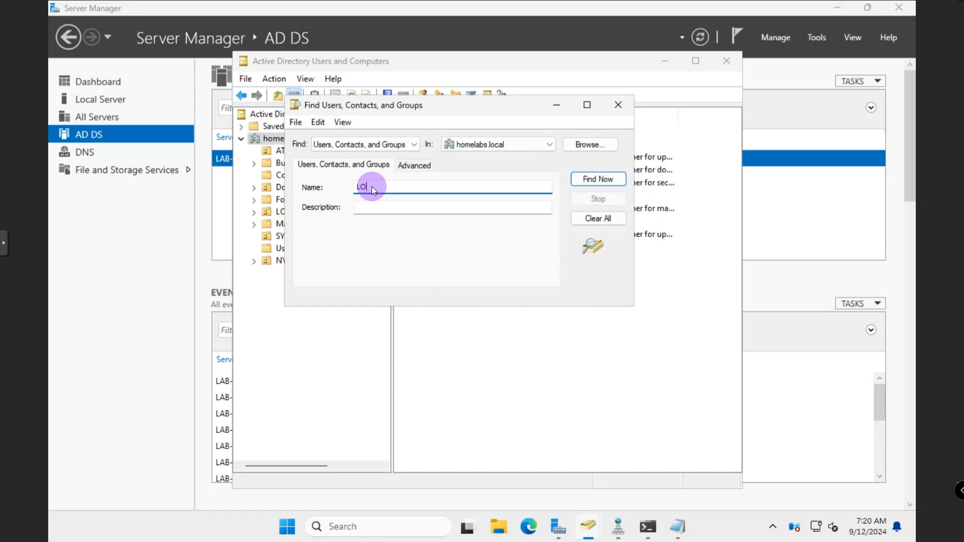
left_click(584, 178)
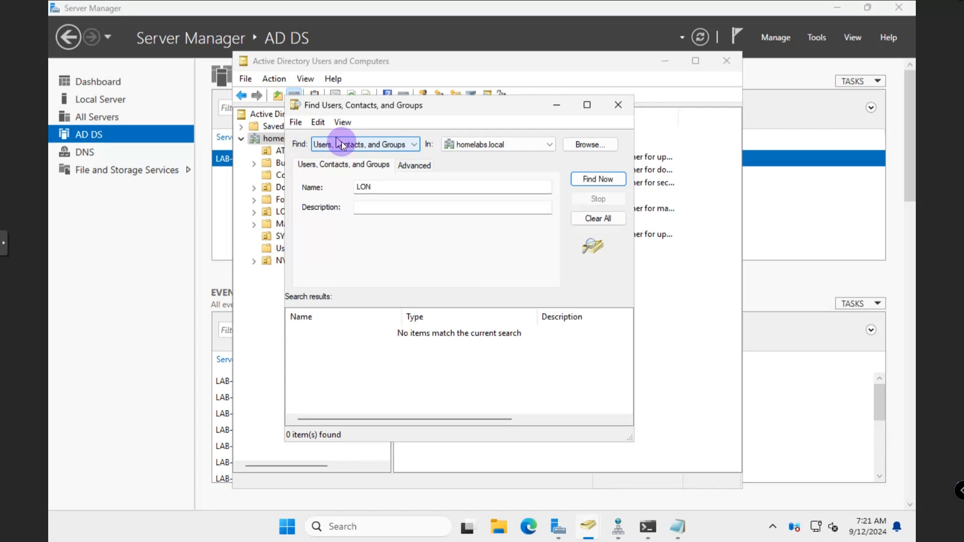
Switch the Find search to Computers and search for computer name LON
left_click(410, 145)
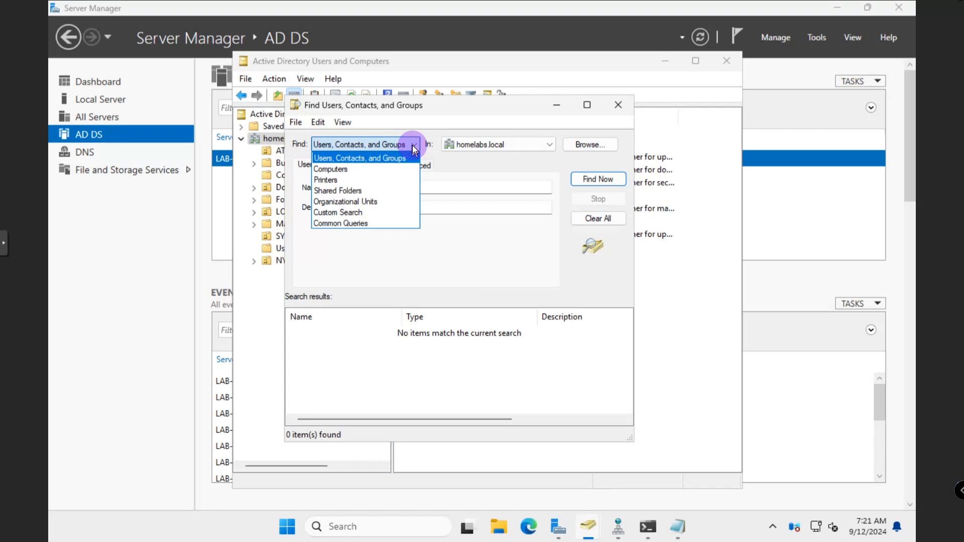
left_click(381, 170)
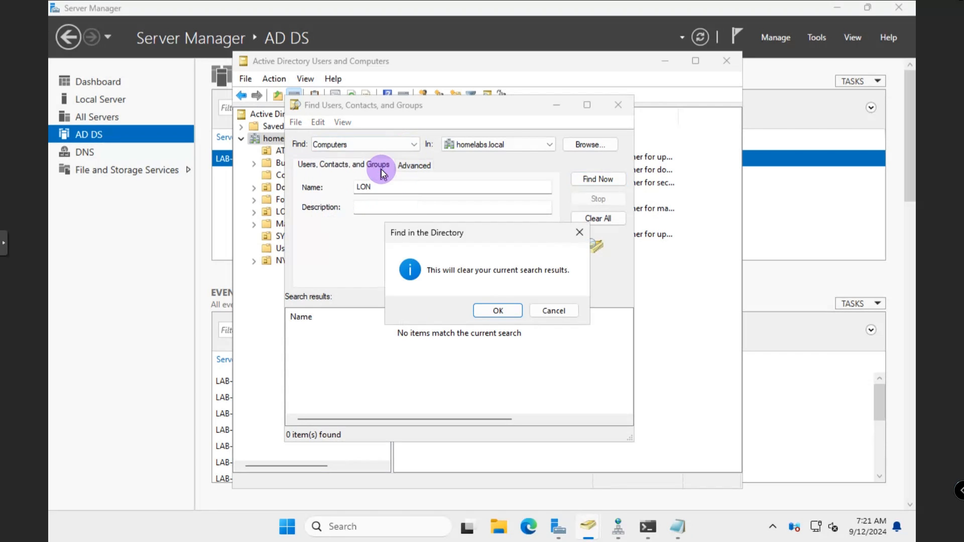
left_click(482, 312)
left_click(421, 188)
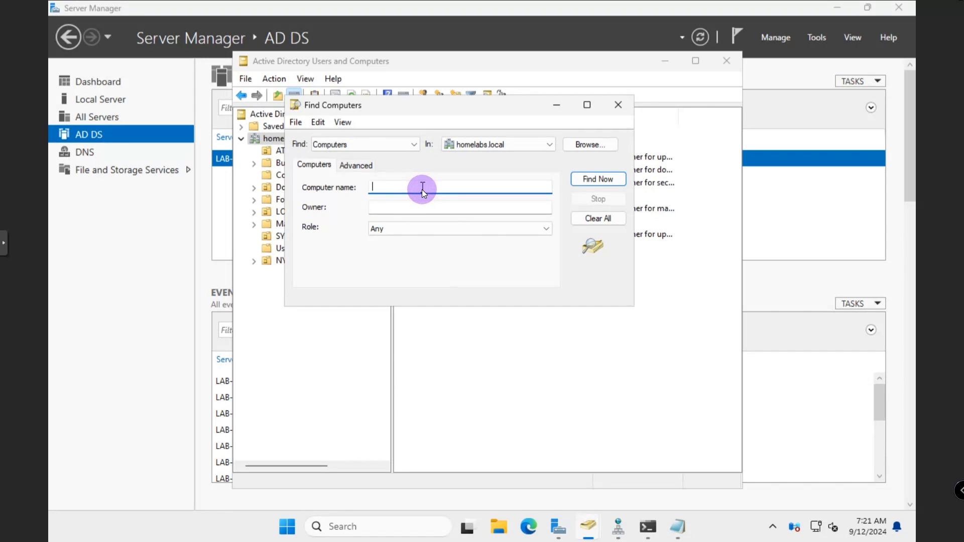
type("LON")
left_click(583, 180)
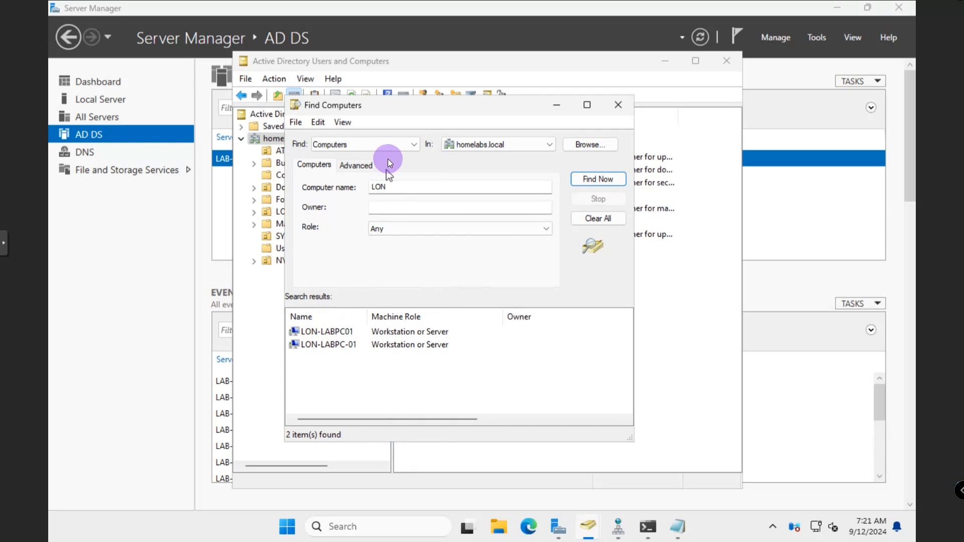
Review the two results, LON-LABPC01 and LON-LABPC-01, keeping Computers as the search type
left_click(414, 146)
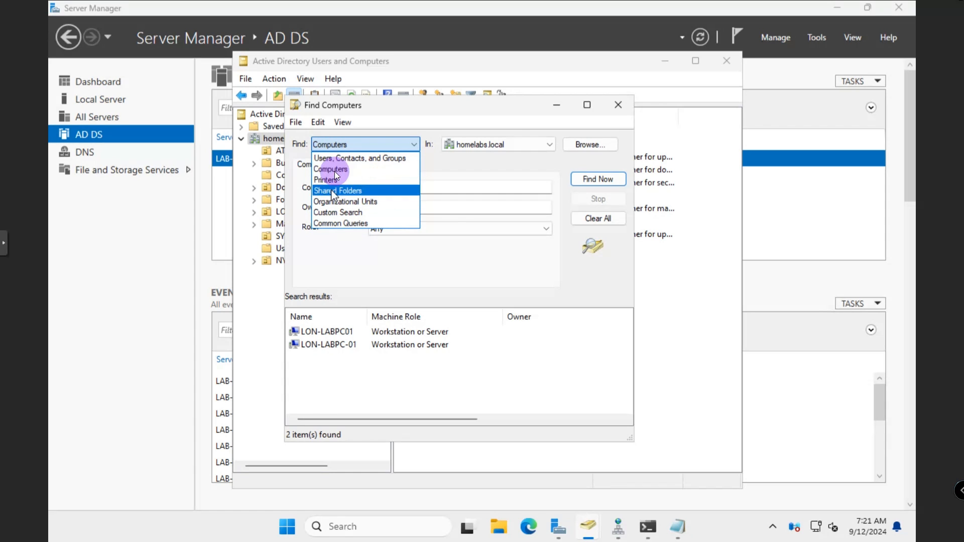
left_click(439, 170)
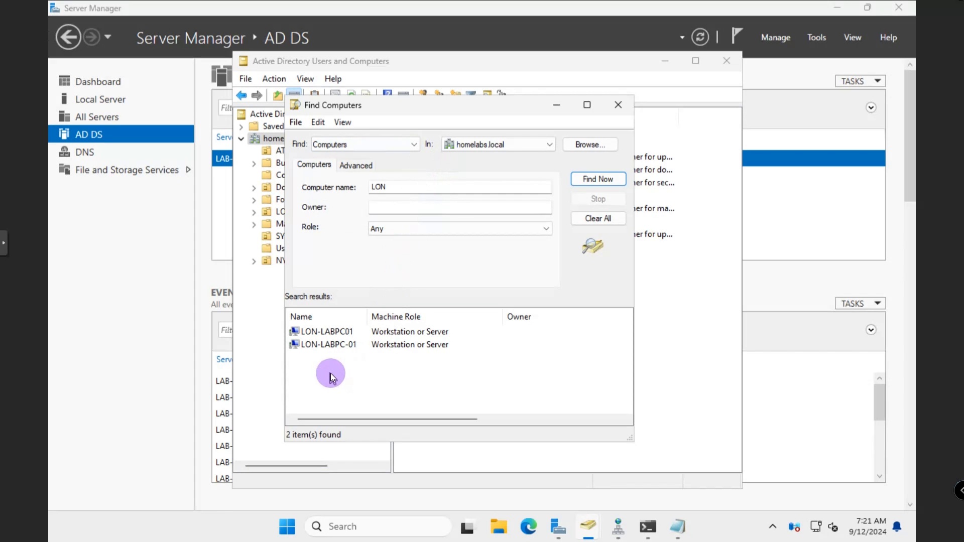
left_click_drag(307, 374, 373, 335)
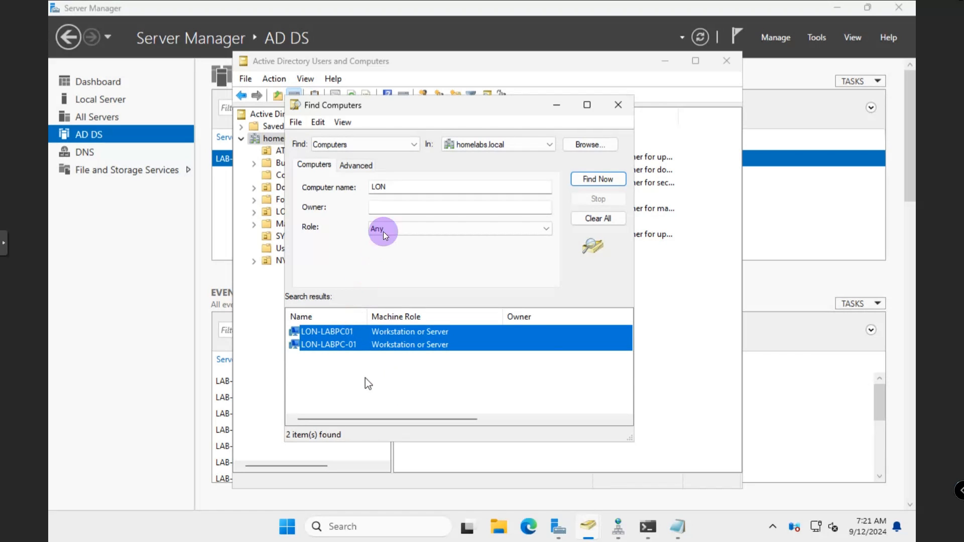
left_click(378, 188)
left_click_drag(401, 186, 367, 188)
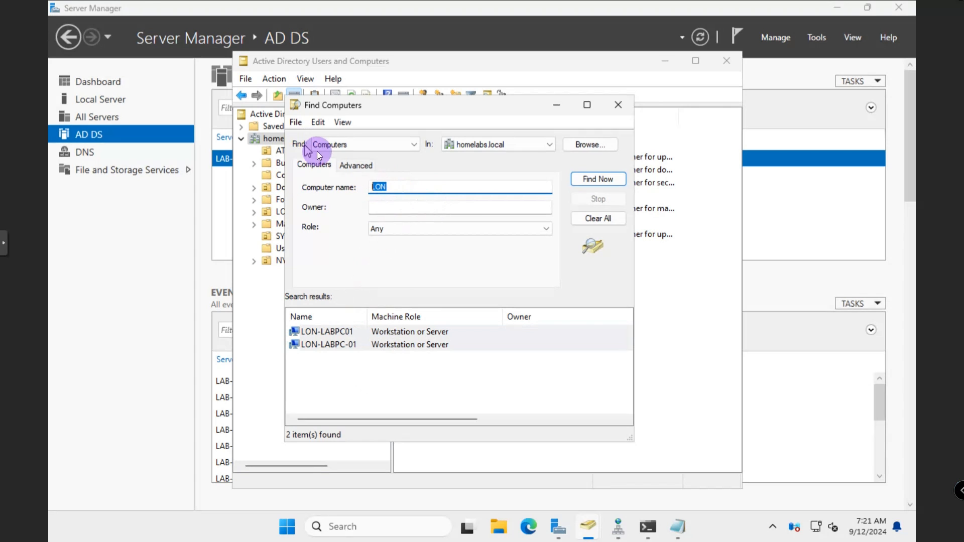
left_click(409, 143)
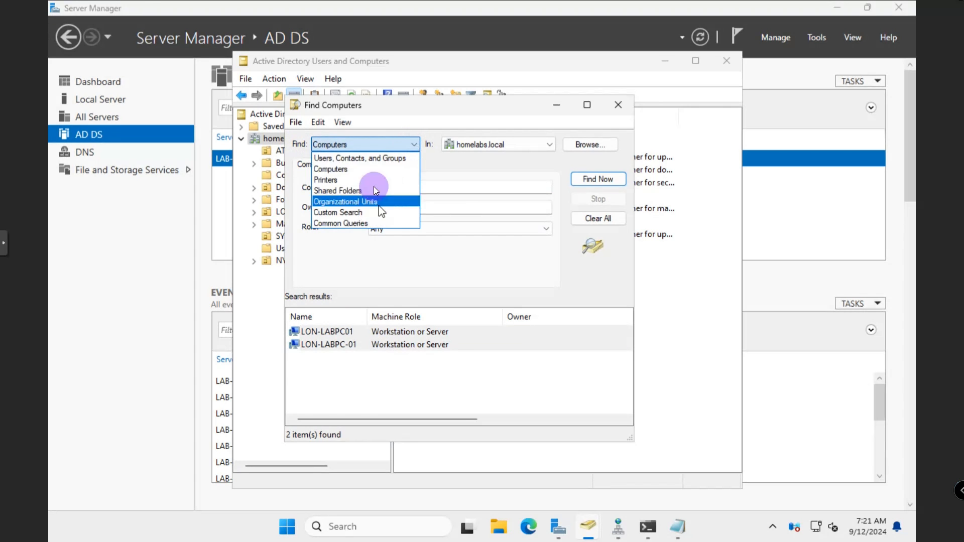
left_click(491, 278)
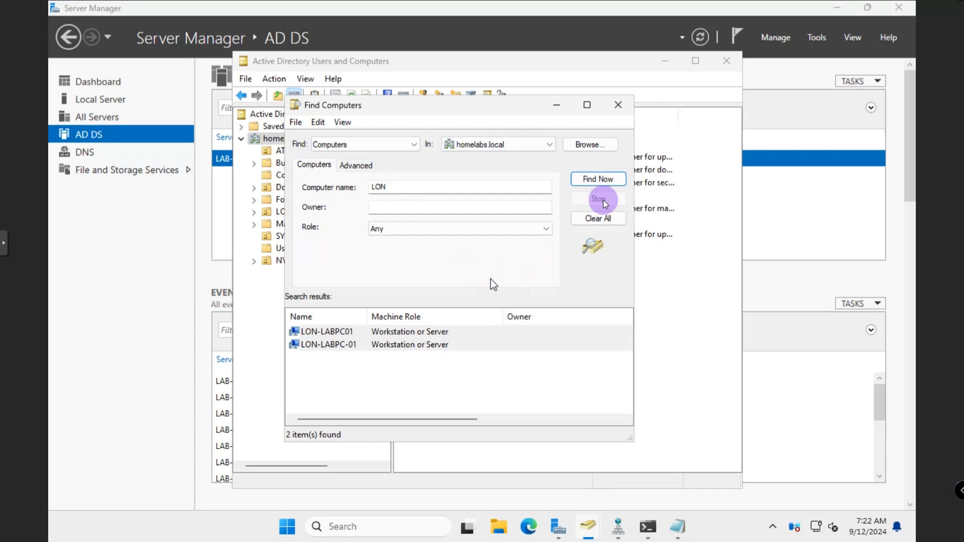
Close the search window and delete the user account in NYC > Users, confirming with Yes
left_click(618, 104)
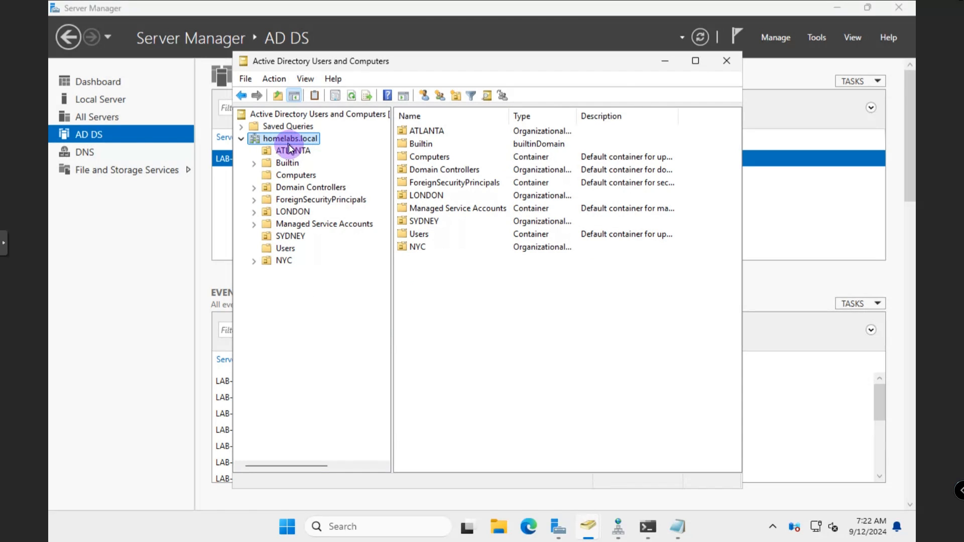
left_click(260, 261)
left_click(295, 274)
right_click(425, 131)
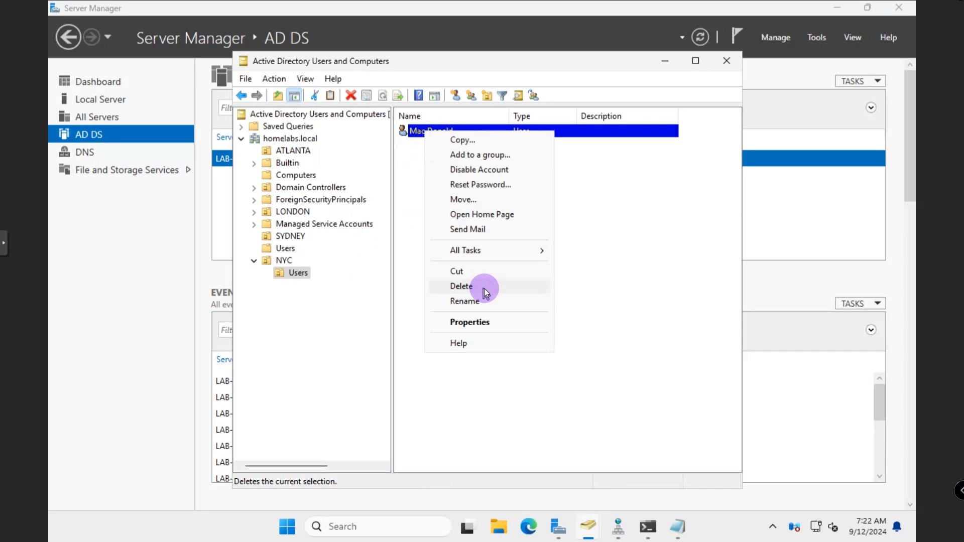
left_click(484, 288)
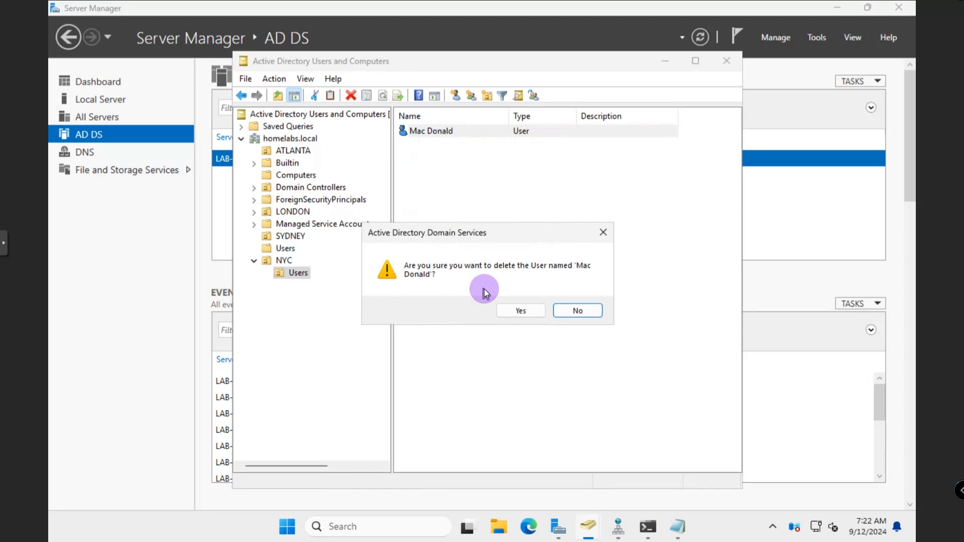
left_click(522, 313)
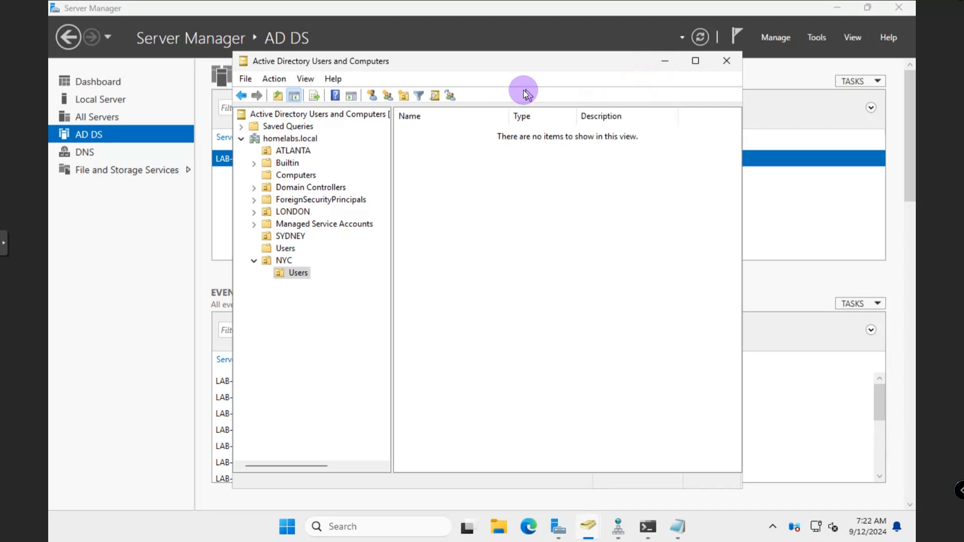
Launch Active Directory Administrative Center from Tools and enable the Recycle Bin for homelabs (local)
left_click(665, 63)
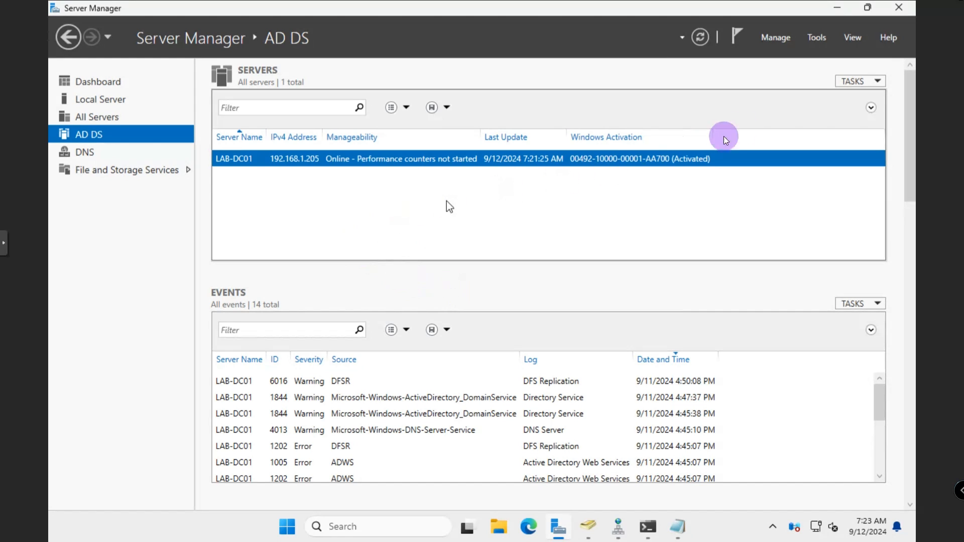
left_click(821, 37)
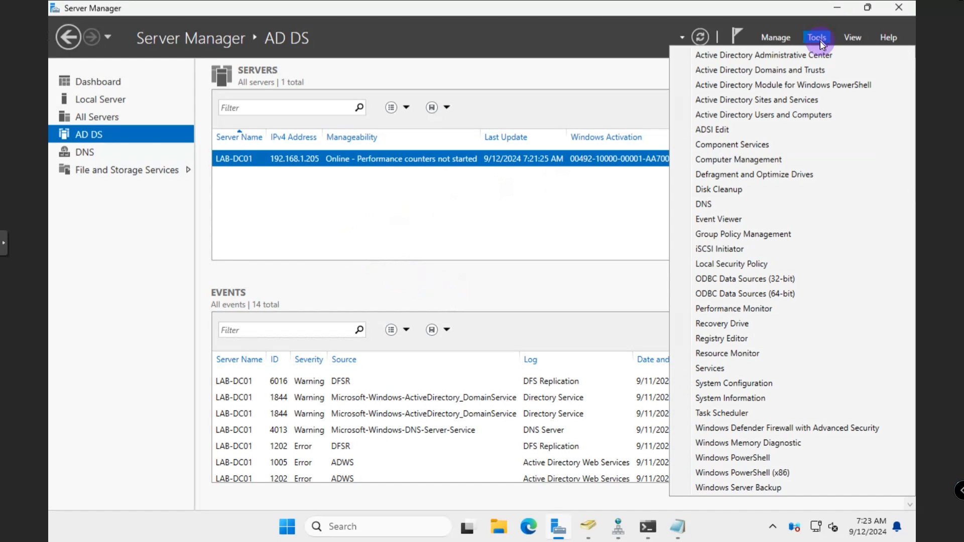
left_click(811, 56)
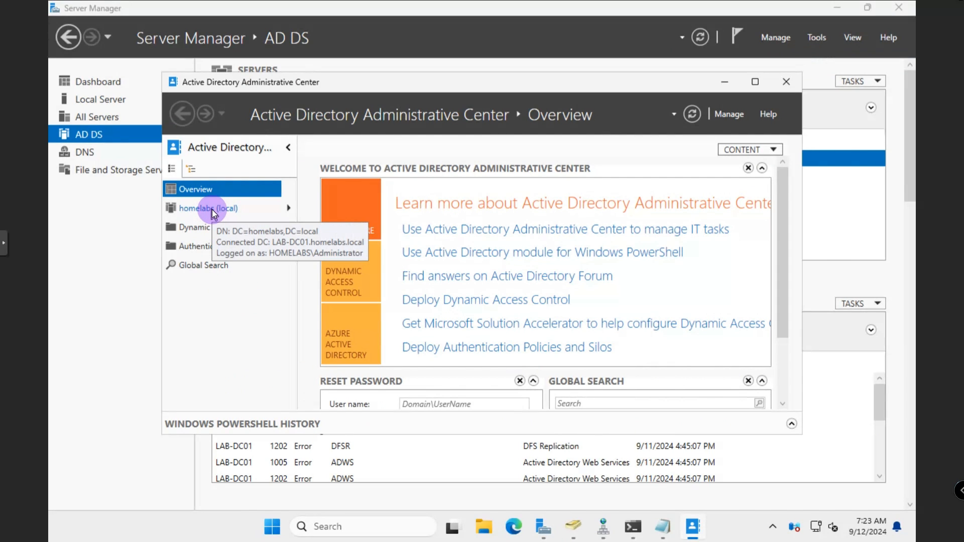
left_click(211, 208)
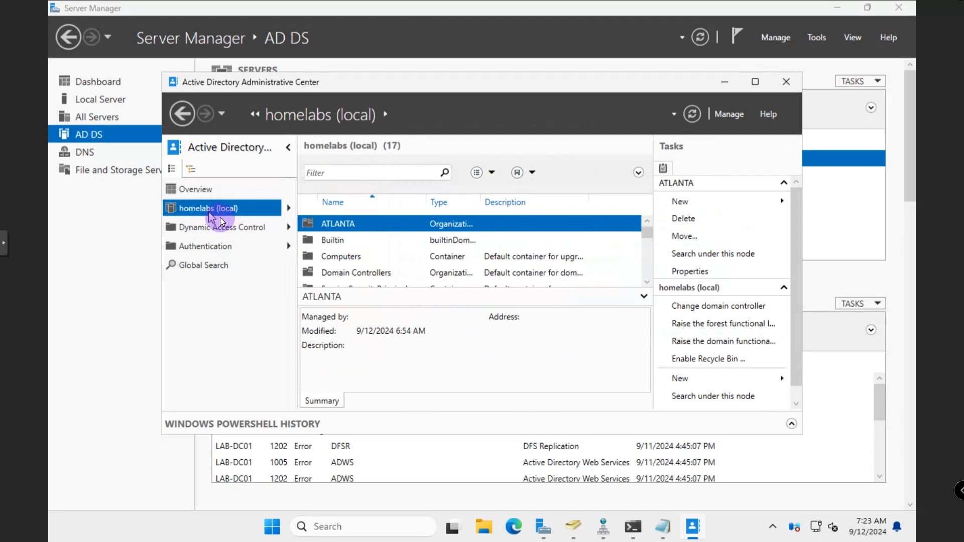
left_click(695, 359)
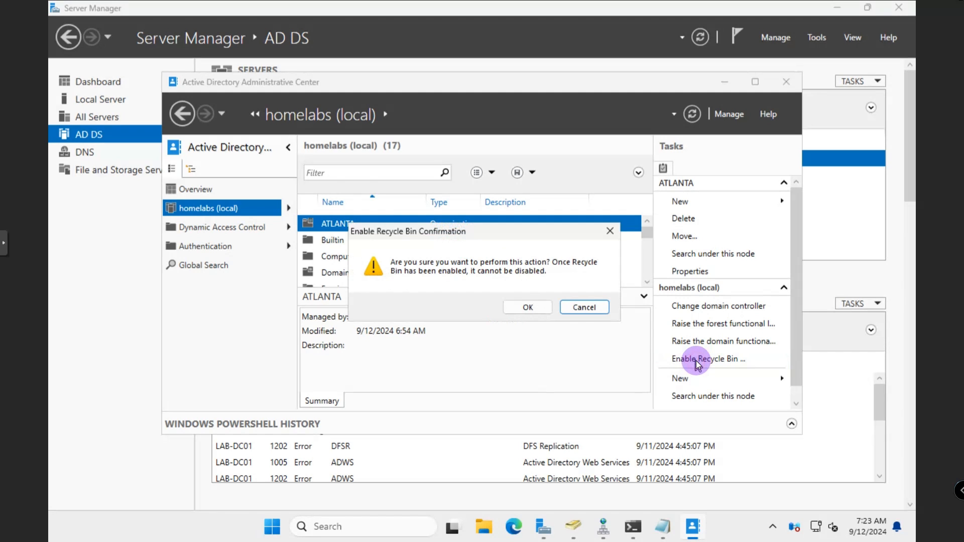
left_click(528, 305)
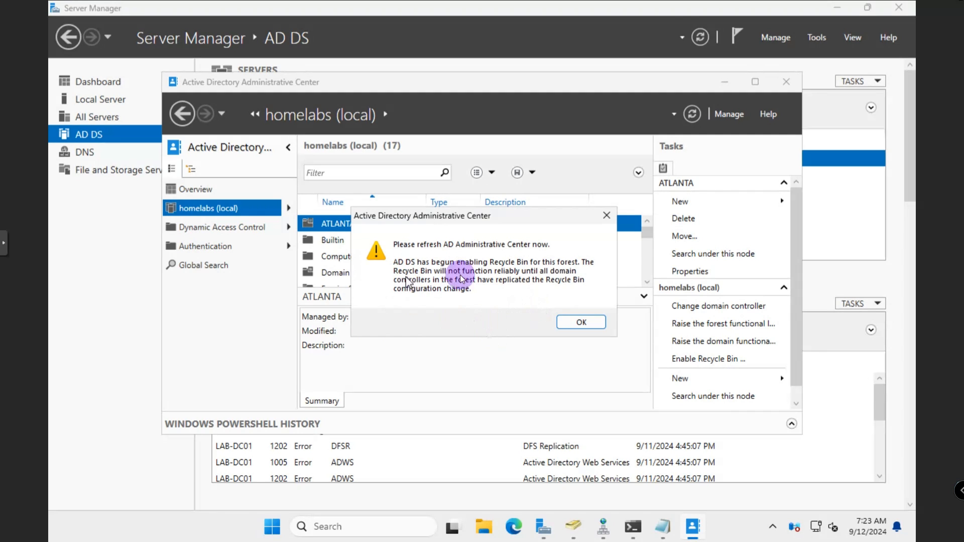
left_click(569, 324)
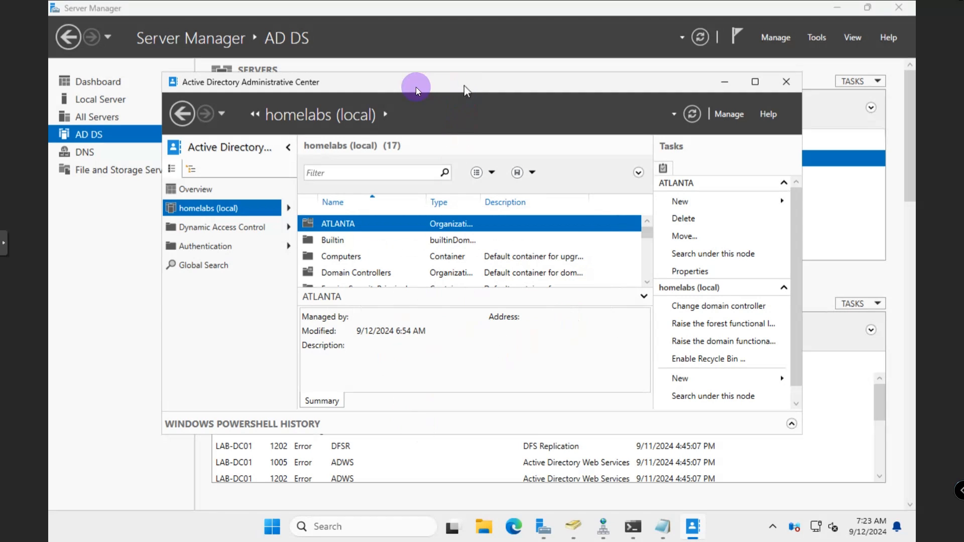
Enlarge the window and refresh homelabs (local) Deleted Objects, which shows 0 items
left_click_drag(425, 74, 431, 28)
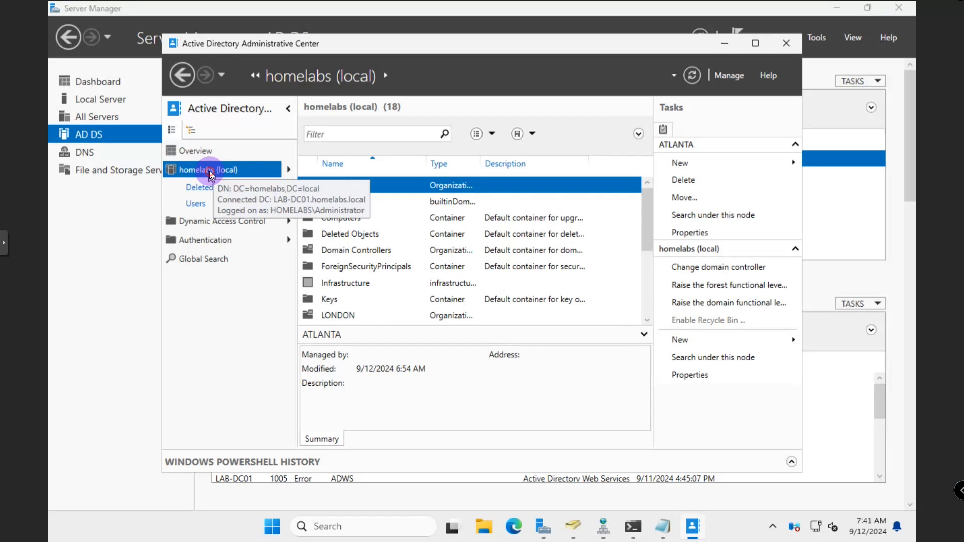
left_click(208, 188)
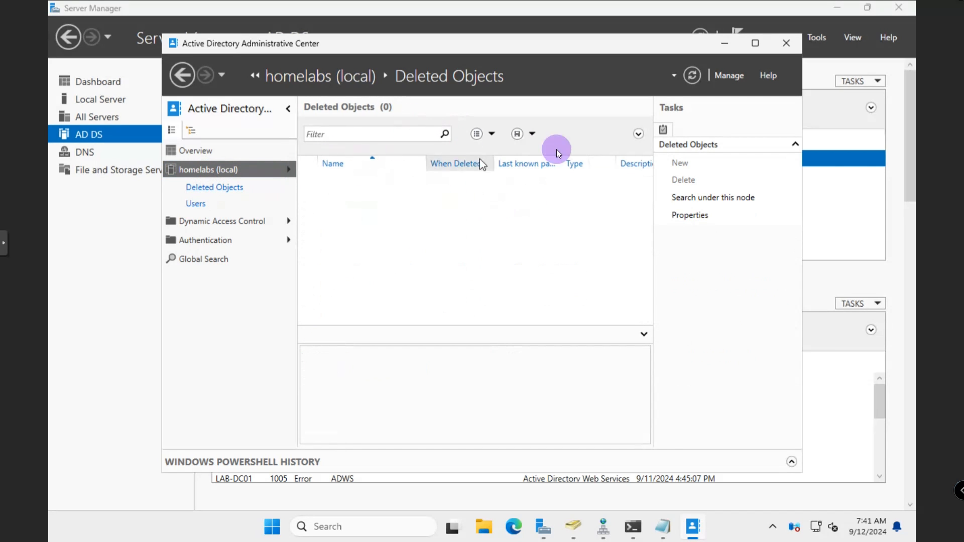
left_click(692, 81)
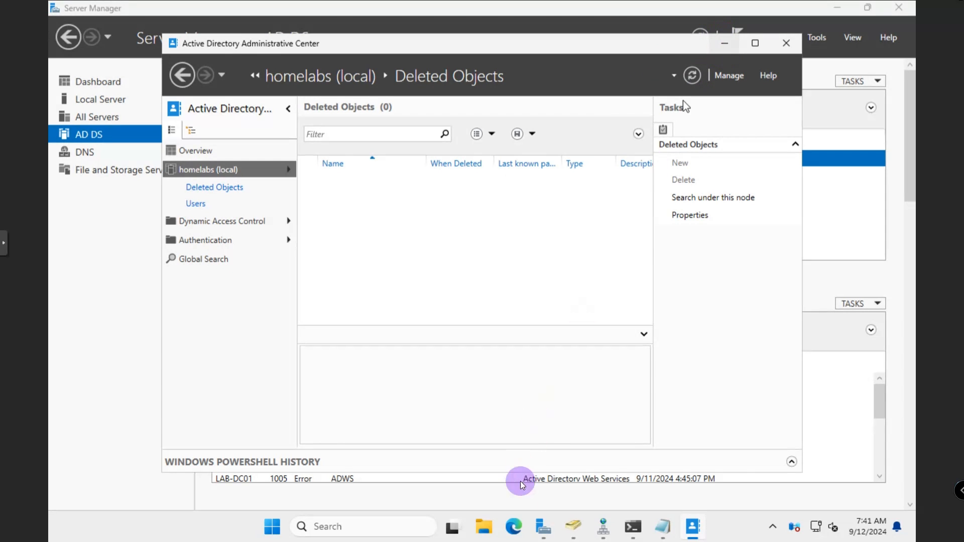
Return to Users and Computers and check the Users OU under NYC
left_click(573, 526)
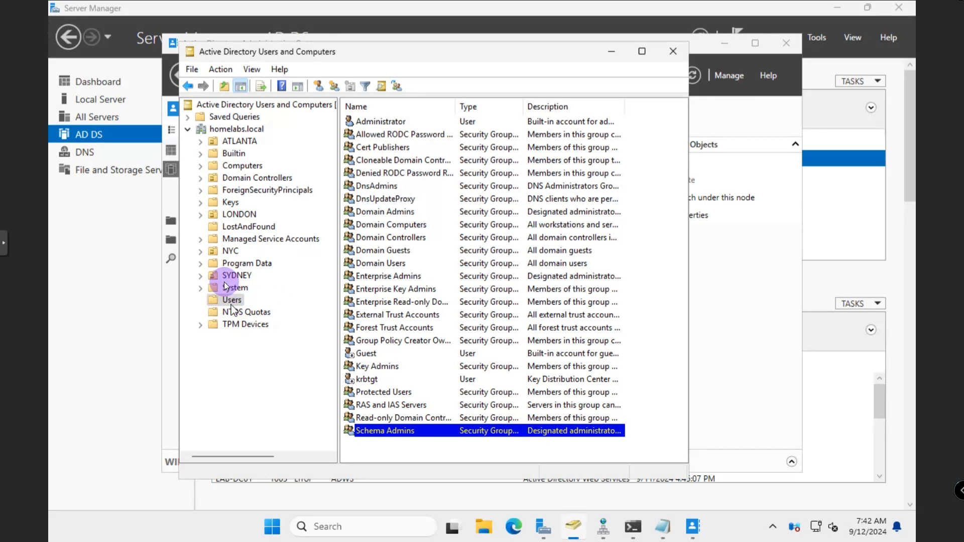
left_click(230, 251)
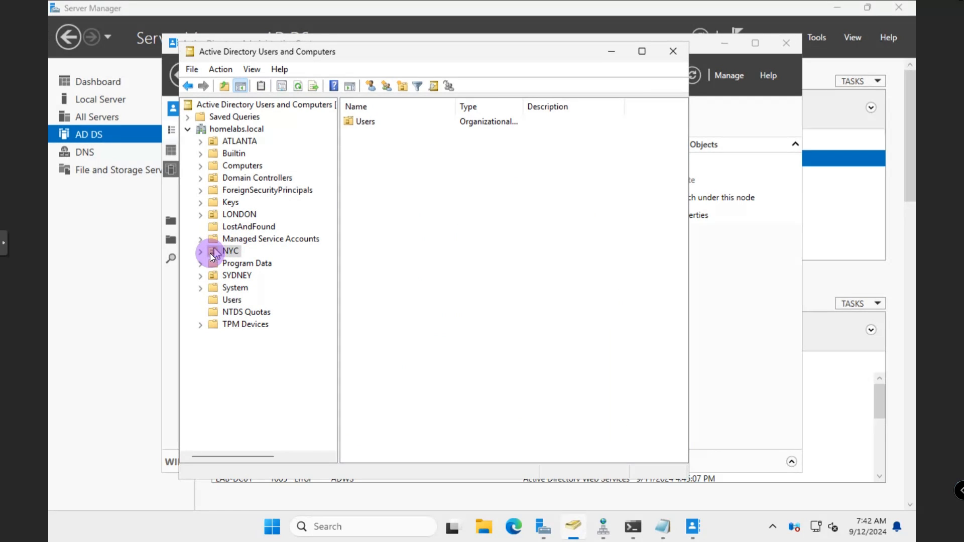
left_click(203, 253)
left_click(237, 265)
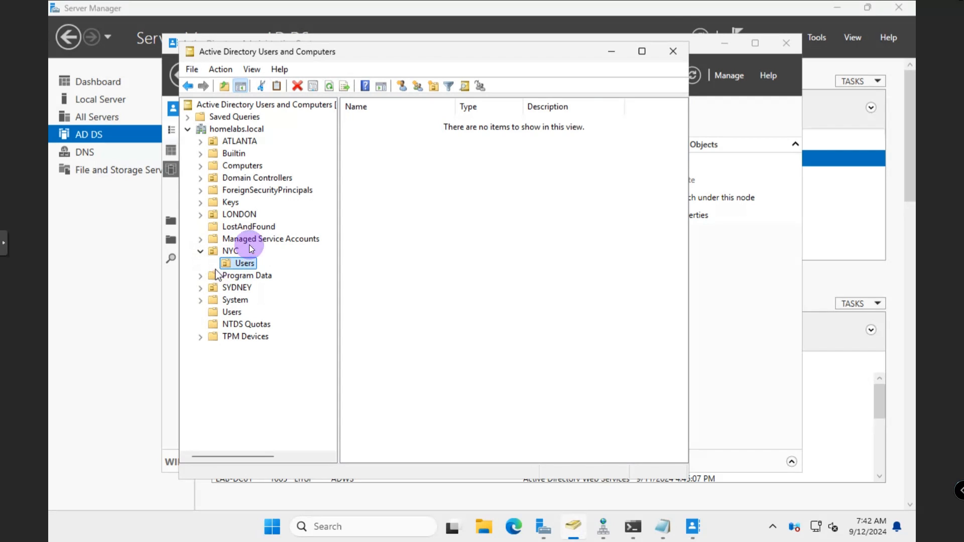
Delete the user account in the LONDON OU, confirming with Yes
left_click(239, 215)
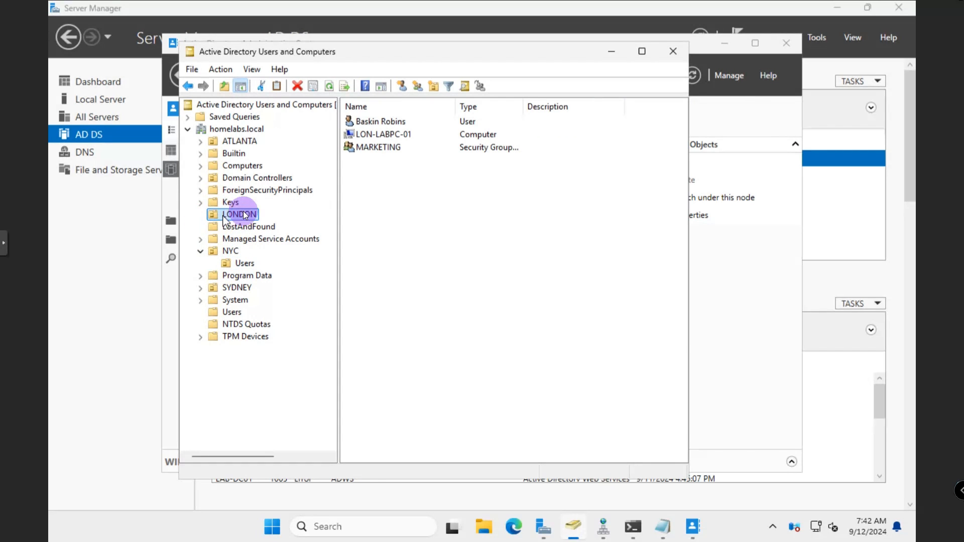
left_click(379, 123)
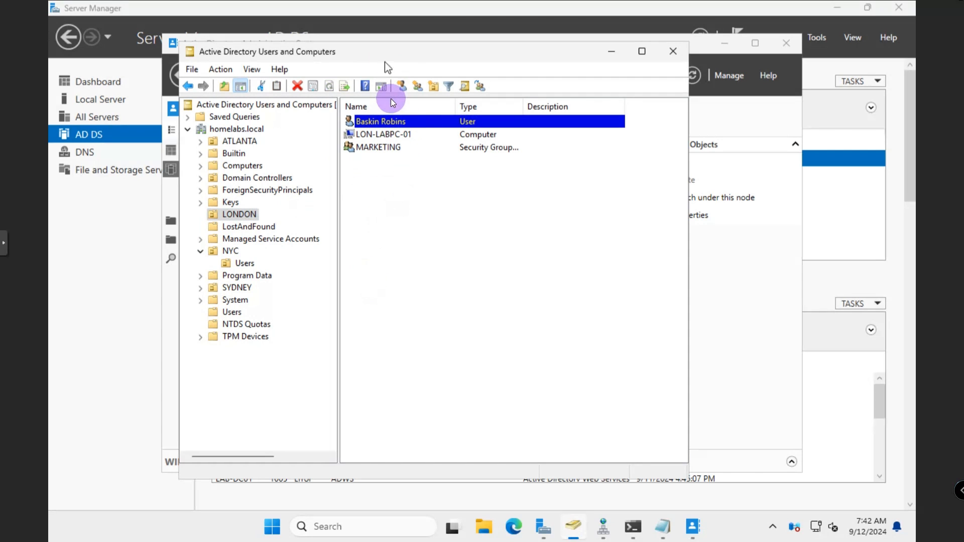
right_click(382, 124)
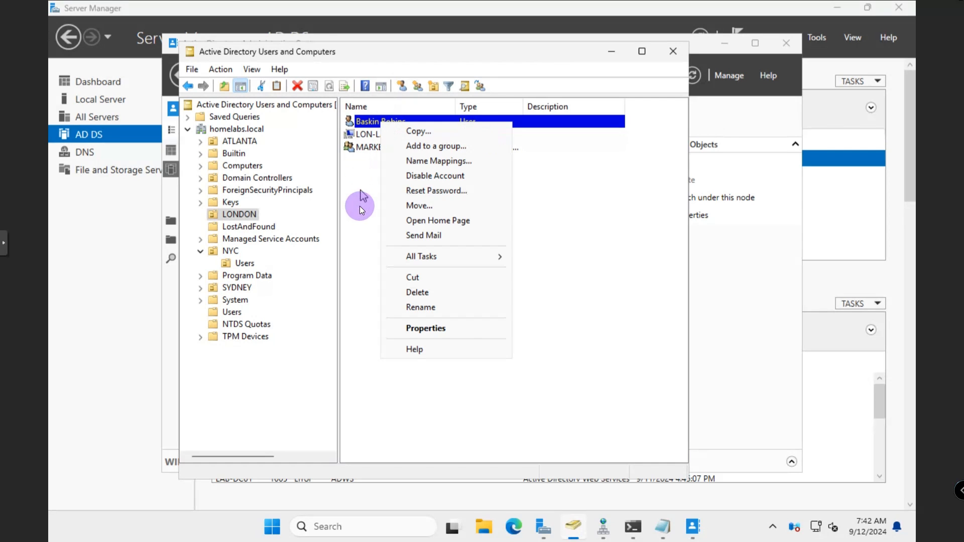
left_click(420, 294)
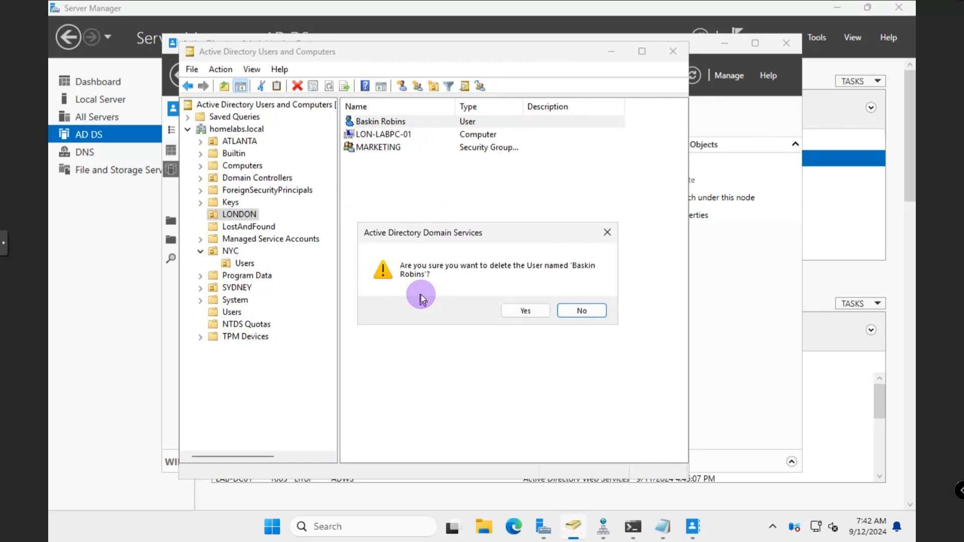
left_click(514, 311)
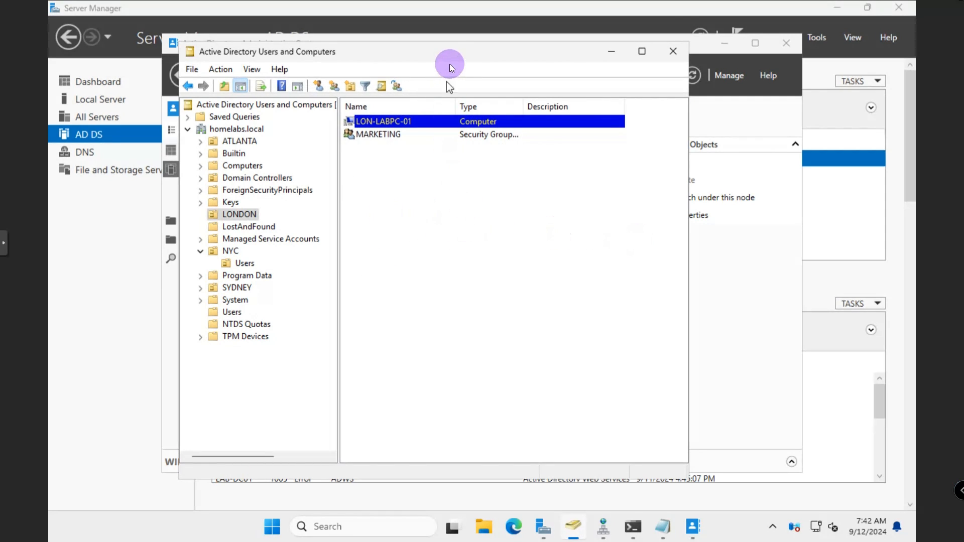
left_click_drag(453, 58, 414, 55)
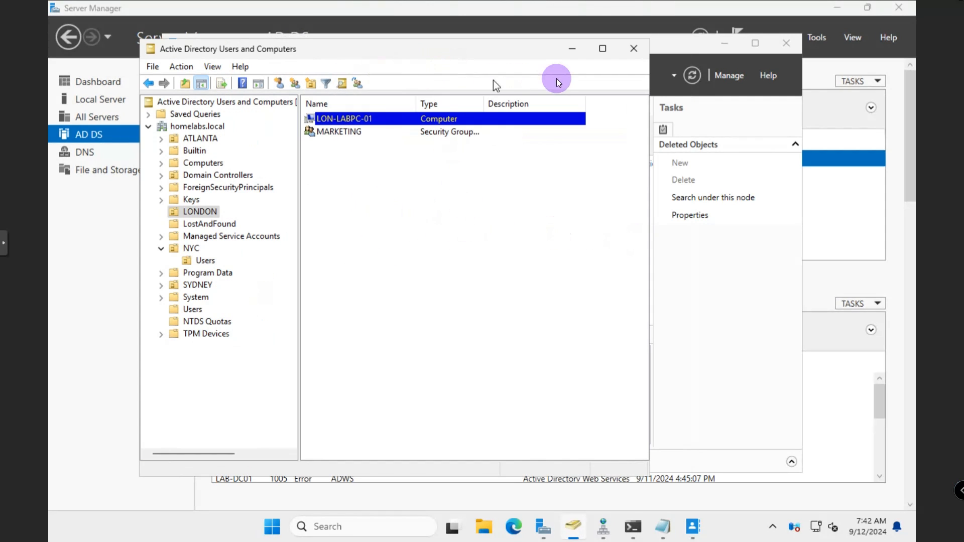
left_click(496, 266)
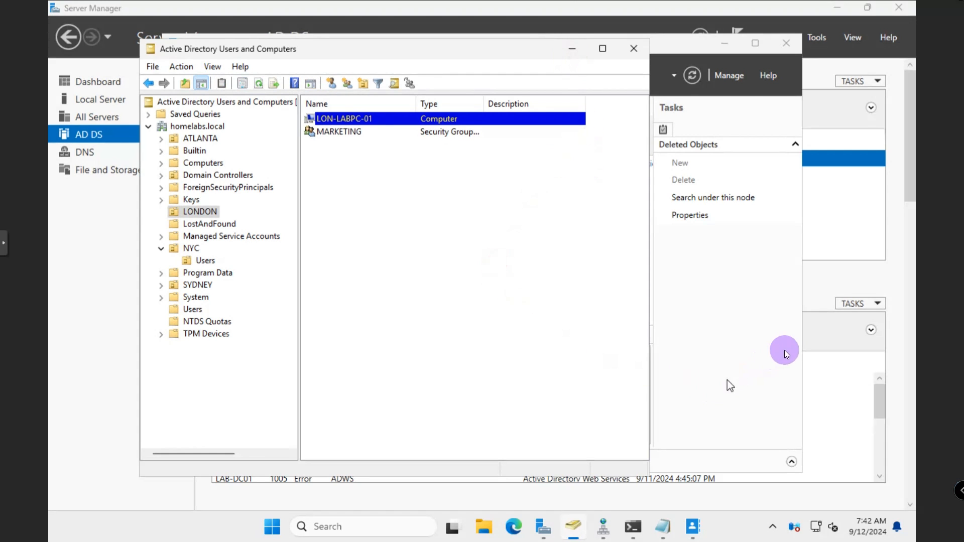
left_click(685, 50)
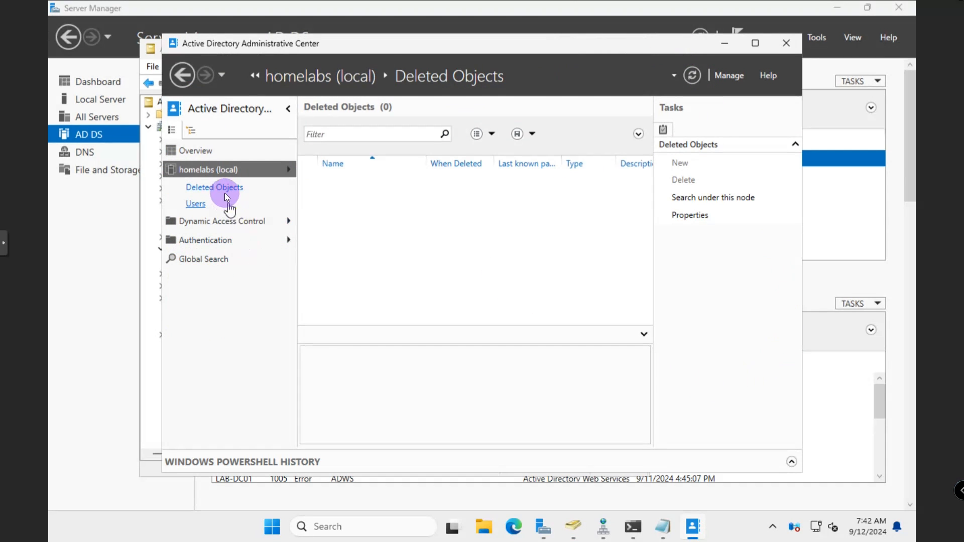
Refresh Deleted Objects and restore the deleted LONDON user to its original OU
left_click(692, 75)
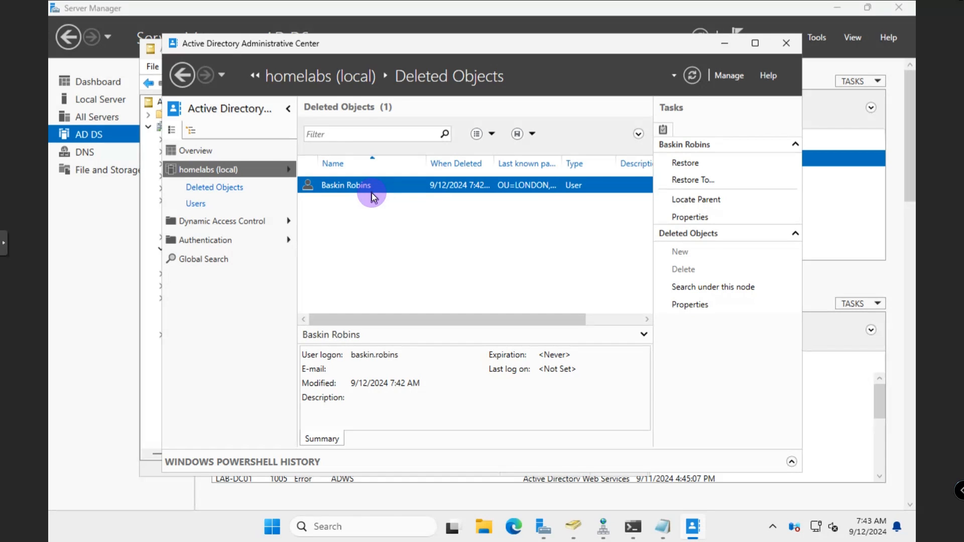
right_click(371, 192)
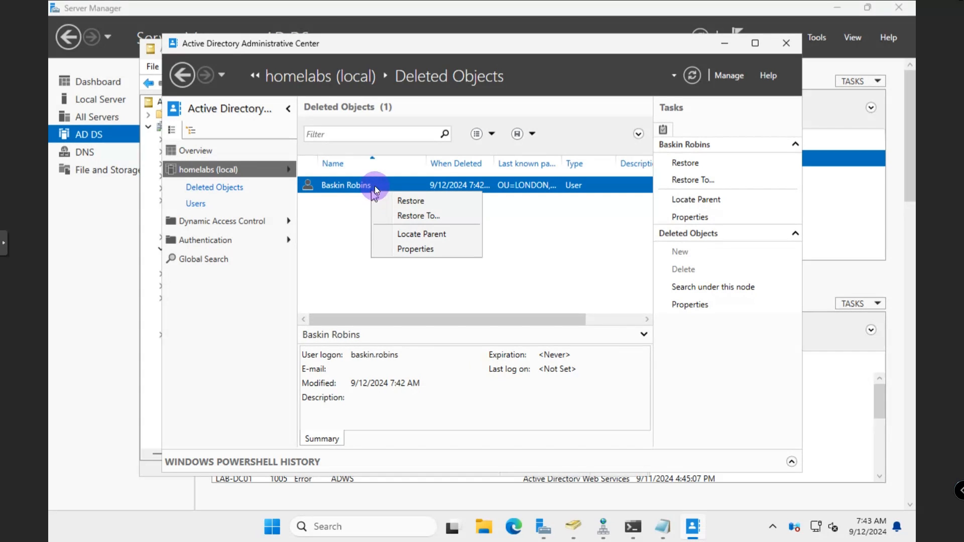
left_click(399, 201)
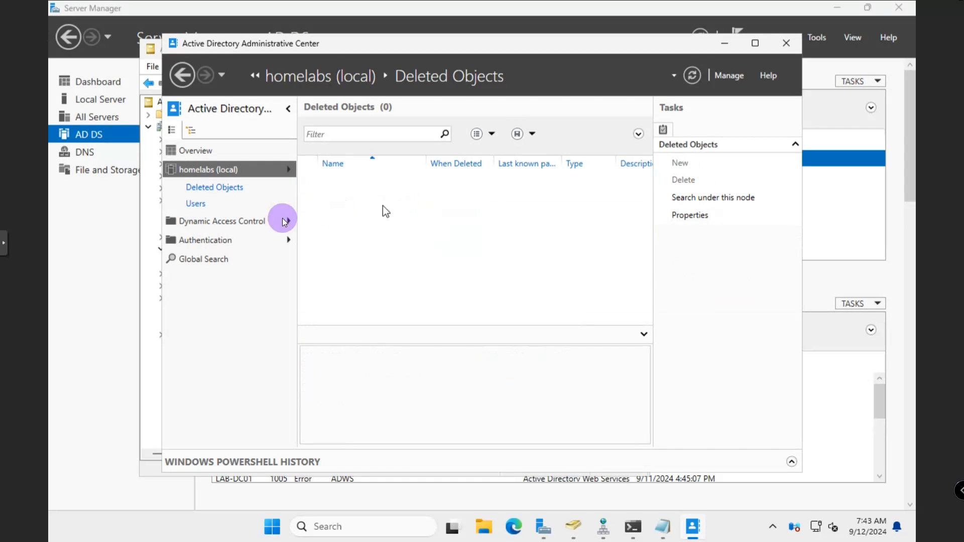
Refresh the LONDON OU in Users and Computers so the restored user reappears
left_click(724, 43)
left_click(257, 84)
left_click(260, 83)
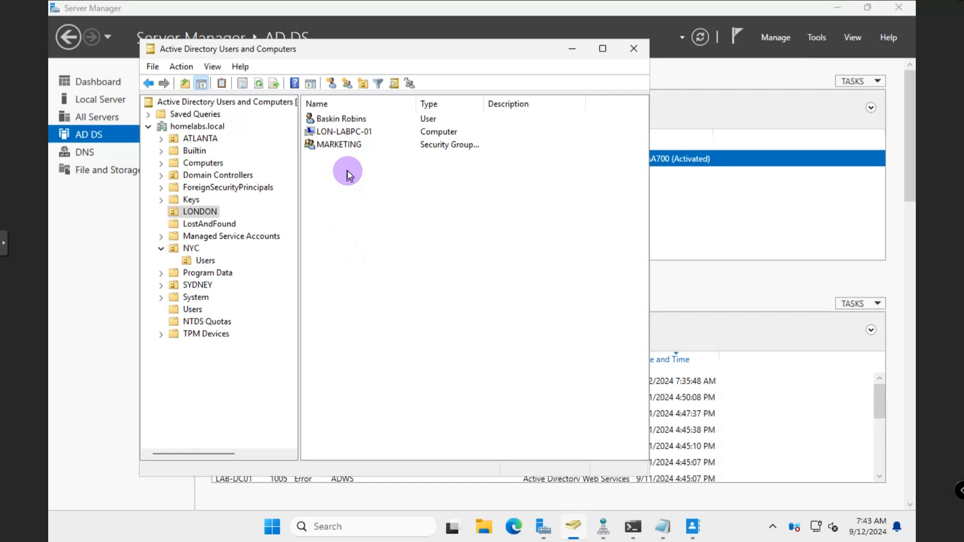
left_click(344, 122)
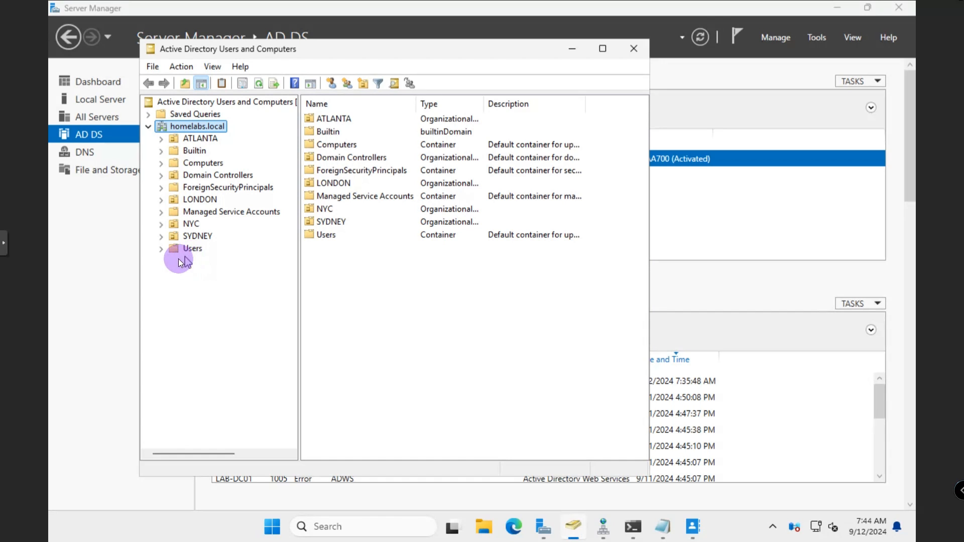
Open the restored user's properties to confirm its names are intact, then close them
left_click(161, 249)
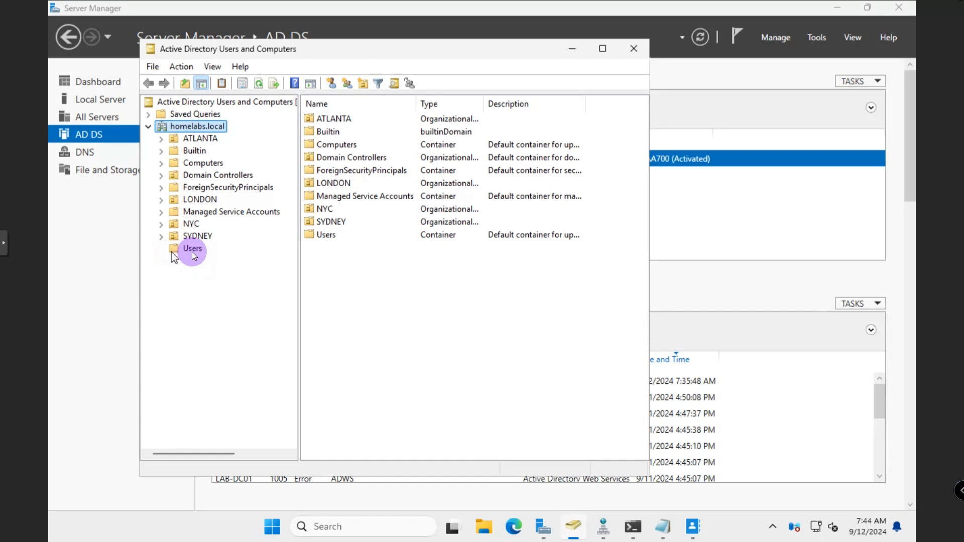
left_click(194, 201)
left_click(337, 118)
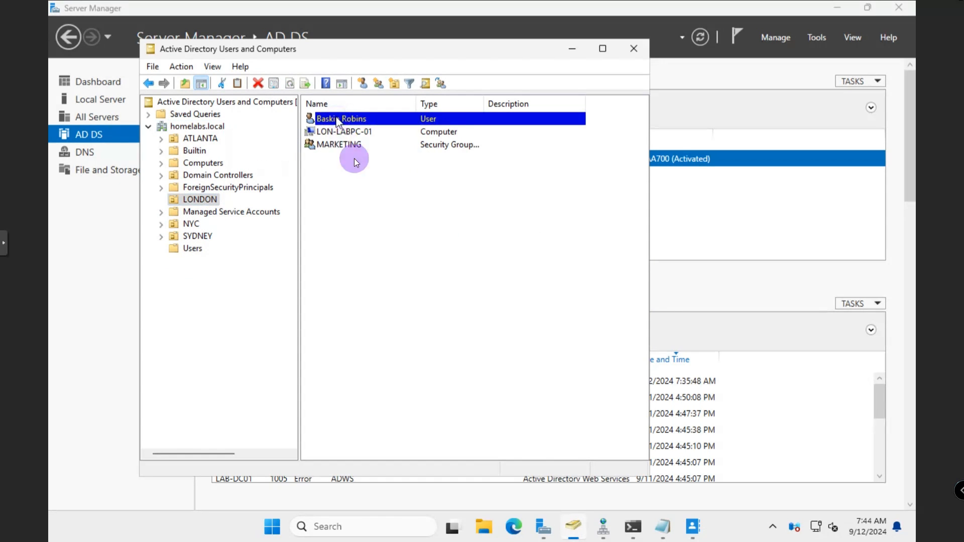
right_click(347, 118)
left_click(369, 305)
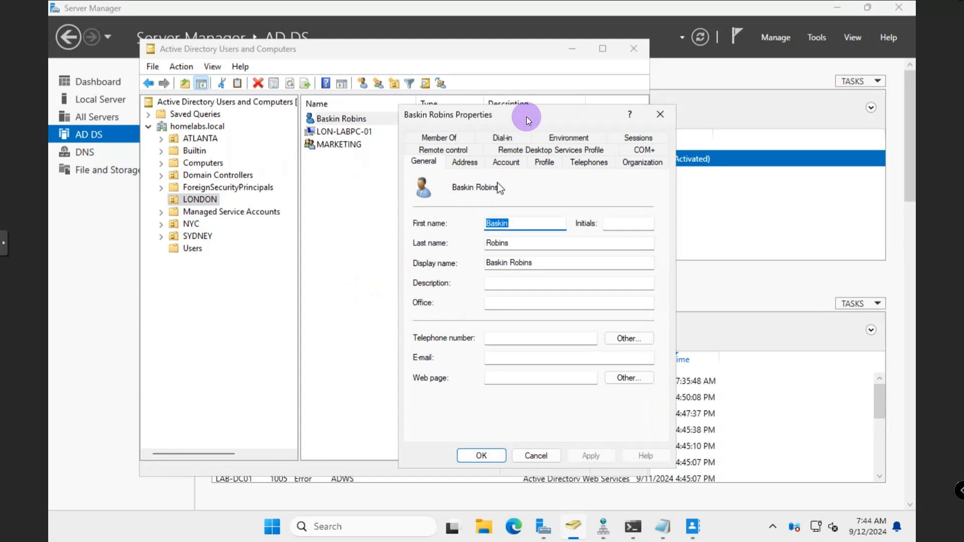
left_click_drag(522, 108, 414, 110)
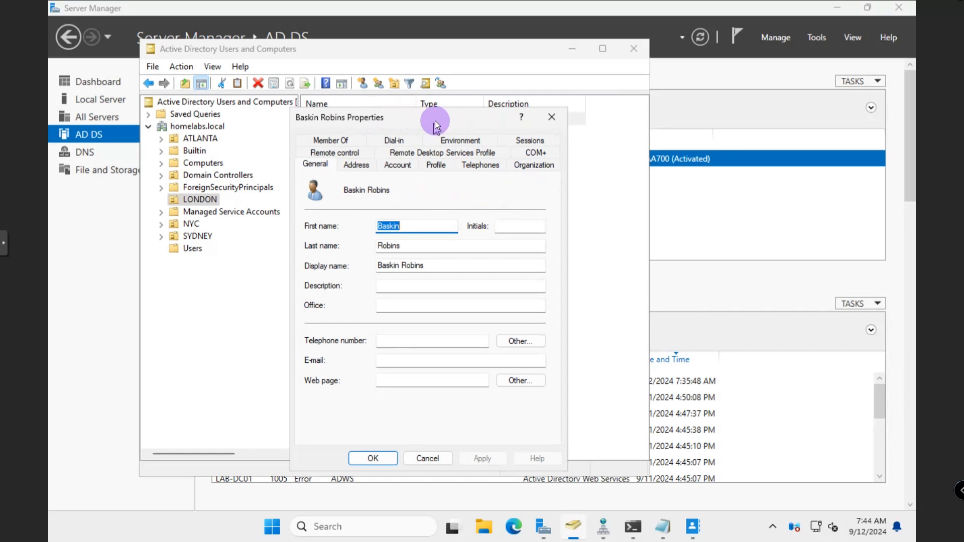
left_click_drag(444, 119, 452, 120)
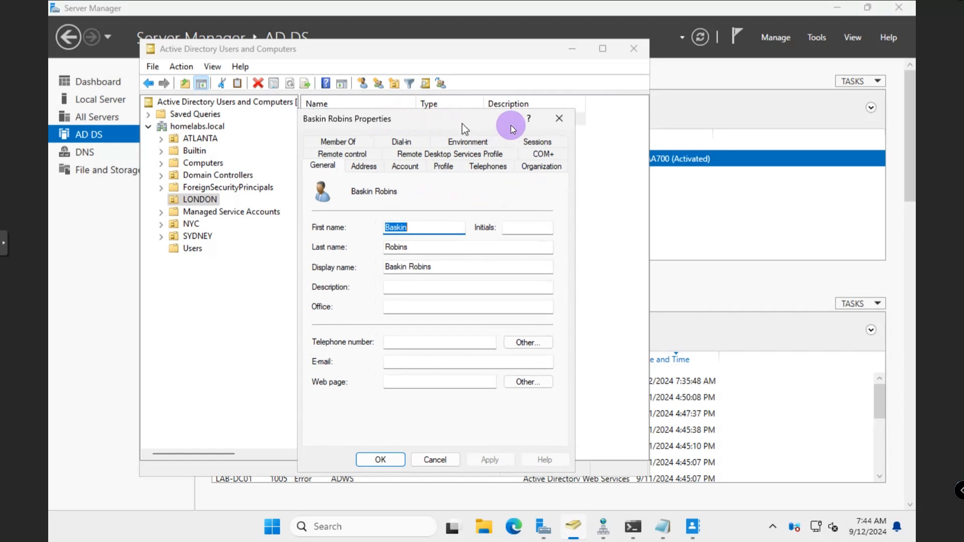
left_click(556, 122)
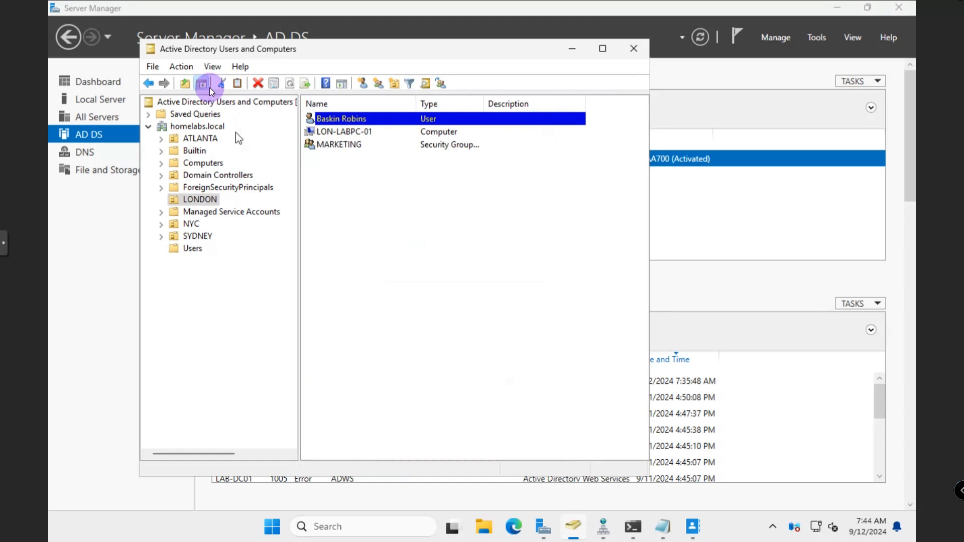
Turn on View > Advanced Features, browse NTDS Quotas and LostAndFound, then return to LONDON
left_click(185, 126)
left_click(213, 67)
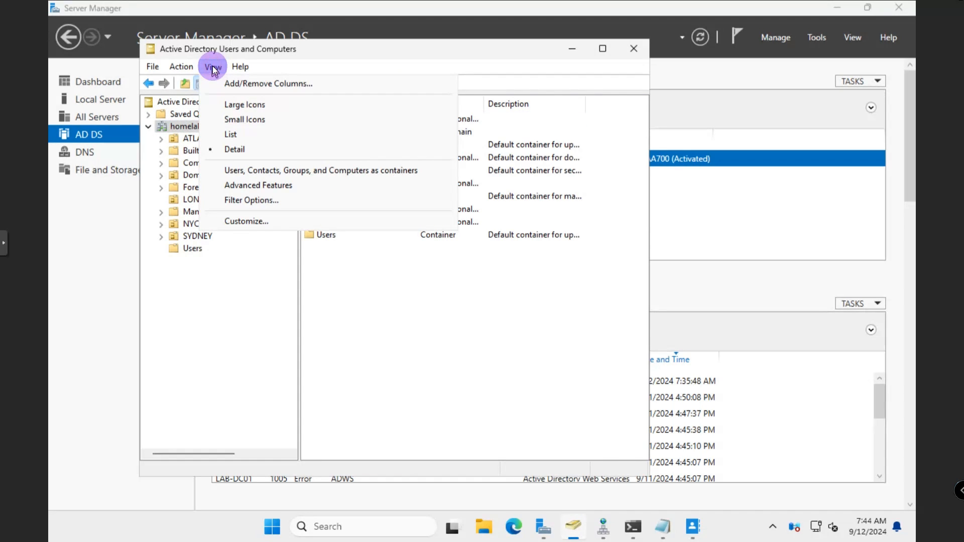
left_click(252, 190)
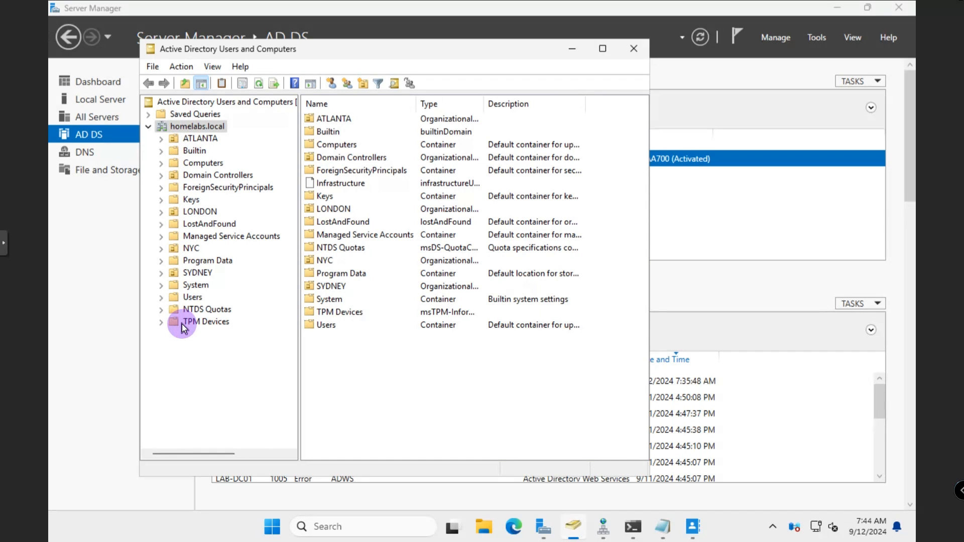
left_click(196, 311)
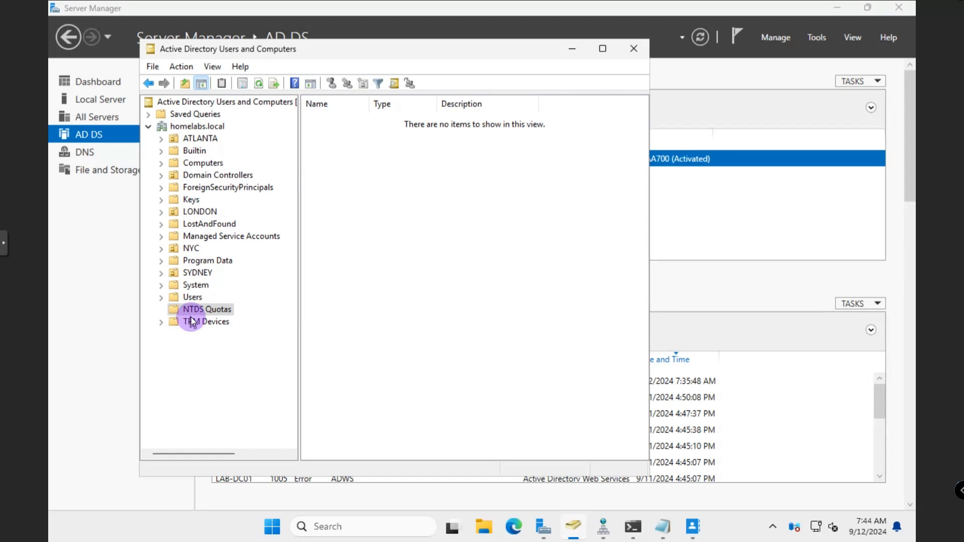
left_click(194, 226)
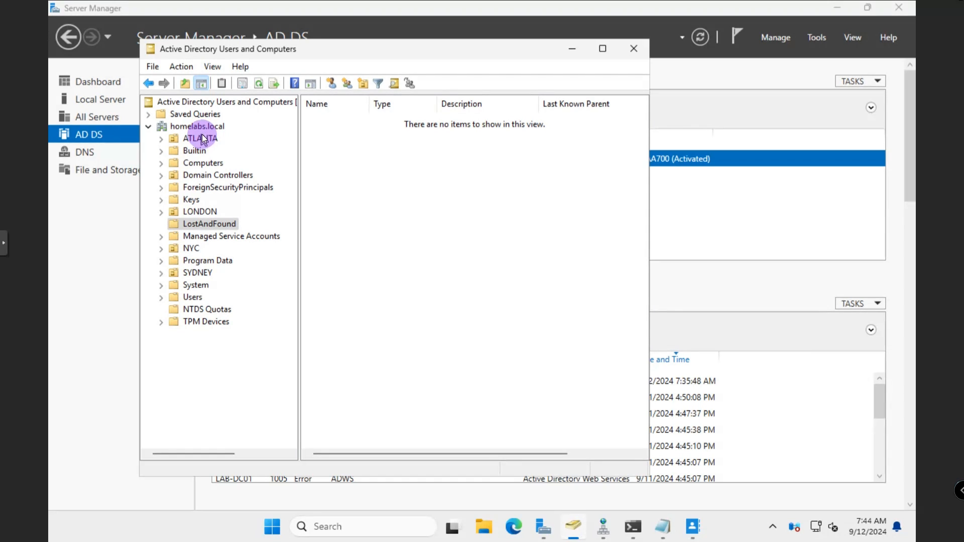
left_click(193, 211)
left_click(335, 118)
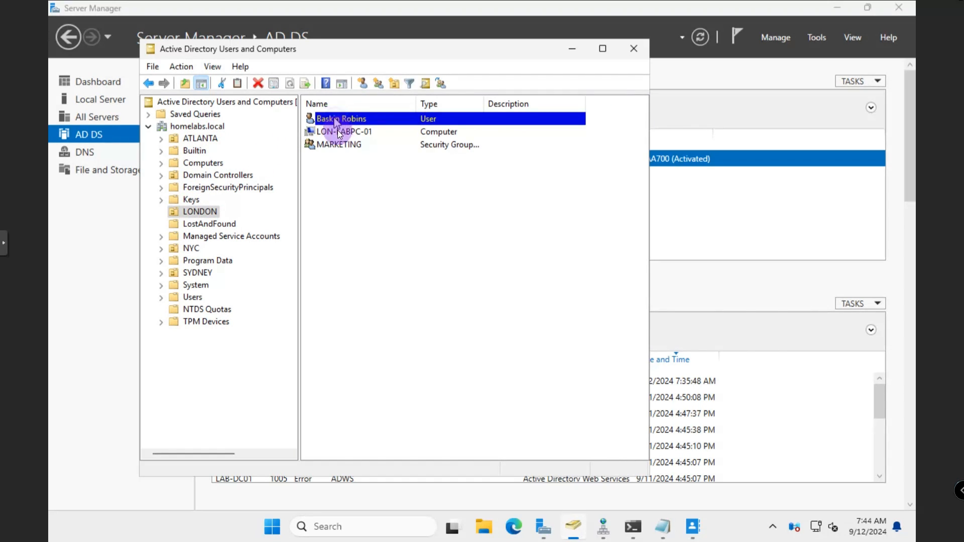
Open the restored user's properties and select its canonical name path on the Object tab
right_click(335, 122)
left_click(375, 321)
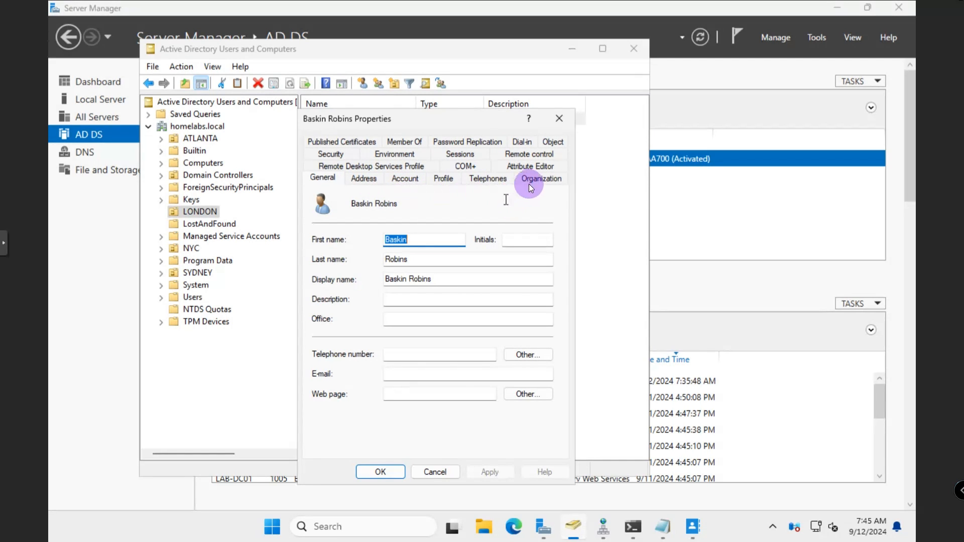
left_click(549, 143)
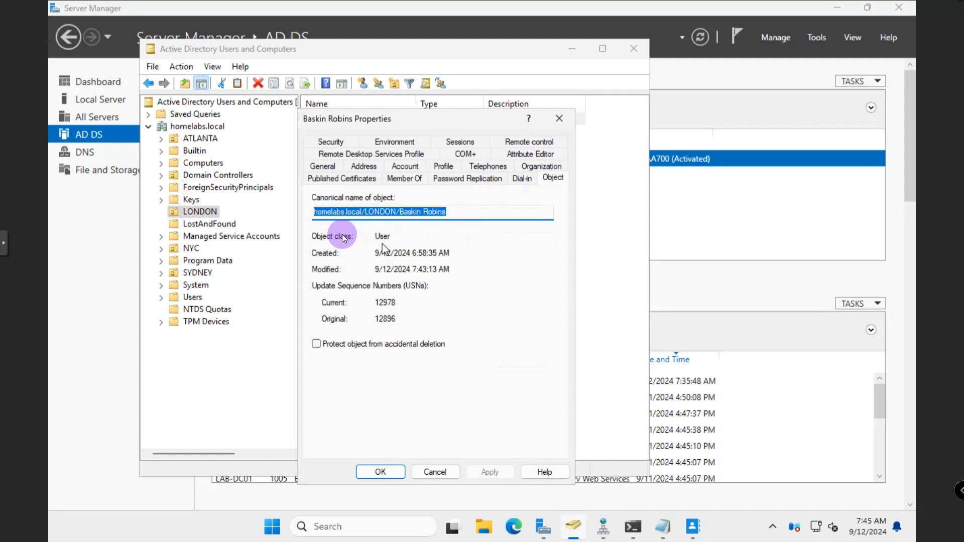
left_click(369, 213)
left_click_drag(450, 212, 296, 214)
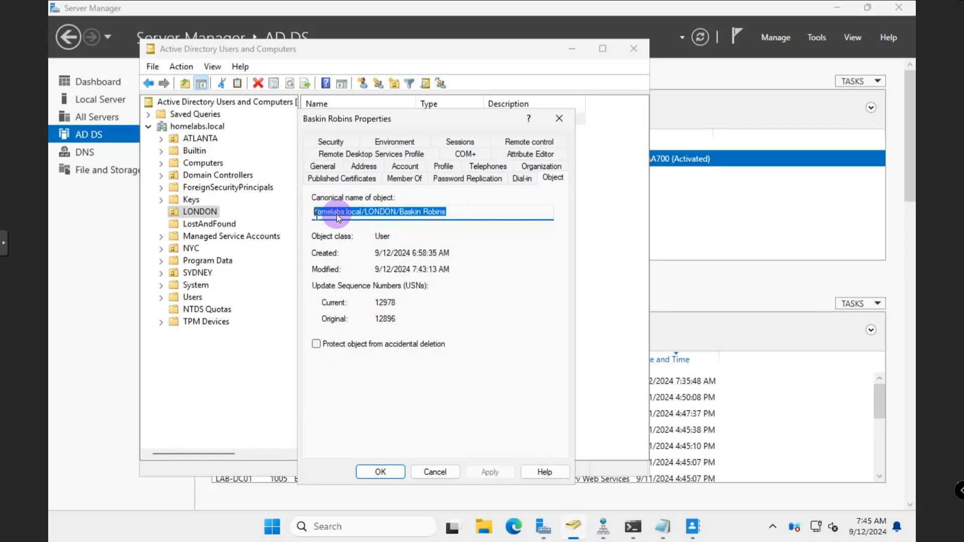
left_click(369, 213)
left_click_drag(448, 213, 296, 212)
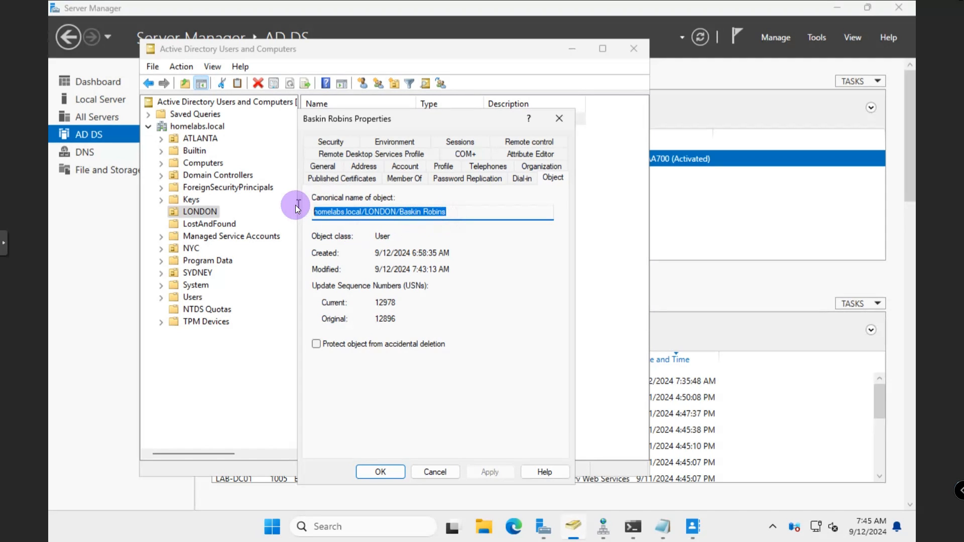
In the Attribute Editor, view the distinguishedName value and close it unchanged
left_click(525, 154)
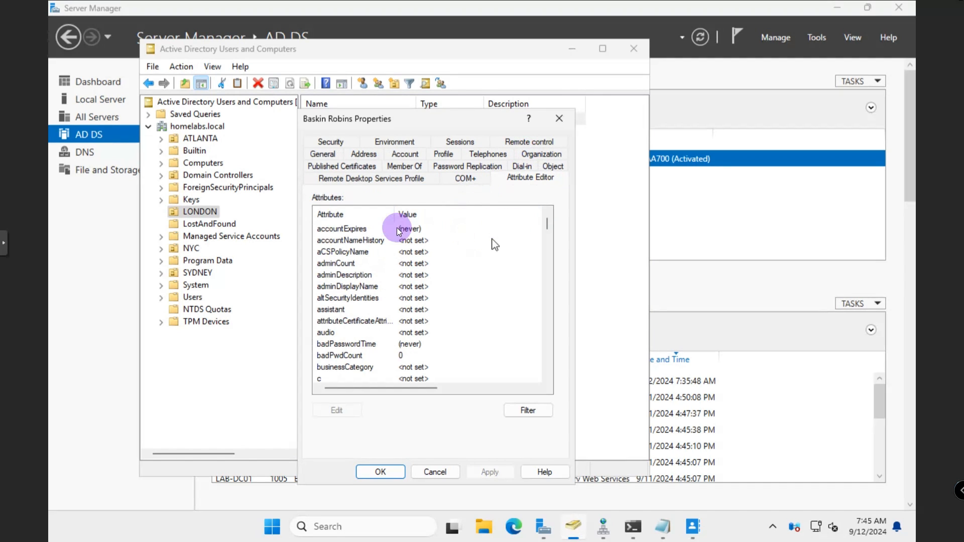
left_click_drag(397, 214, 406, 217)
scroll(343, 278, "down", 10)
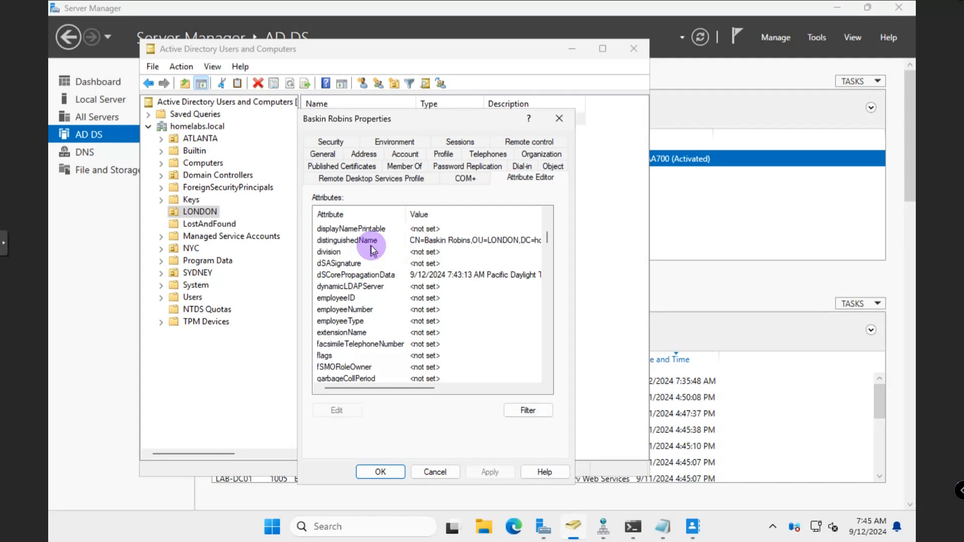
left_click(374, 243)
double_click(372, 240)
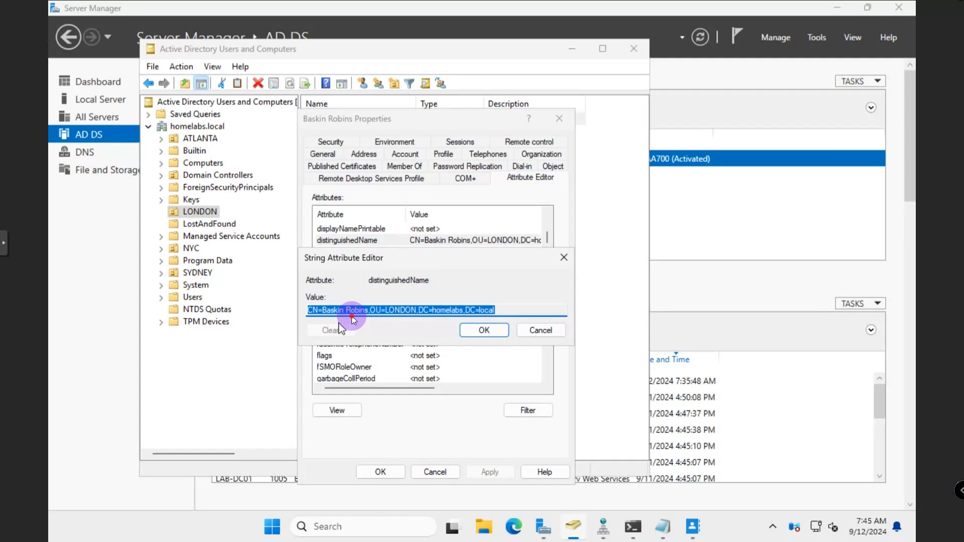
left_click(493, 309)
left_click_drag(486, 310, 309, 310)
left_click(535, 331)
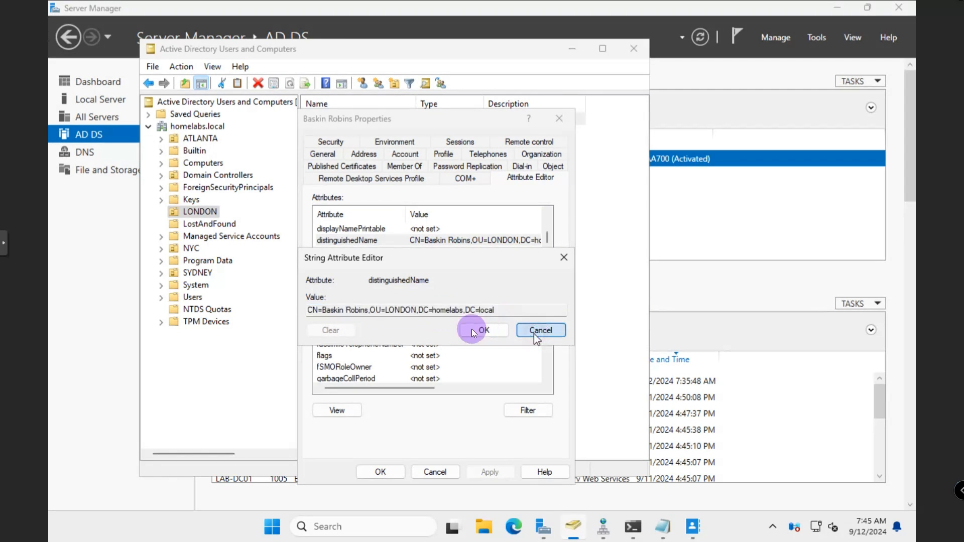
Find lastKnownParent (OU=LONDON,DC=homelabs,DC=local) and check the Filter options without changes
scroll(372, 289, "down", 2)
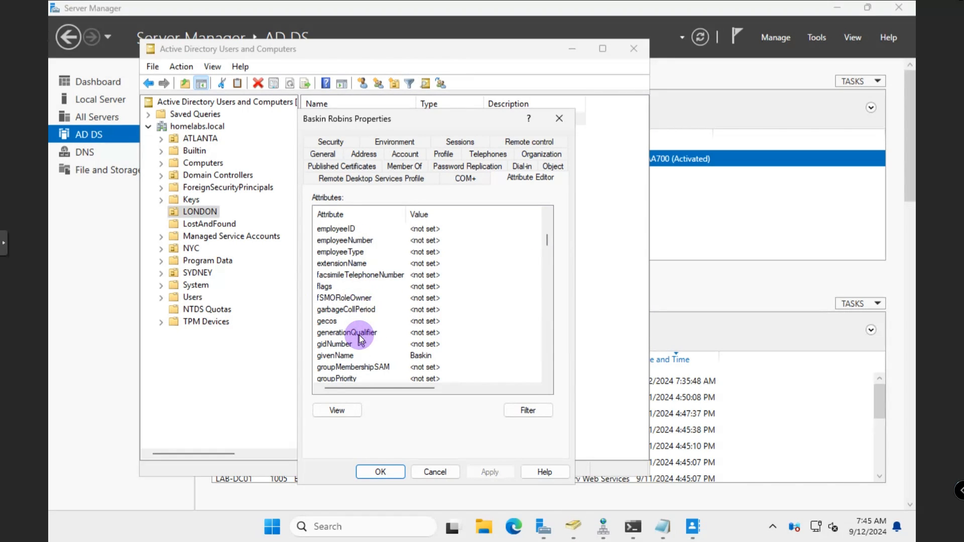
scroll(377, 343, "down", 3)
scroll(392, 347, "down", 5)
scroll(391, 301, "down", 1)
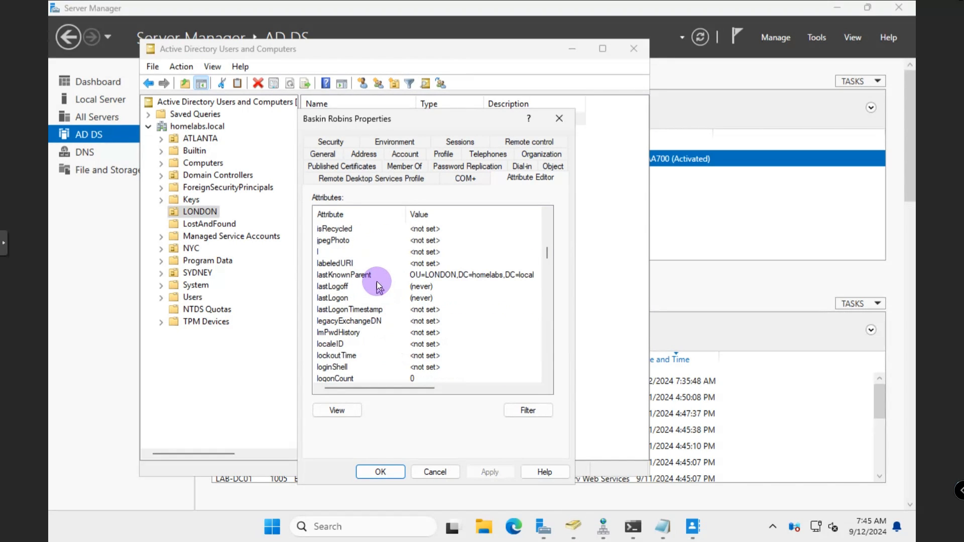
left_click(381, 280)
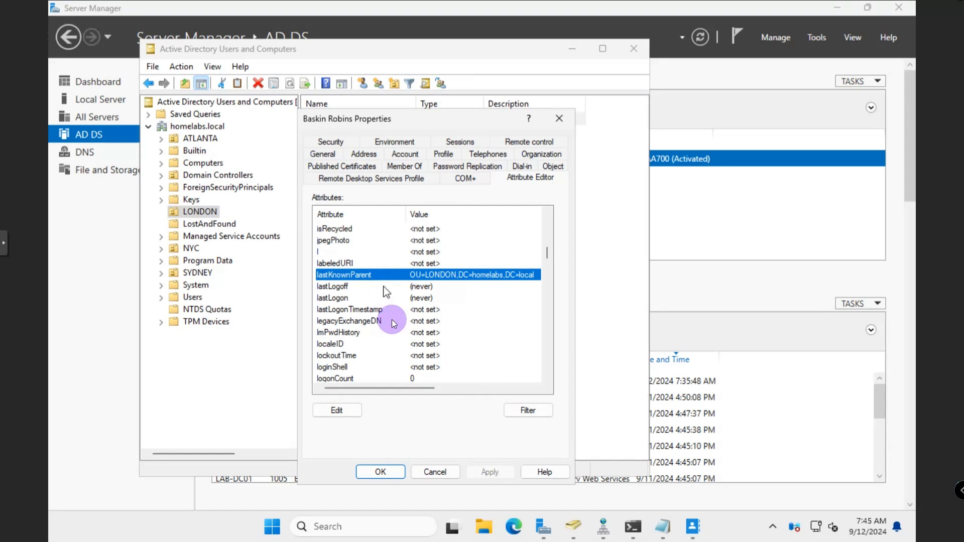
left_click(521, 409)
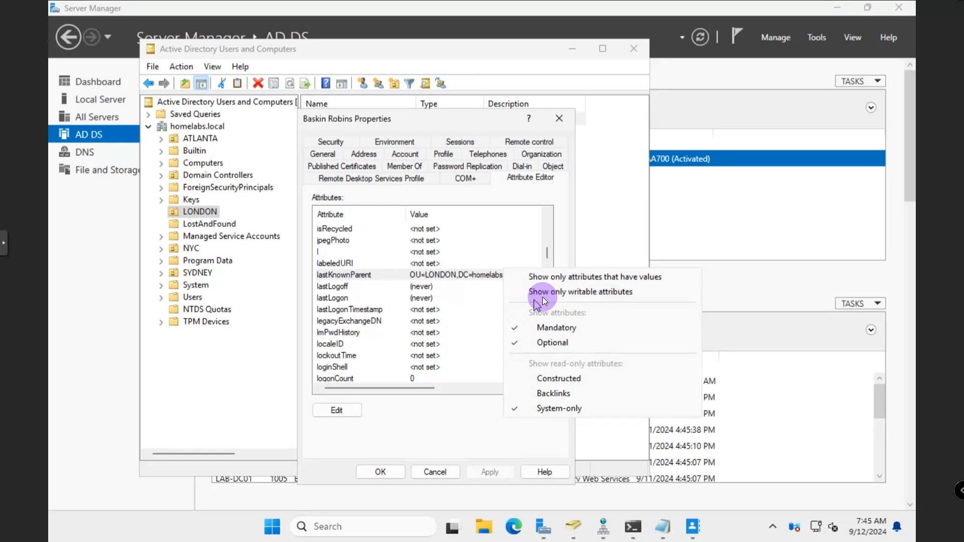
left_click(444, 423)
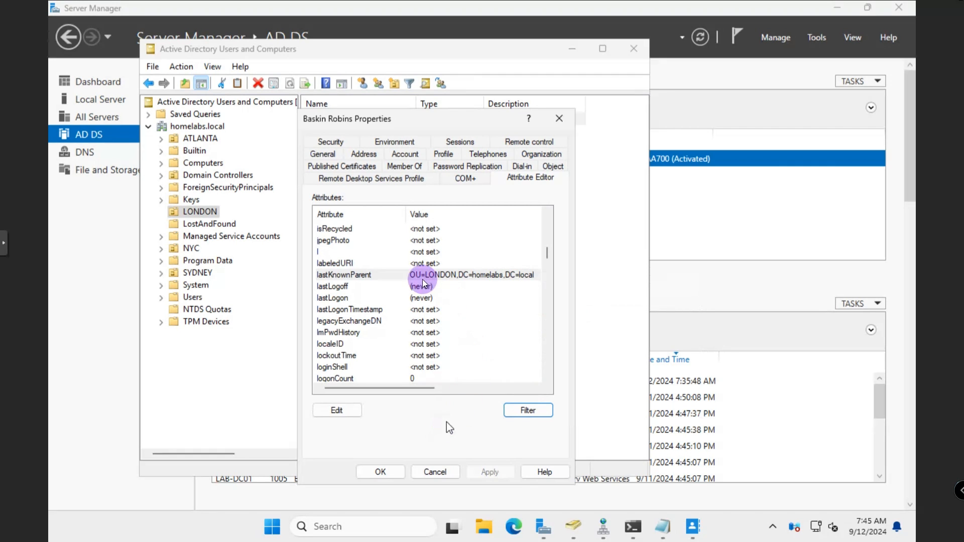
scroll(412, 327, "down", 6)
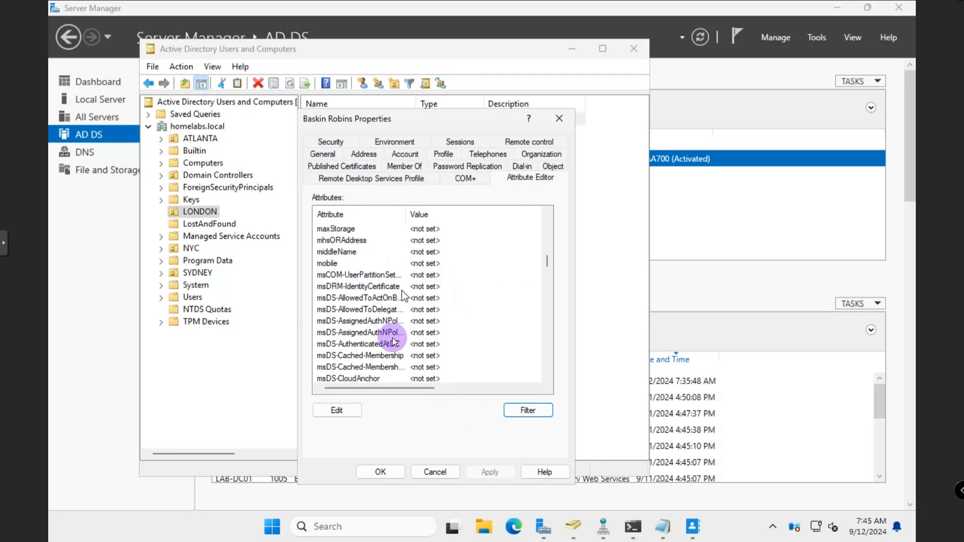
scroll(386, 336, "down", 10)
scroll(383, 338, "down", 8)
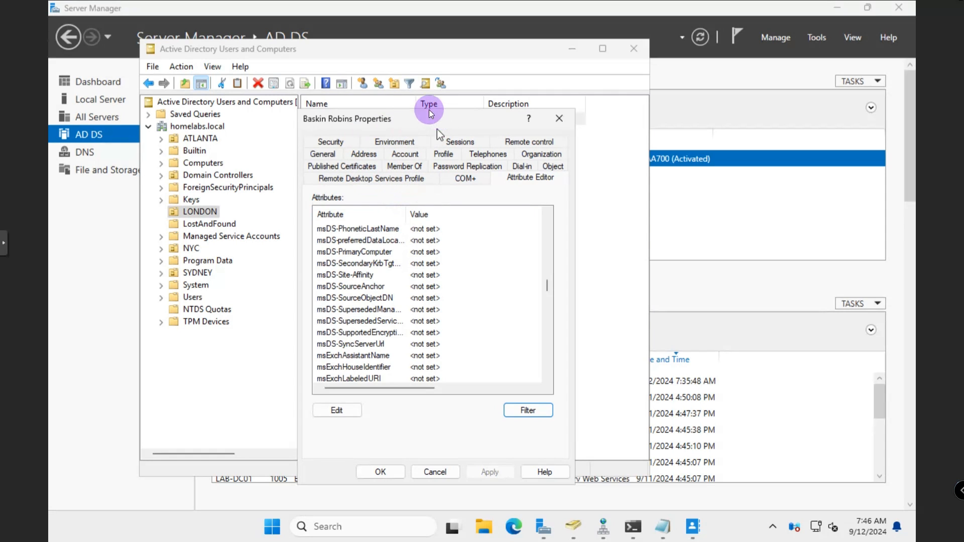
Close the user's properties, view and close LON-LABPC-01's properties, then select MARKETING
left_click(552, 124)
left_click(353, 136)
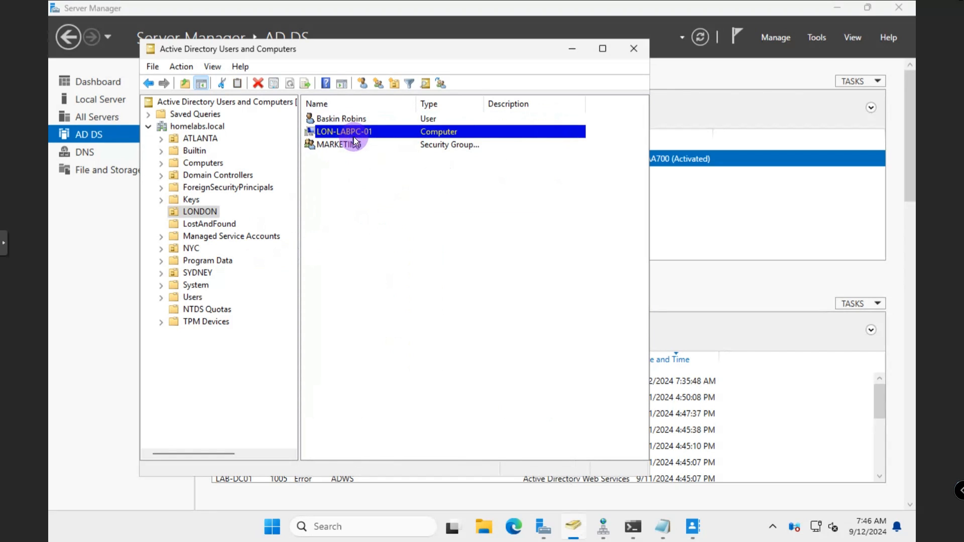
right_click(354, 135)
left_click(409, 300)
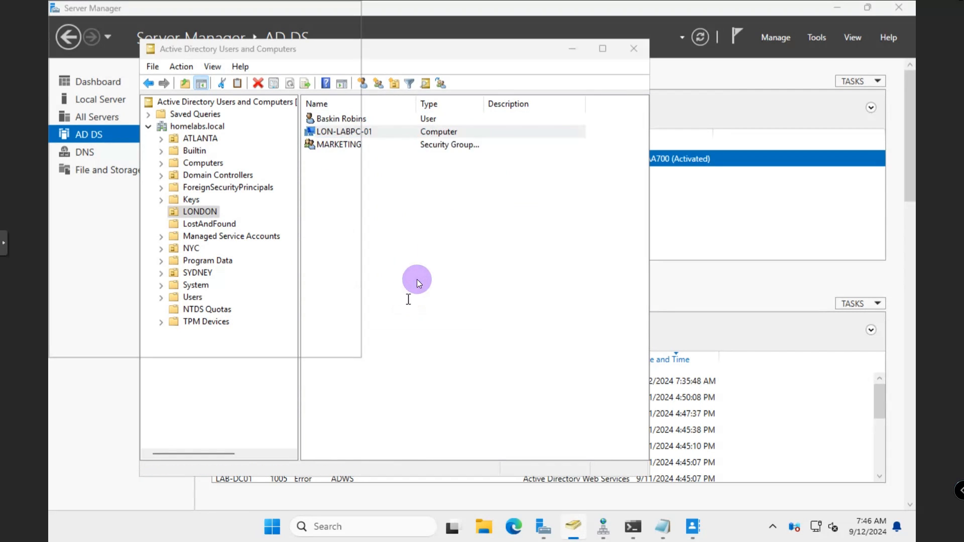
left_click_drag(387, 117, 432, 124)
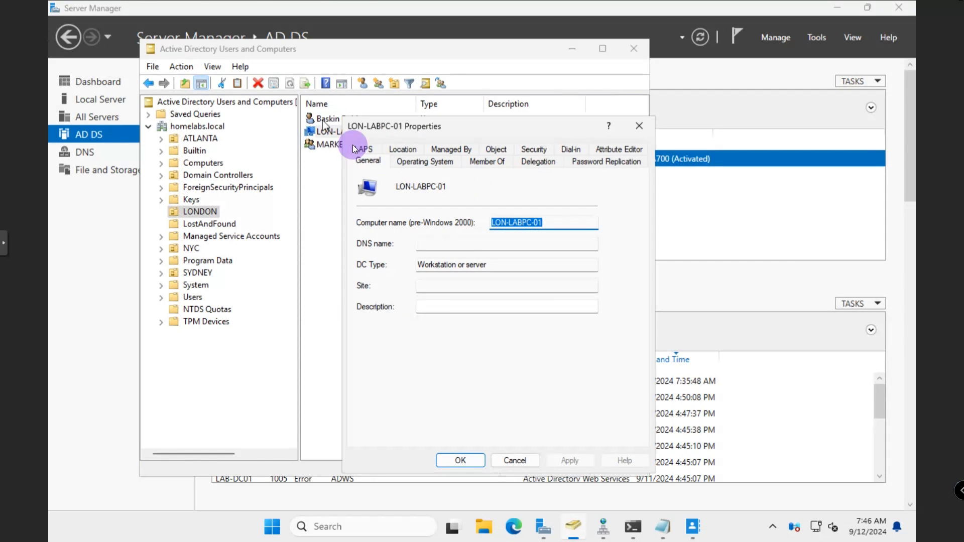
left_click(630, 130)
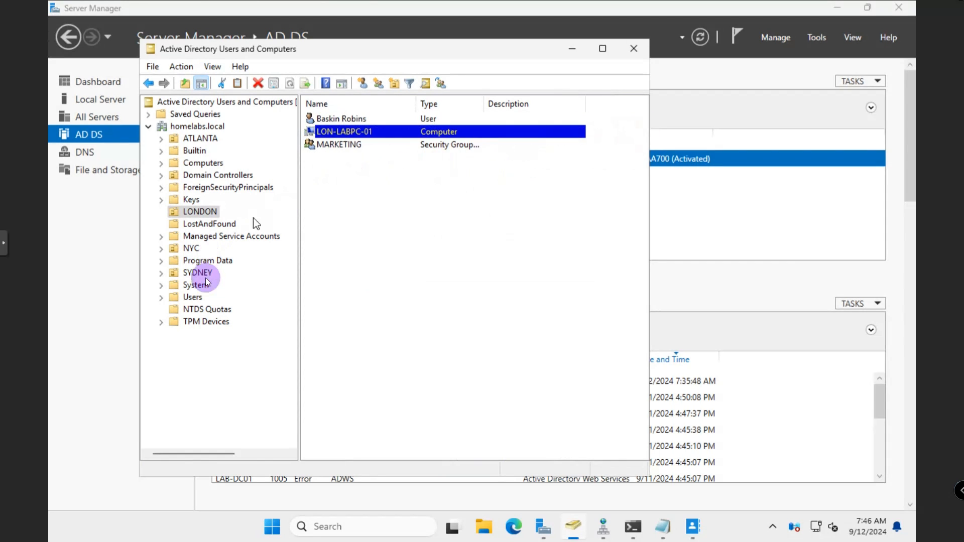
left_click(335, 145)
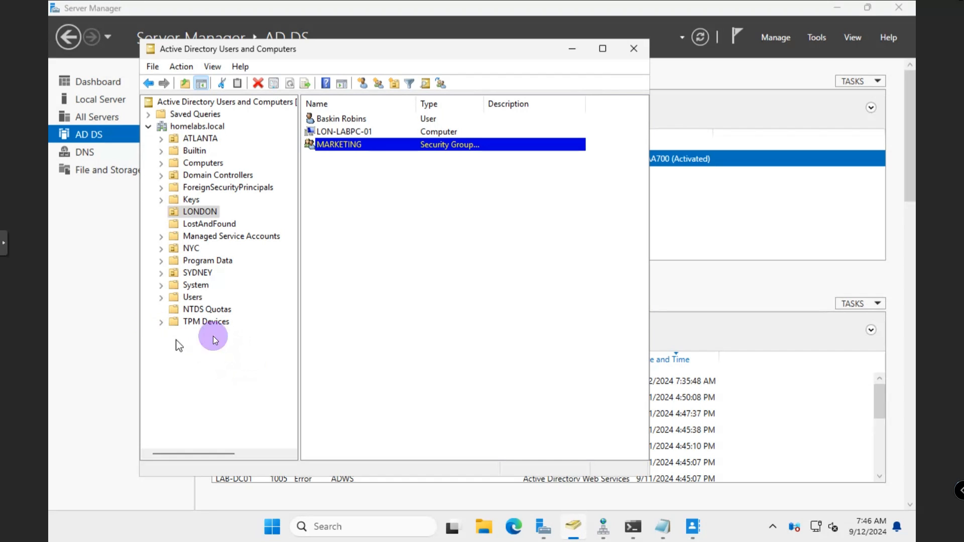
Open the Sharing properties of NETSHARE on Local Disk (C:) and select its network path
left_click(483, 526)
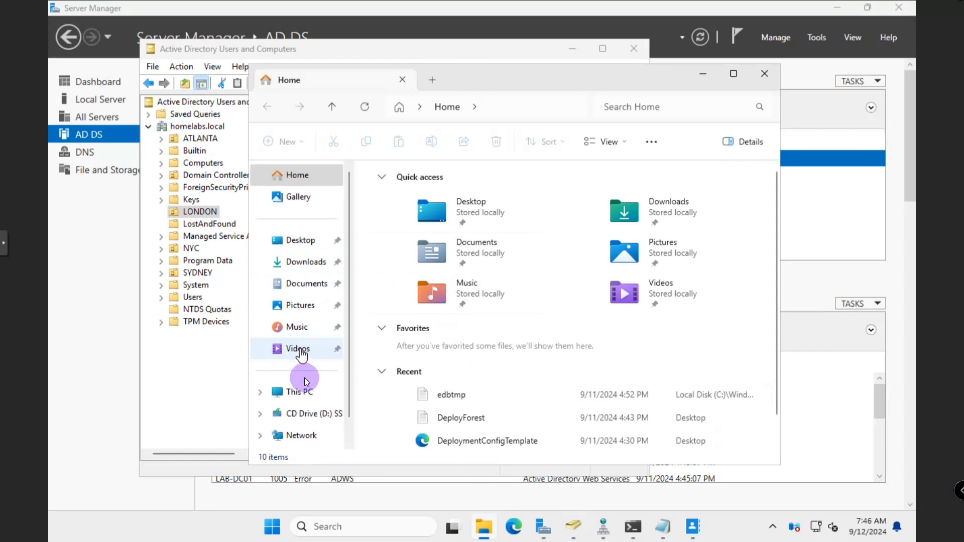
left_click(301, 393)
double_click(417, 216)
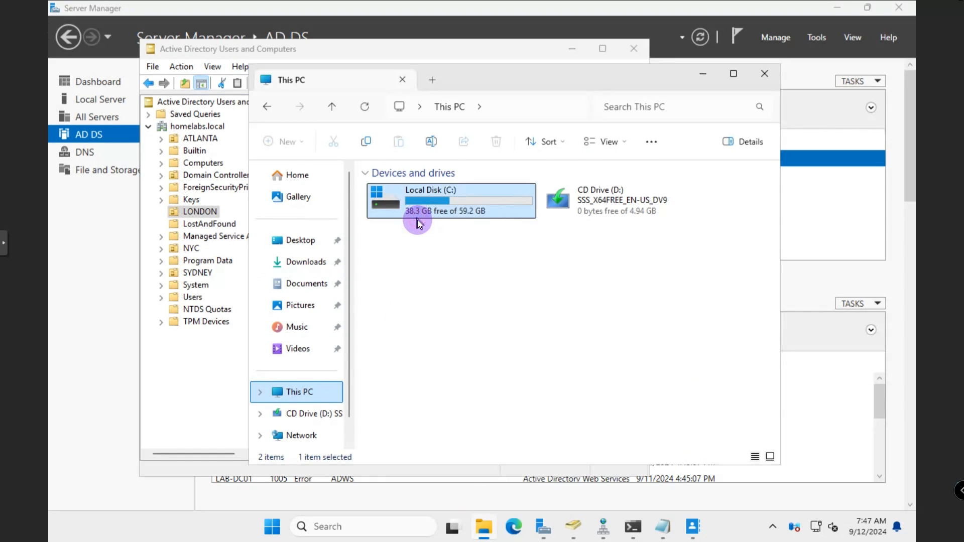
left_click(410, 195)
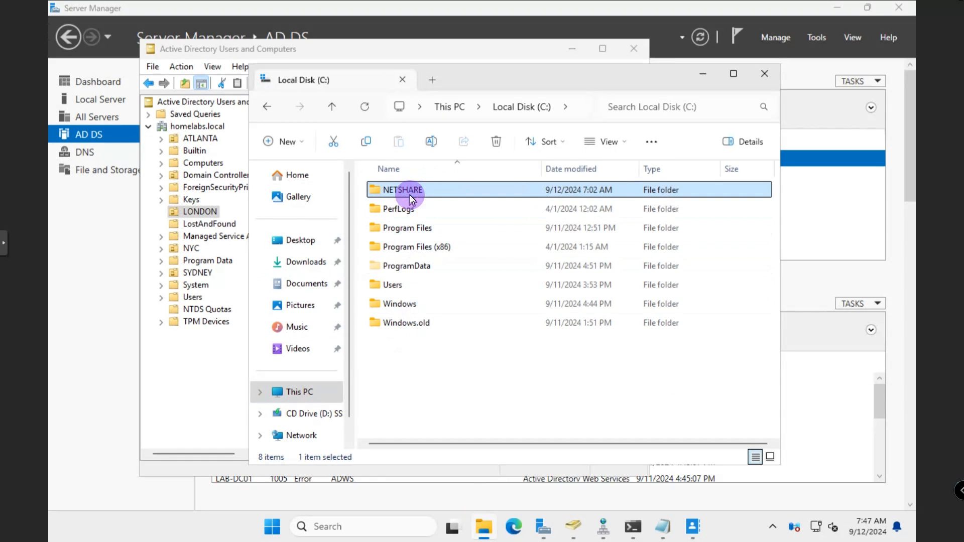
right_click(410, 193)
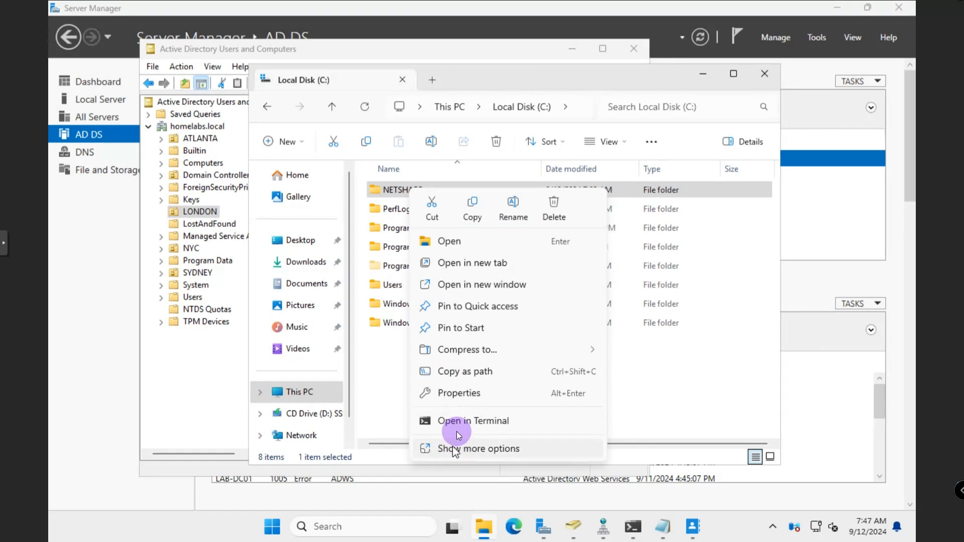
left_click(459, 394)
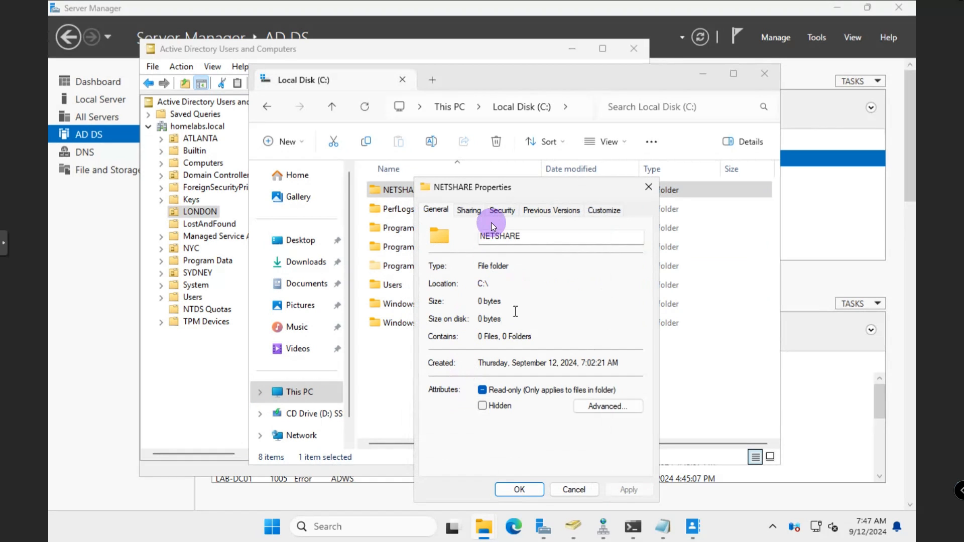
left_click(469, 210)
left_click_drag(503, 284, 446, 286)
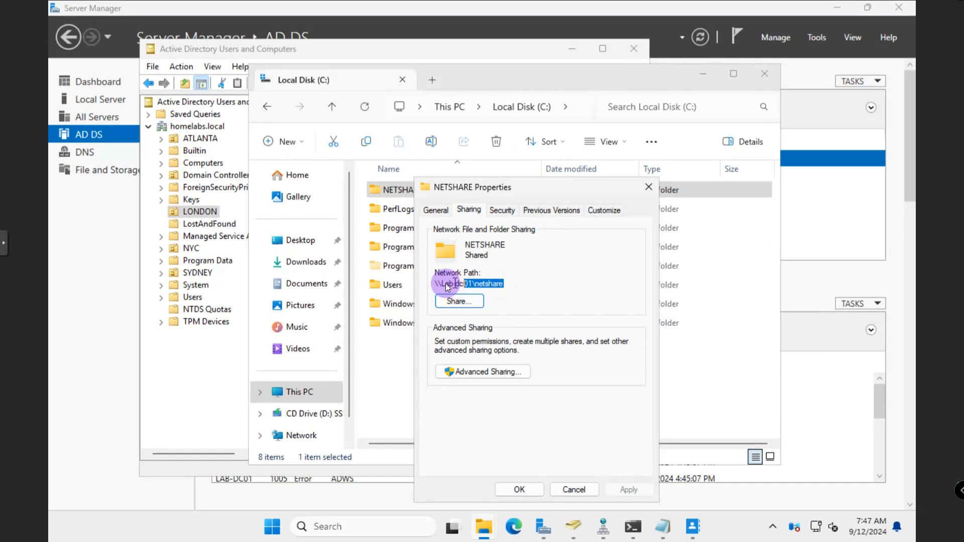
Copy the \\Lab-dc01\netshare path from the notes, then hide Notepad and File Explorer
left_click(661, 525)
left_click_drag(243, 194, 133, 190)
right_click(146, 191)
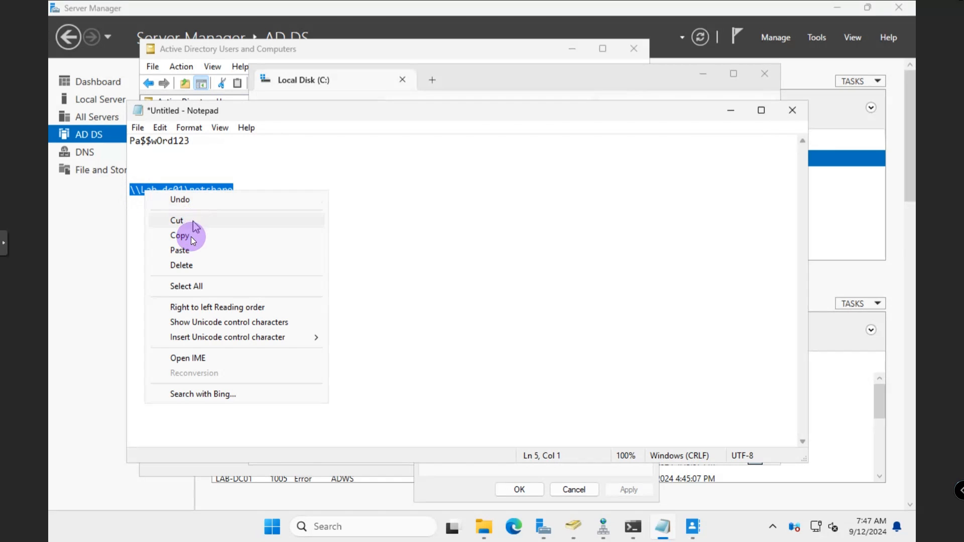
left_click(187, 238)
left_click(732, 110)
left_click(701, 75)
Start a new Shared Folder object in homelabs.local and paste \\Lab-dc01\netshare as its path
left_click(646, 189)
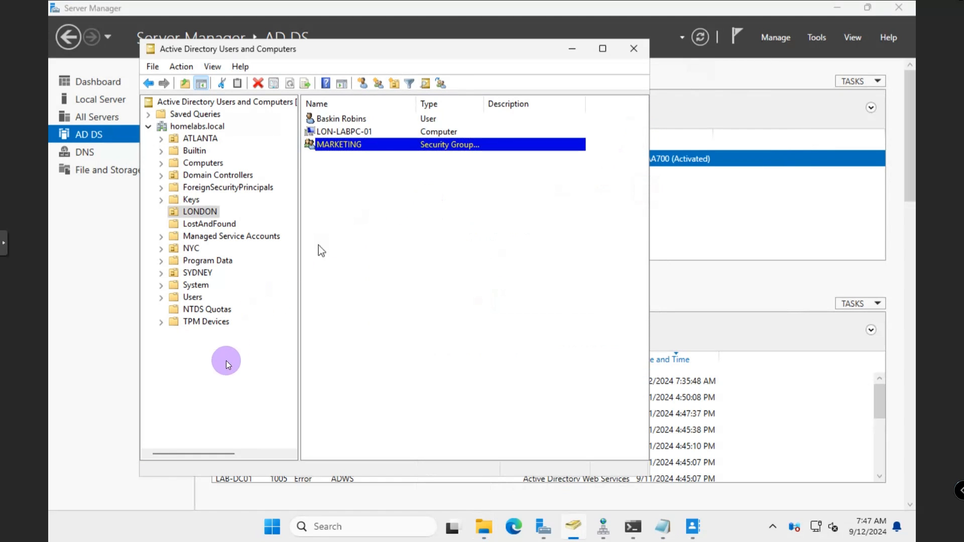
right_click(194, 130)
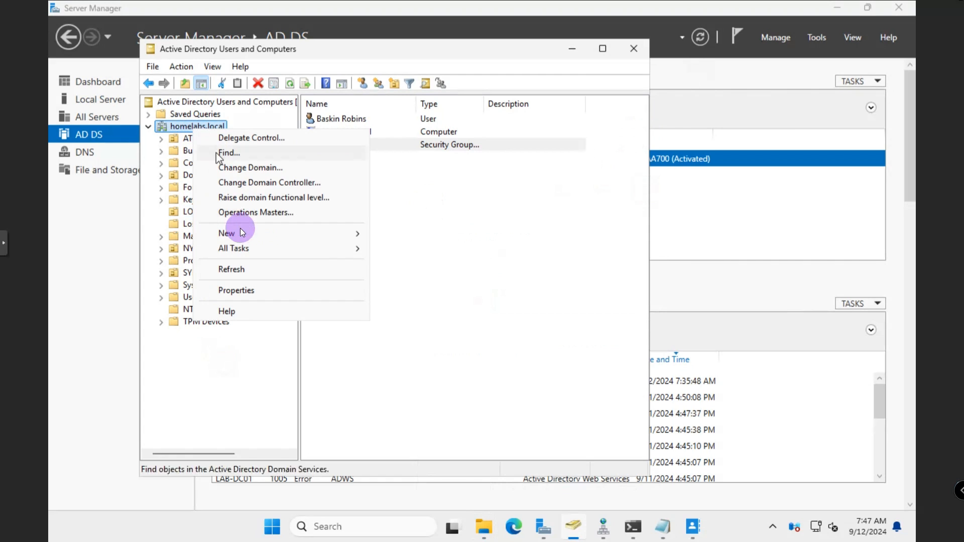
mouse_move(242, 233)
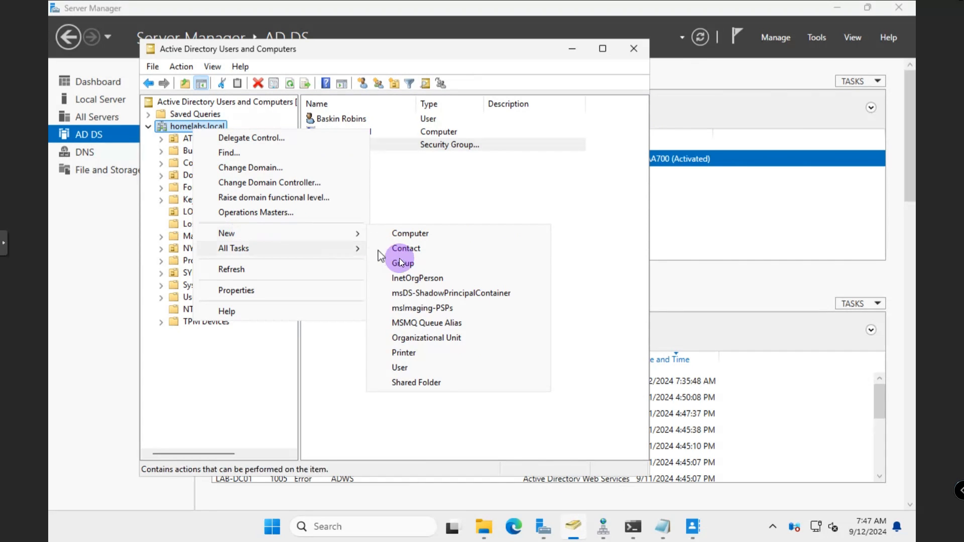
left_click(416, 382)
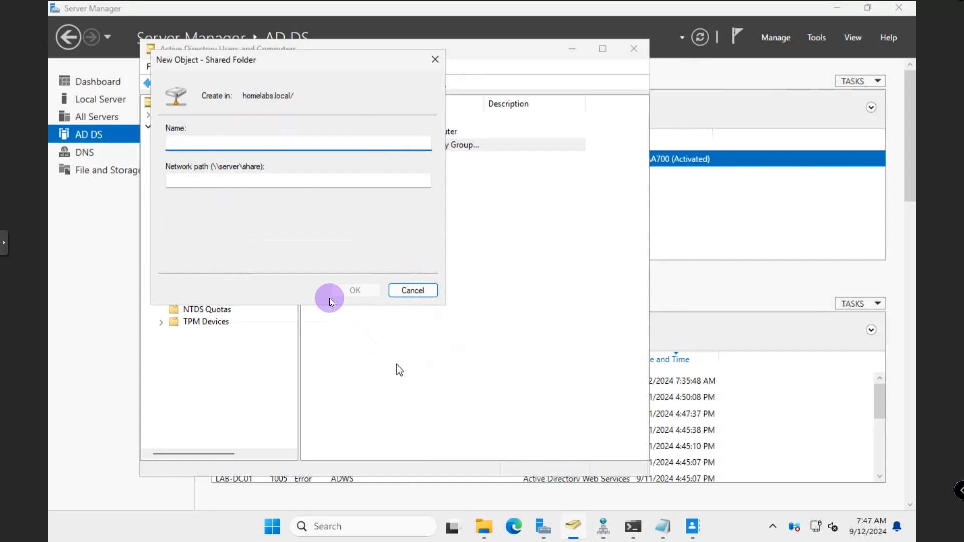
left_click(240, 182)
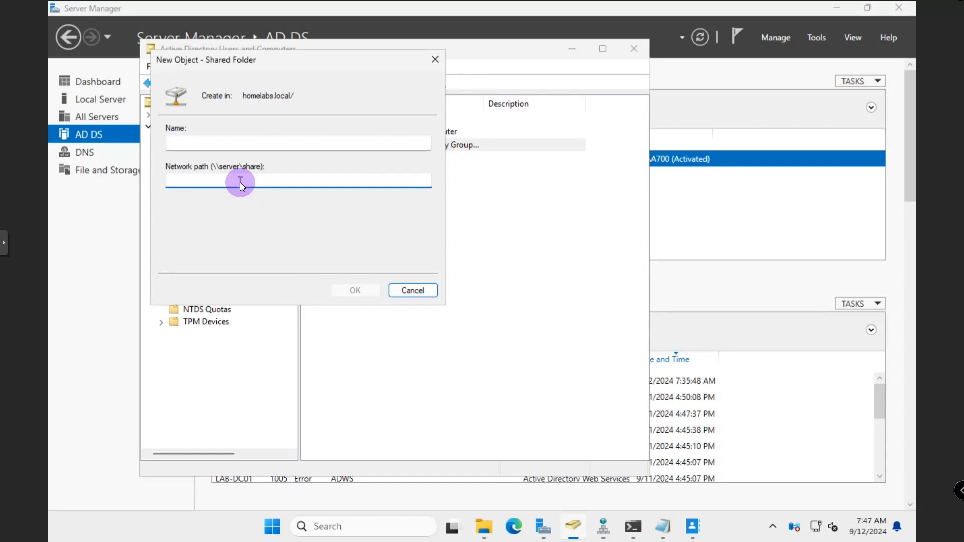
key("ctrl+v")
Name the shared folder object NETSHARE and create it
left_click(255, 150)
type("NETSHACE")
key("BackSpace")
key("BackSpace")
type("RE")
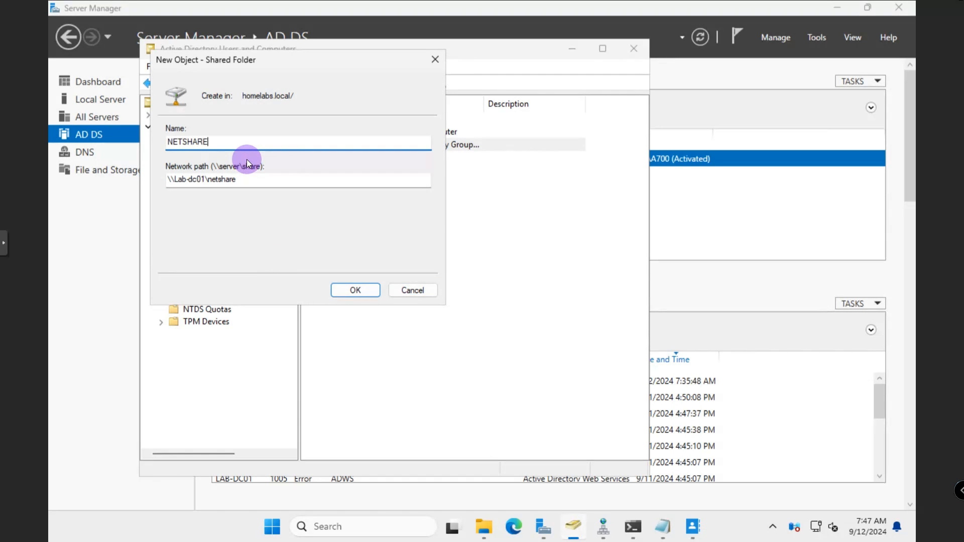
left_click_drag(271, 59, 359, 311)
left_click(440, 393)
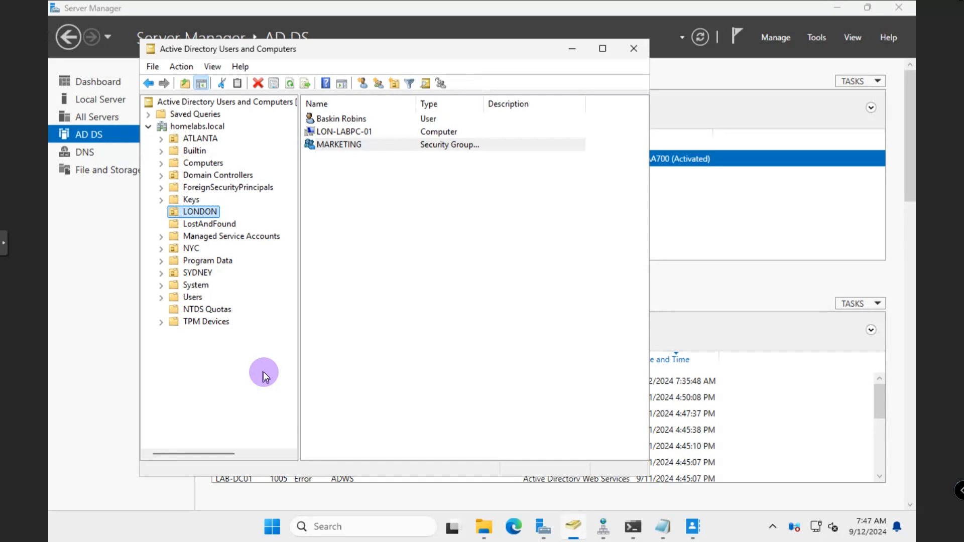
left_click(196, 126)
left_click(259, 84)
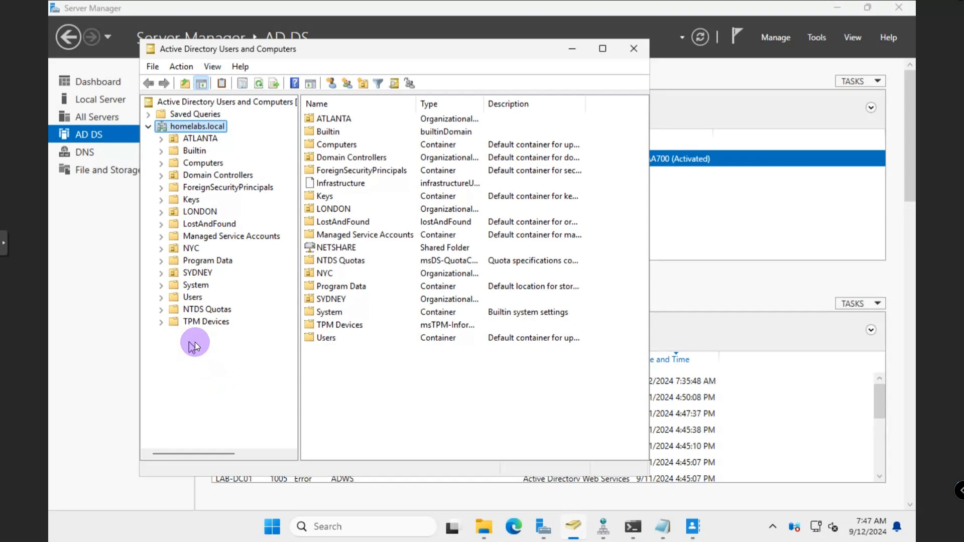
right_click(354, 239)
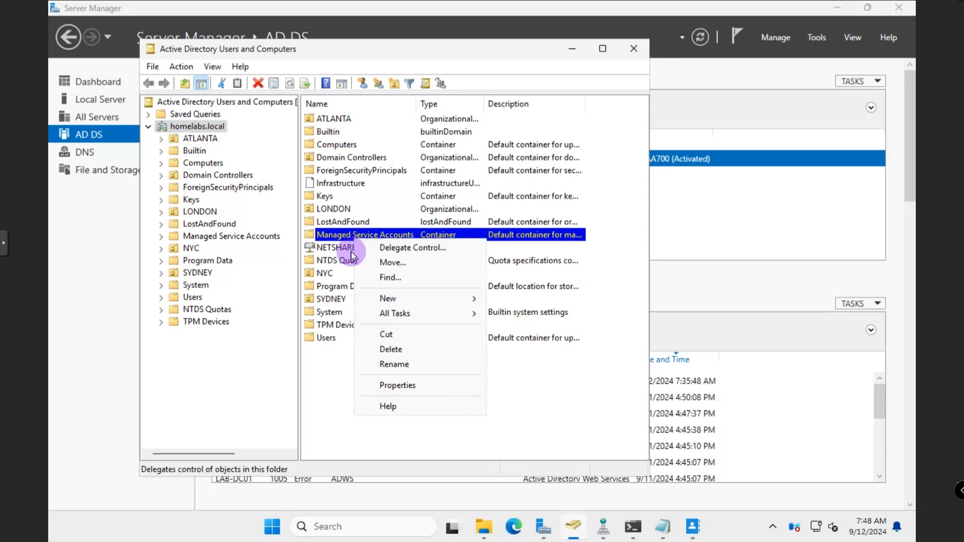
left_click(351, 251)
right_click(350, 251)
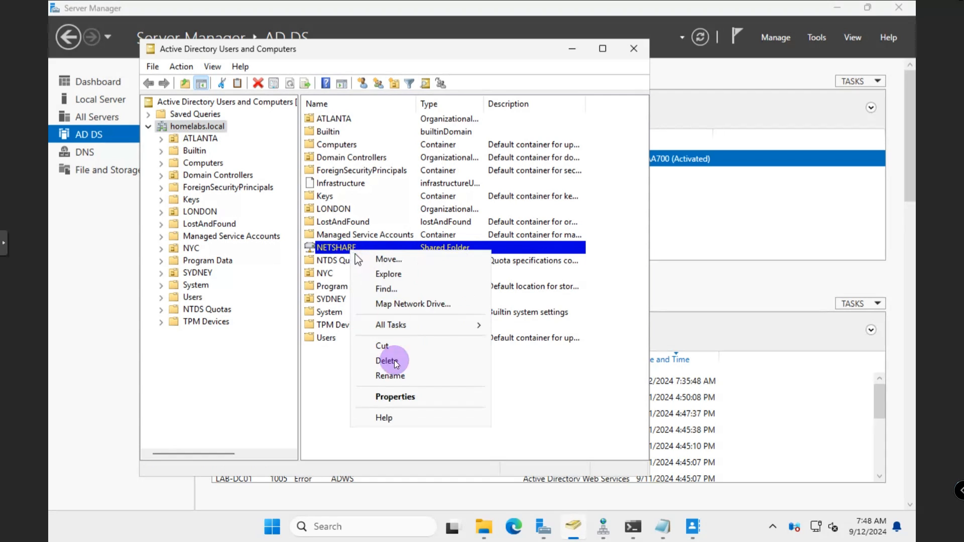
left_click(391, 398)
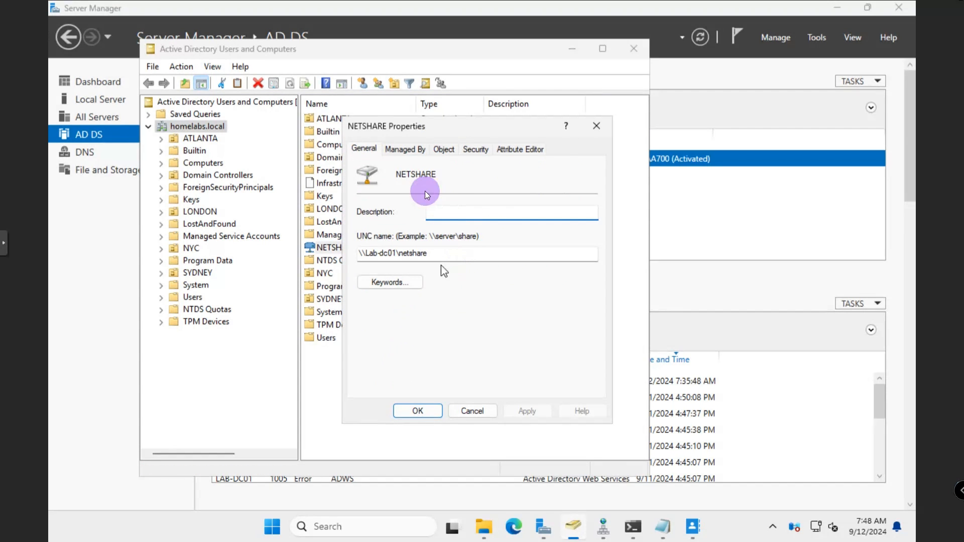
left_click(443, 149)
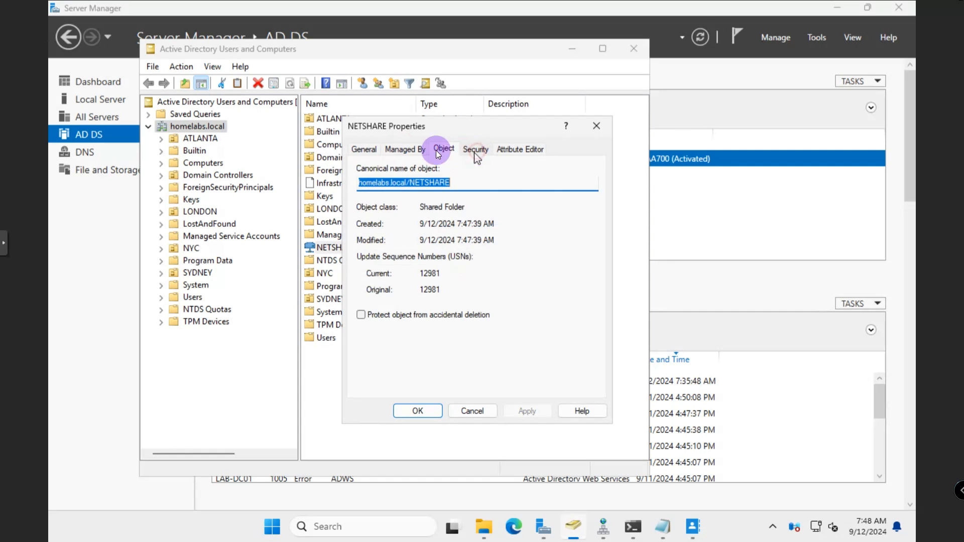
left_click(476, 149)
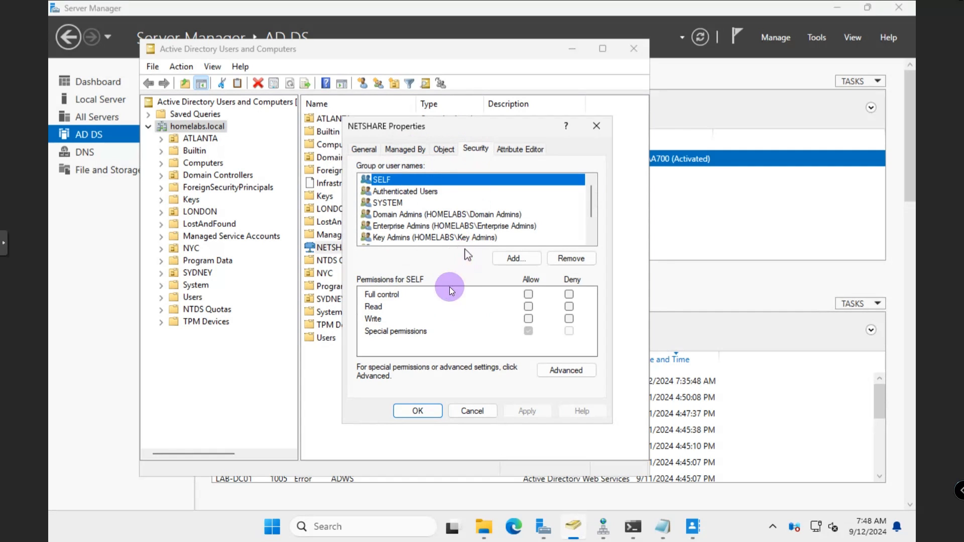
left_click(404, 148)
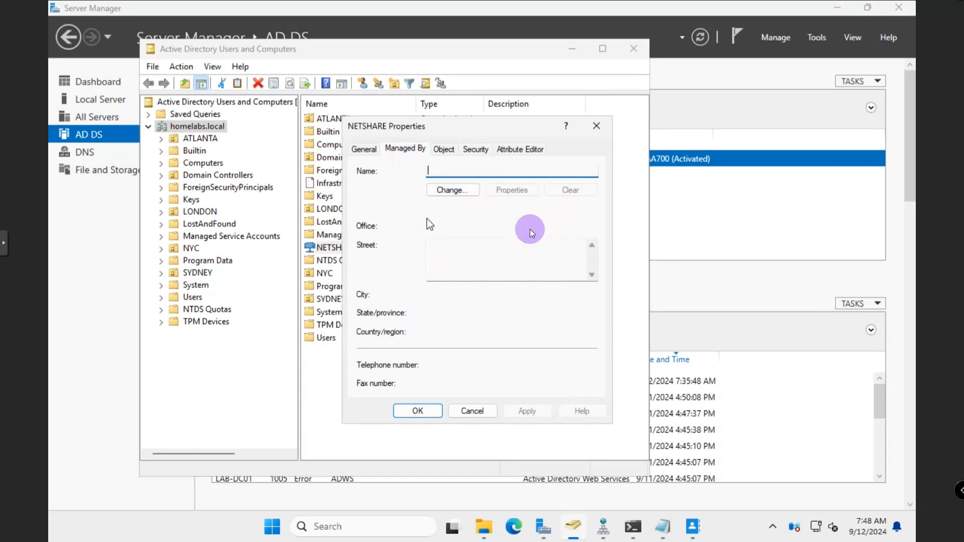
left_click(543, 150)
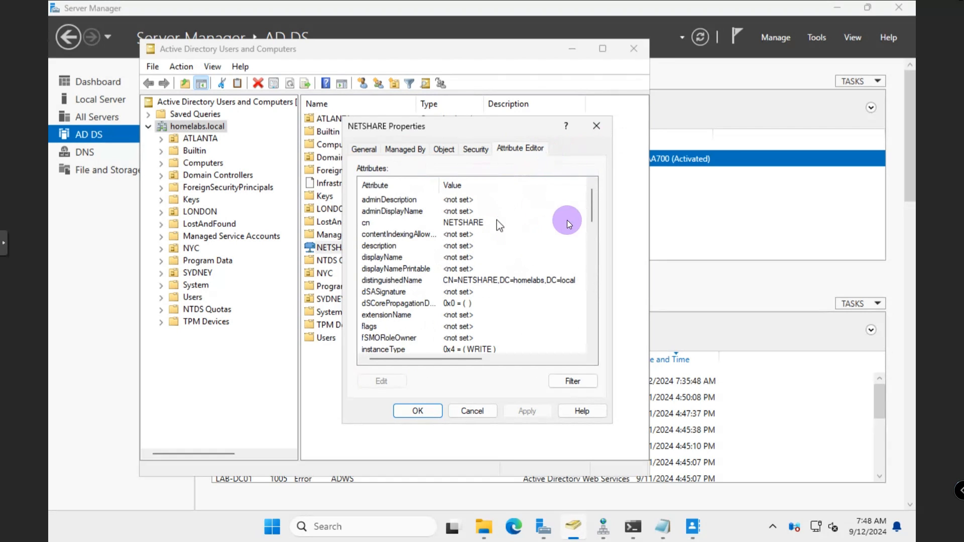
left_click(595, 128)
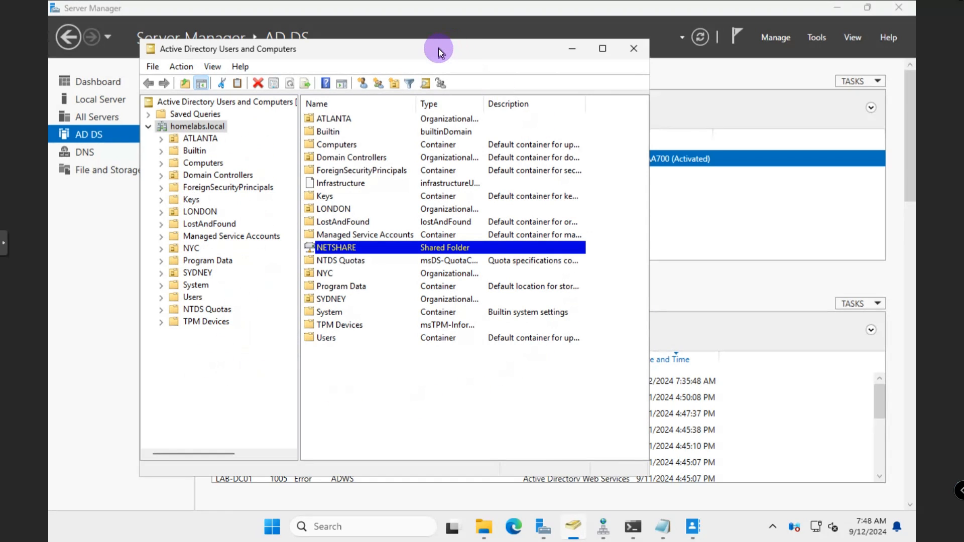
Try deleting the SYDNEY OU and acknowledge the insufficient-privileges error that blocks it
left_click_drag(493, 55, 567, 65)
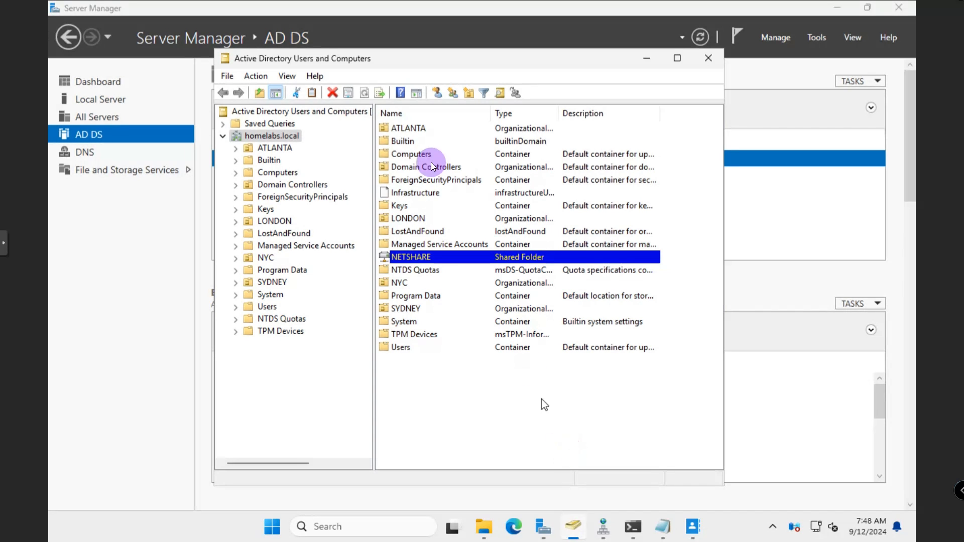
right_click(270, 135)
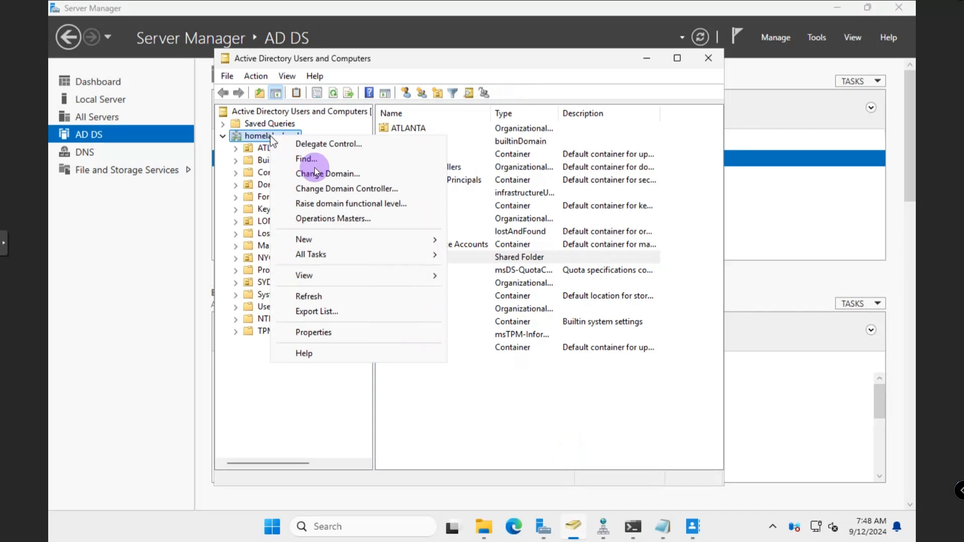
left_click(250, 383)
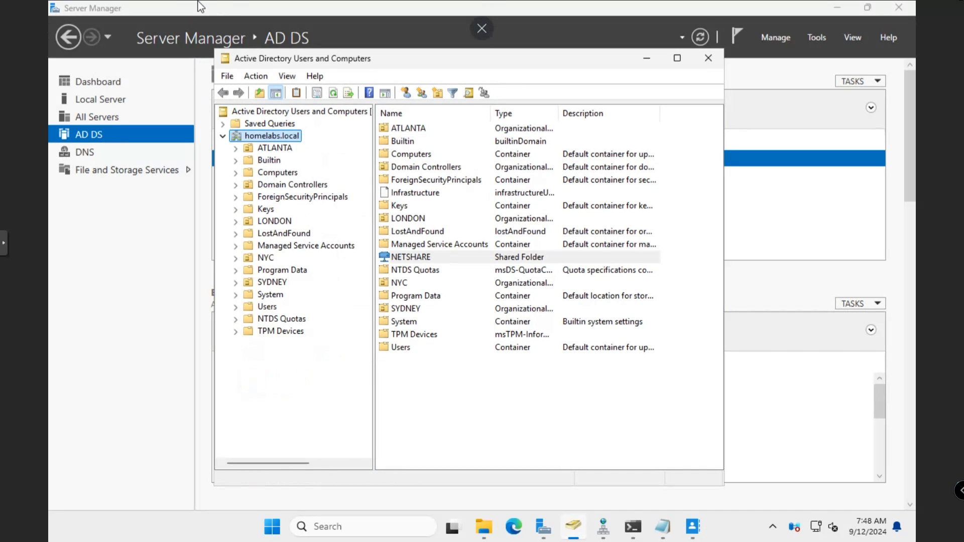
left_click(263, 284)
right_click(264, 284)
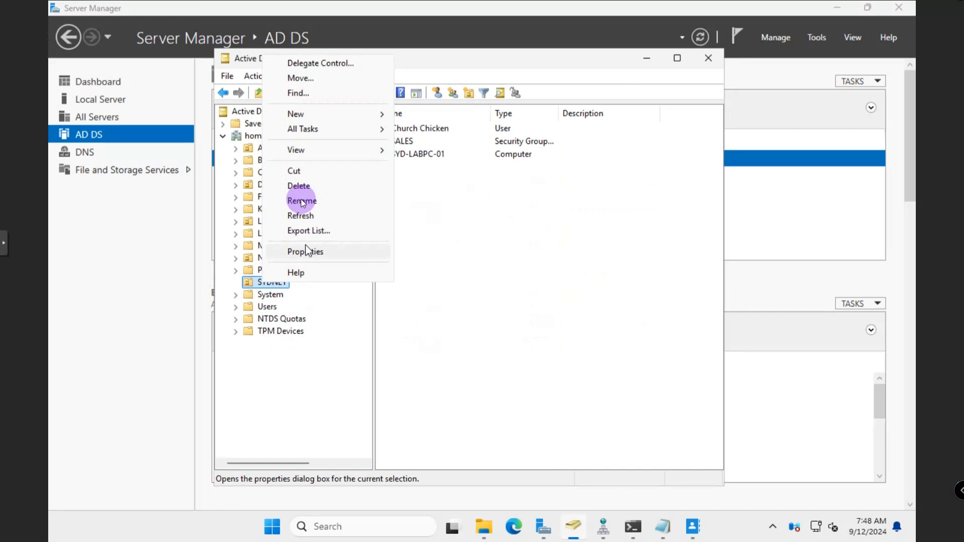
left_click(298, 186)
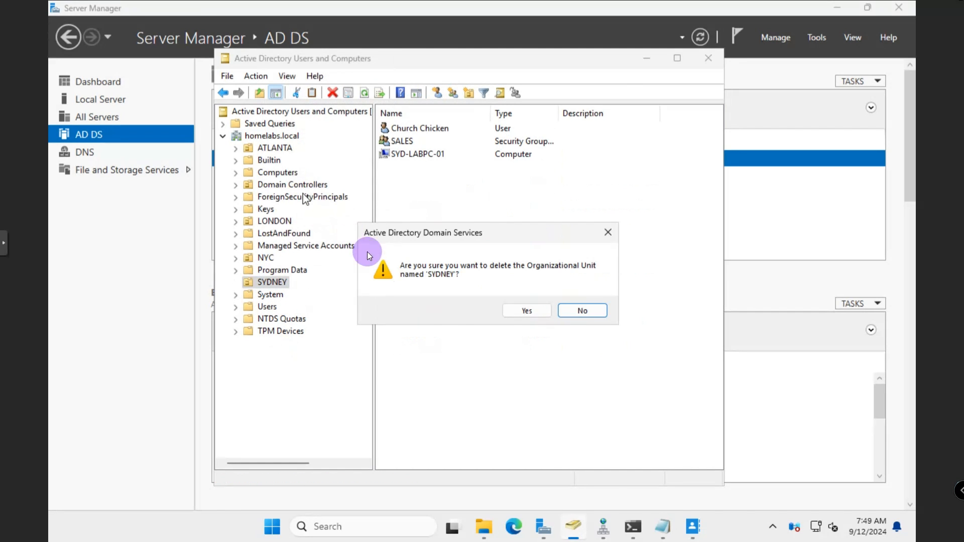
left_click(516, 312)
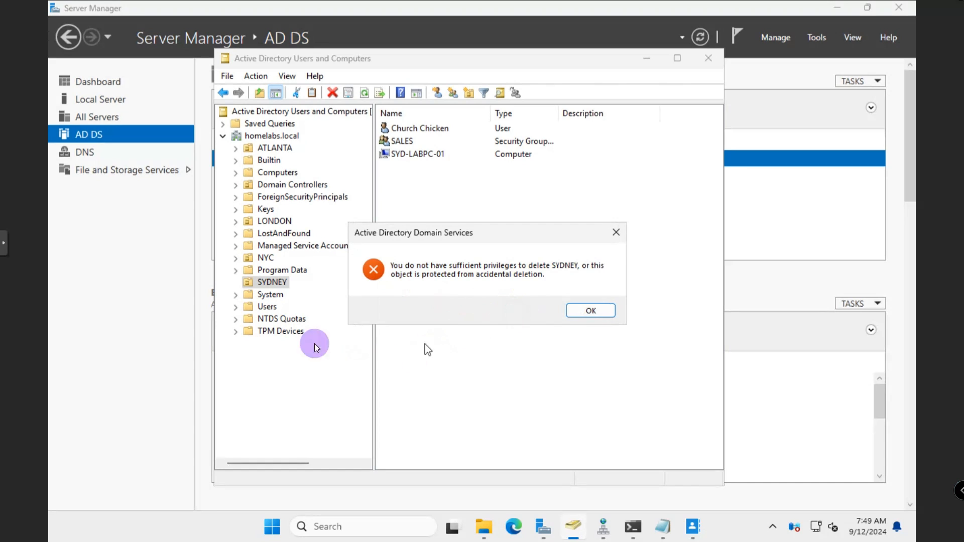
left_click(579, 311)
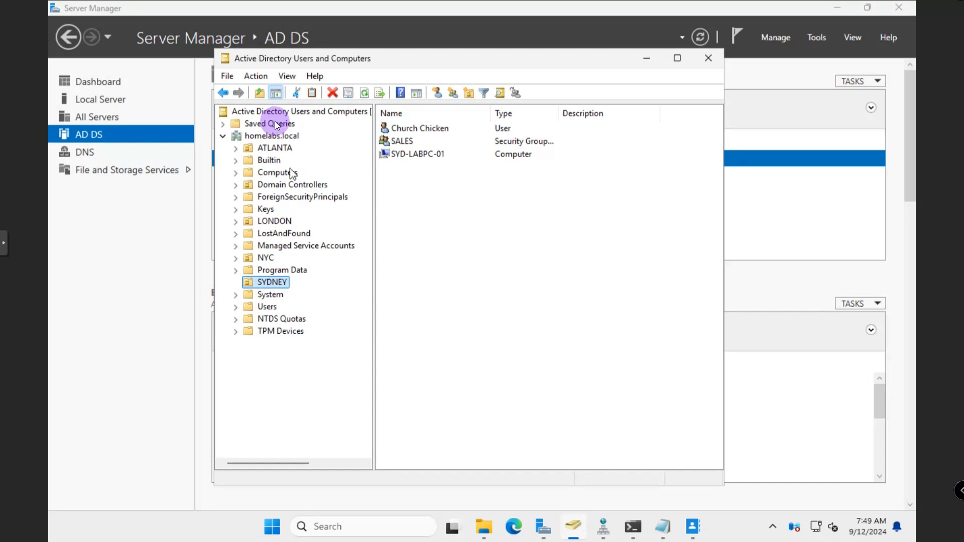
Untick 'Protect object from accidental deletion' on SYDNEY's Object tab and apply the change
right_click(279, 289)
left_click(343, 254)
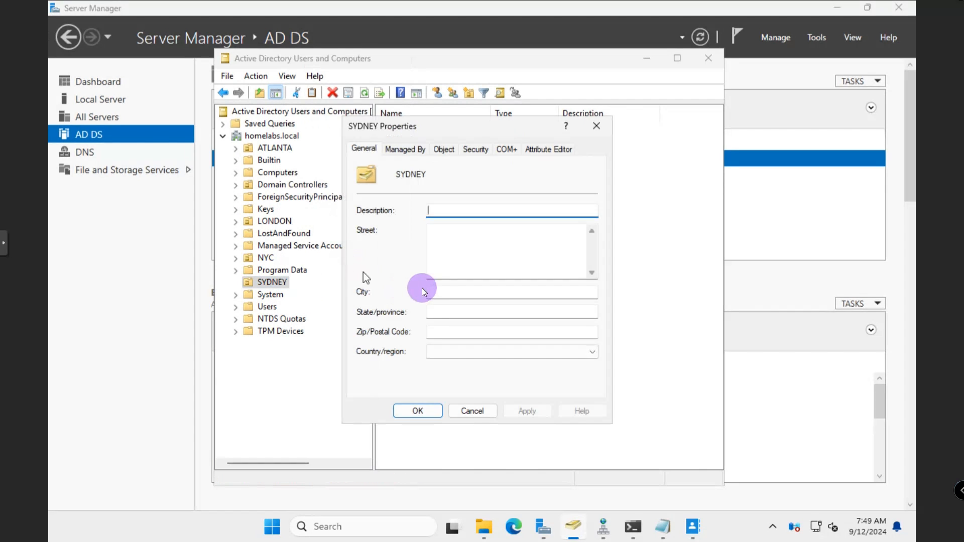
left_click(444, 150)
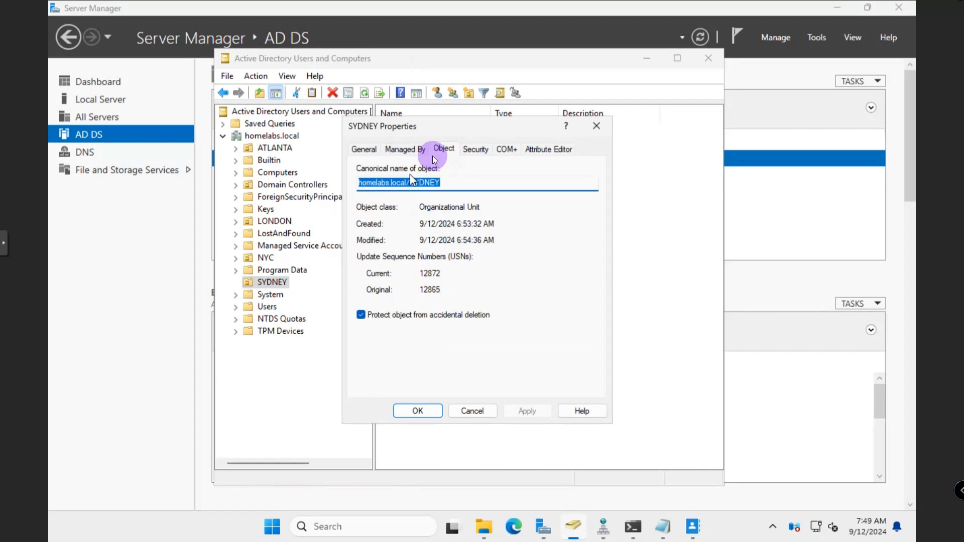
left_click(360, 314)
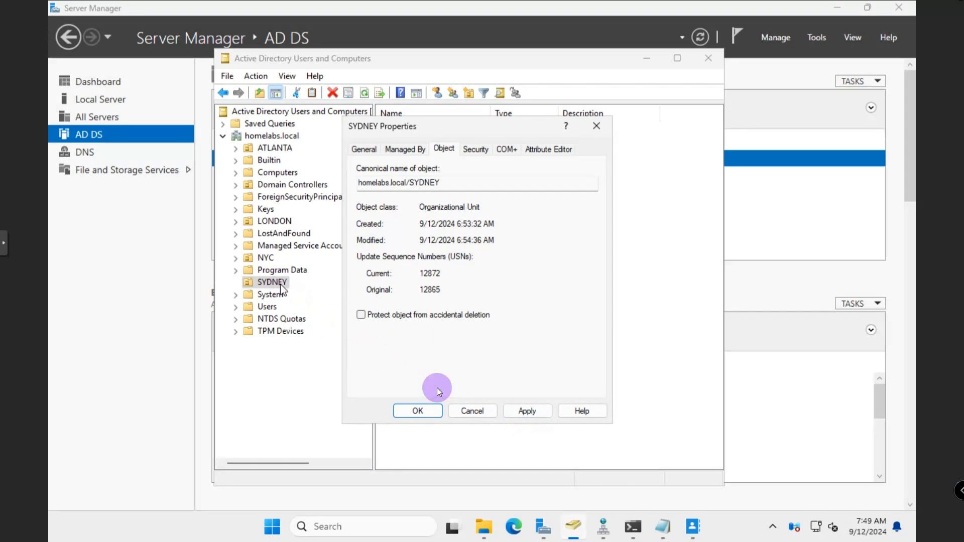
left_click(518, 411)
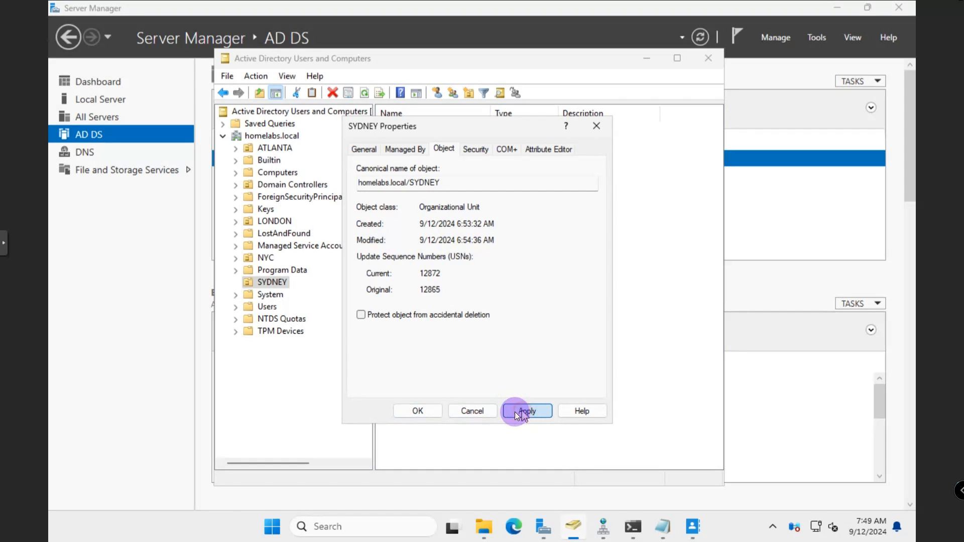
left_click(420, 411)
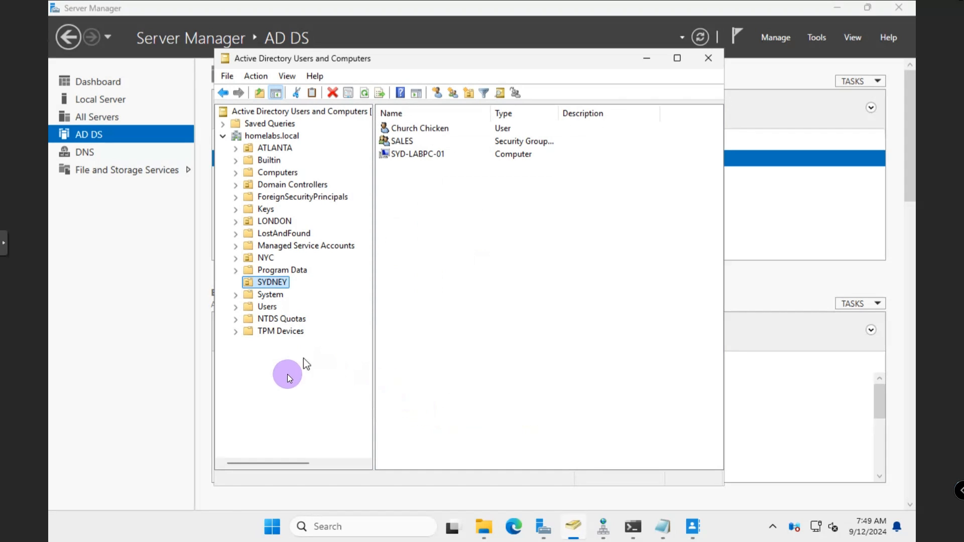
Delete the SYDNEY OU, confirming both the deletion and the subtree deletion
right_click(274, 284)
left_click(309, 187)
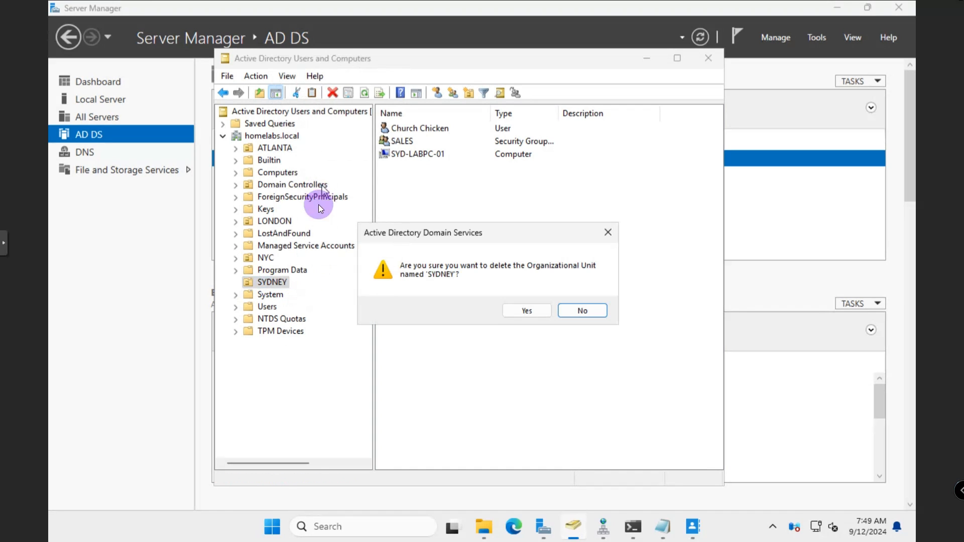
left_click(521, 310)
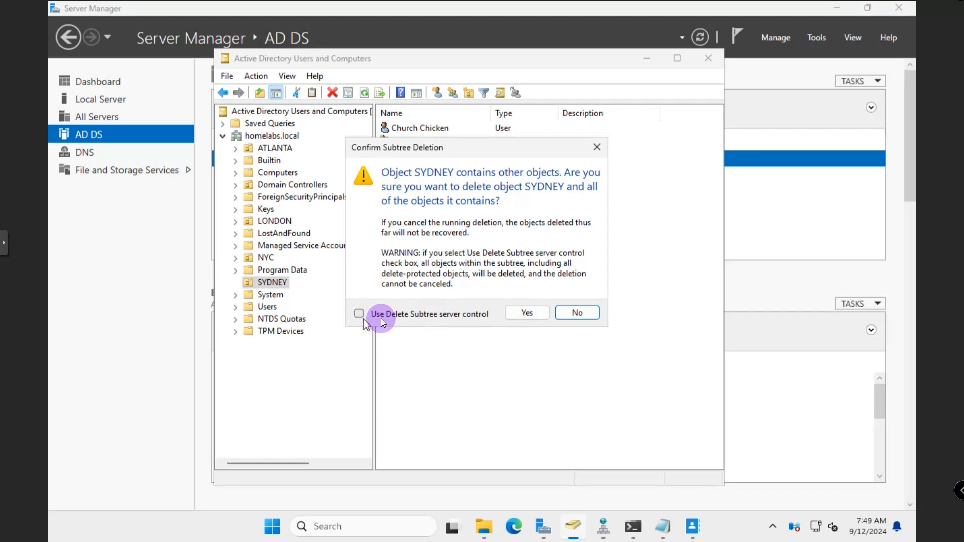
left_click(526, 312)
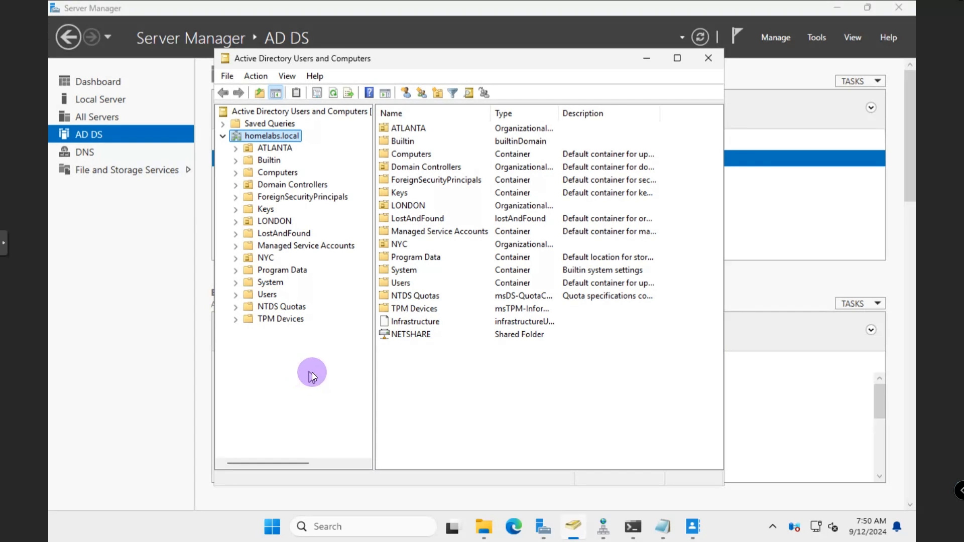
Launch Active Directory Administrative Center from Server Manager Tools and show homelabs' Deleted Objects
left_click(645, 59)
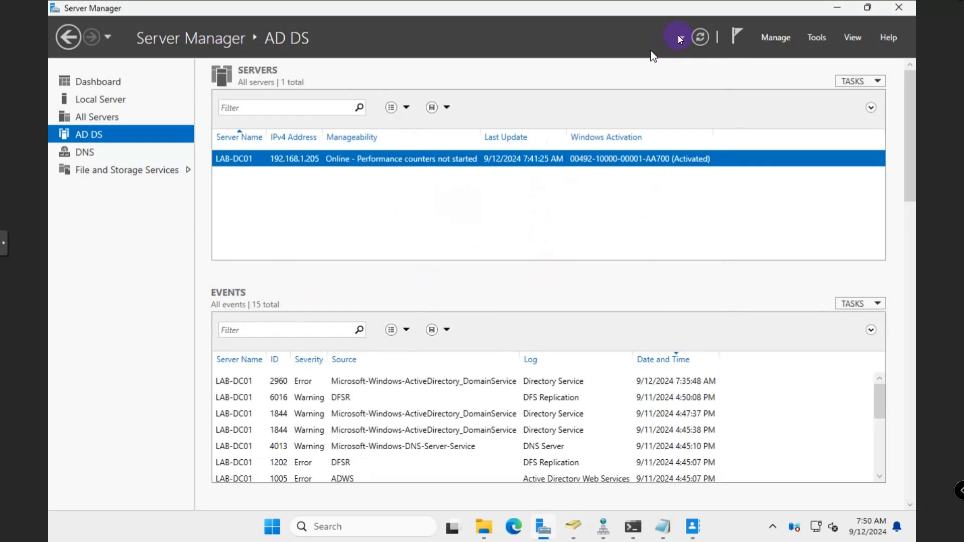
left_click(850, 38)
left_click(729, 100)
left_click(814, 37)
left_click(778, 56)
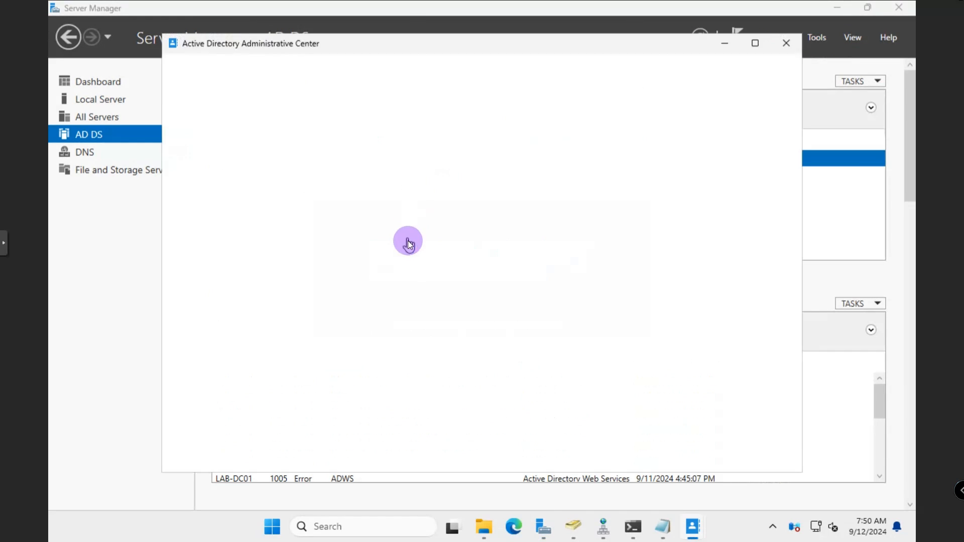
left_click(203, 171)
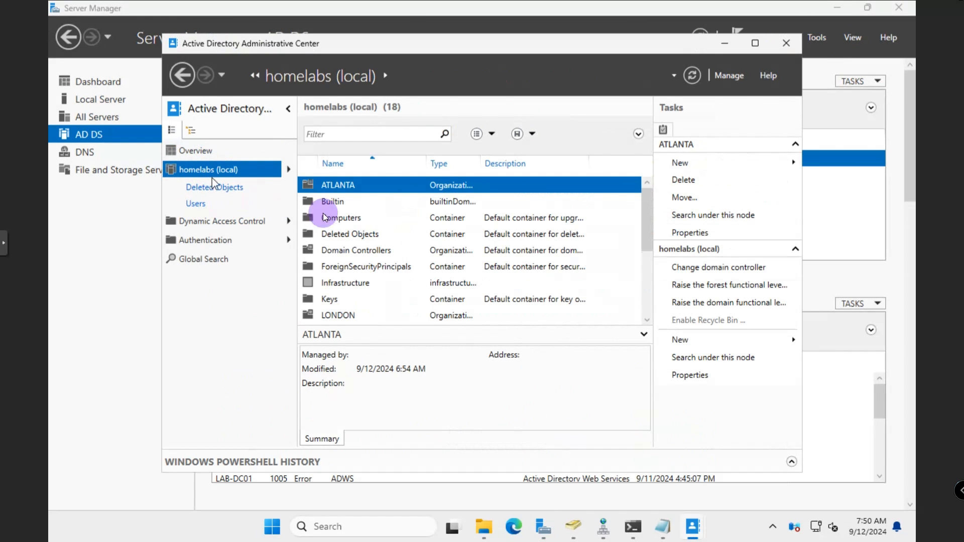
left_click(220, 191)
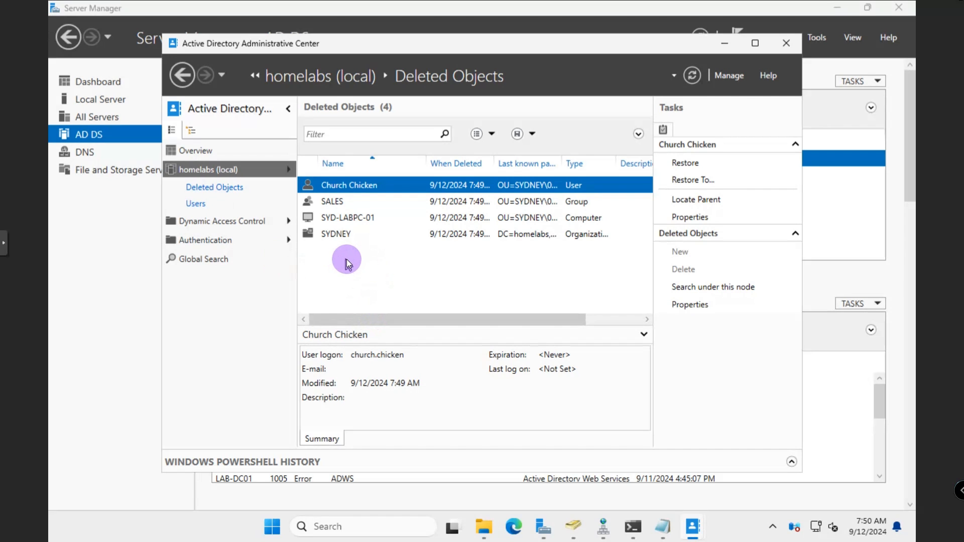
Restore the SYDNEY OU, SYD-LABPC-01, the SALES group and the deleted user account
left_click(330, 236)
left_click(671, 164)
left_click(372, 219)
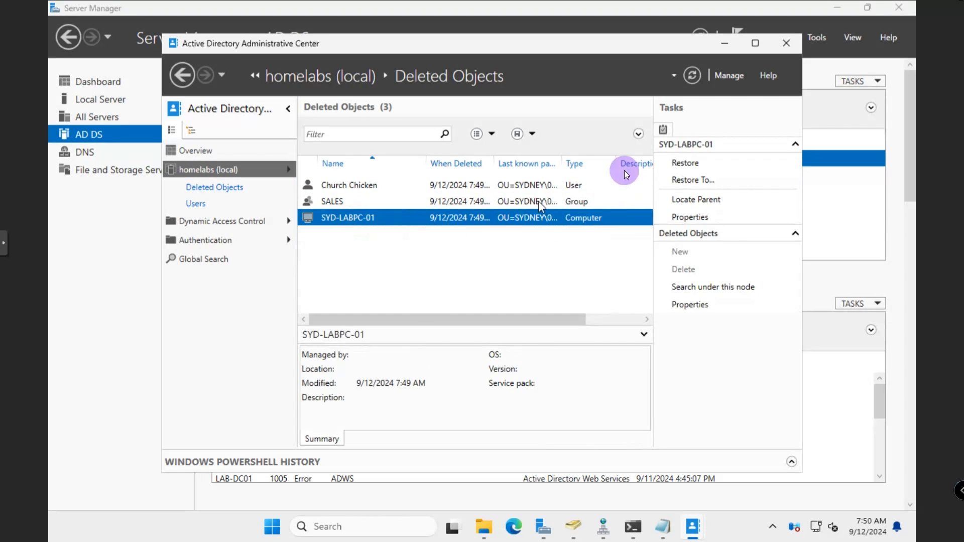
left_click(671, 164)
left_click(408, 201)
left_click(683, 163)
left_click(557, 185)
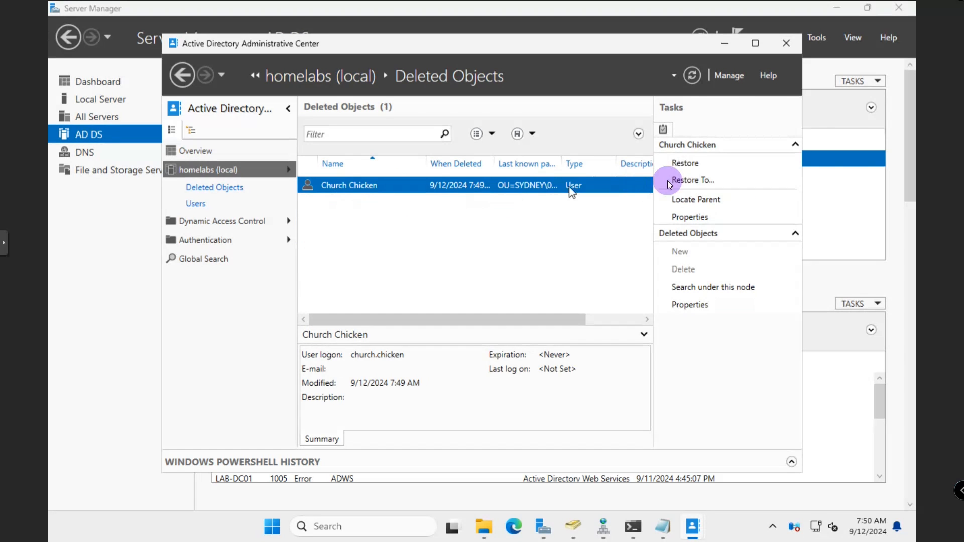
left_click(686, 163)
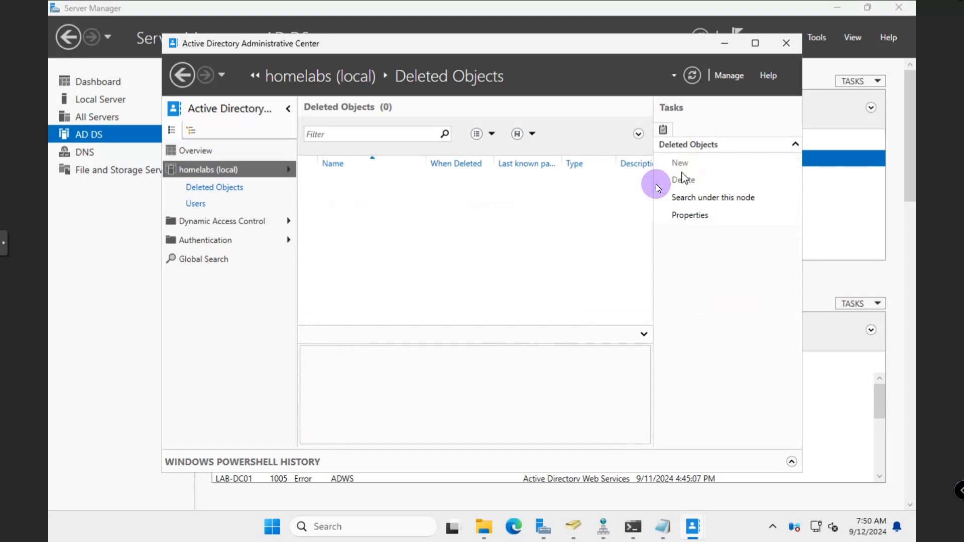
left_click(724, 44)
Refresh the ADUC console and select SYDNEY's user, SALES group and SYD-LABPC-01
left_click(572, 526)
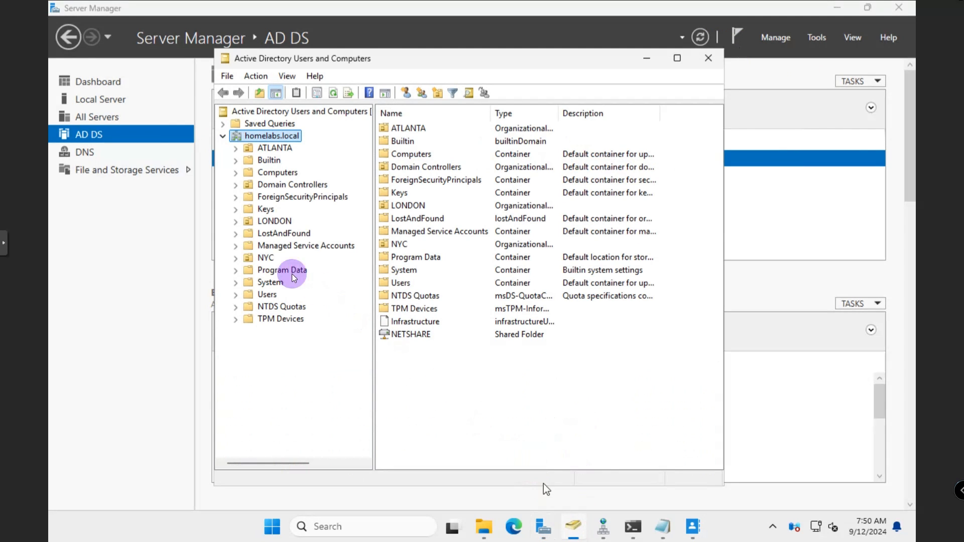
left_click(334, 94)
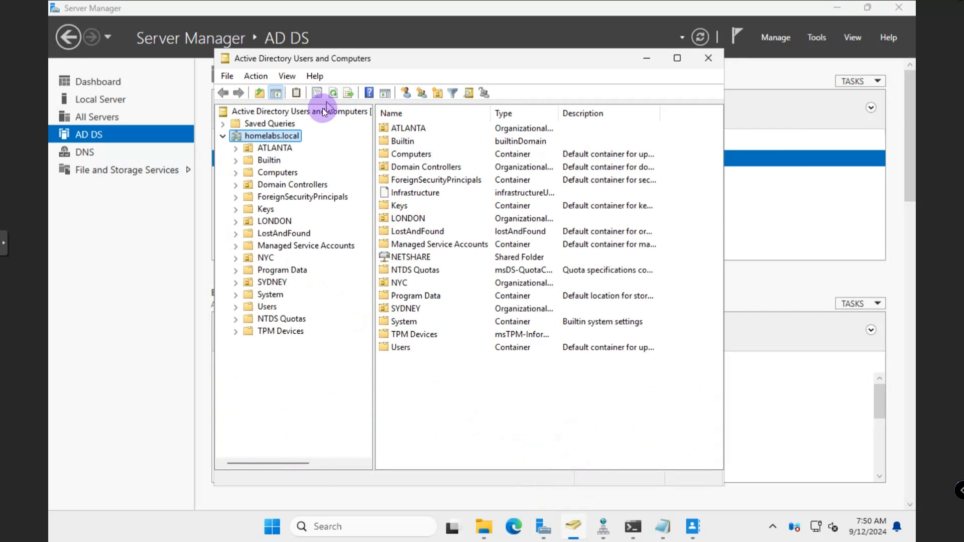
left_click(271, 282)
left_click_drag(409, 200, 462, 125)
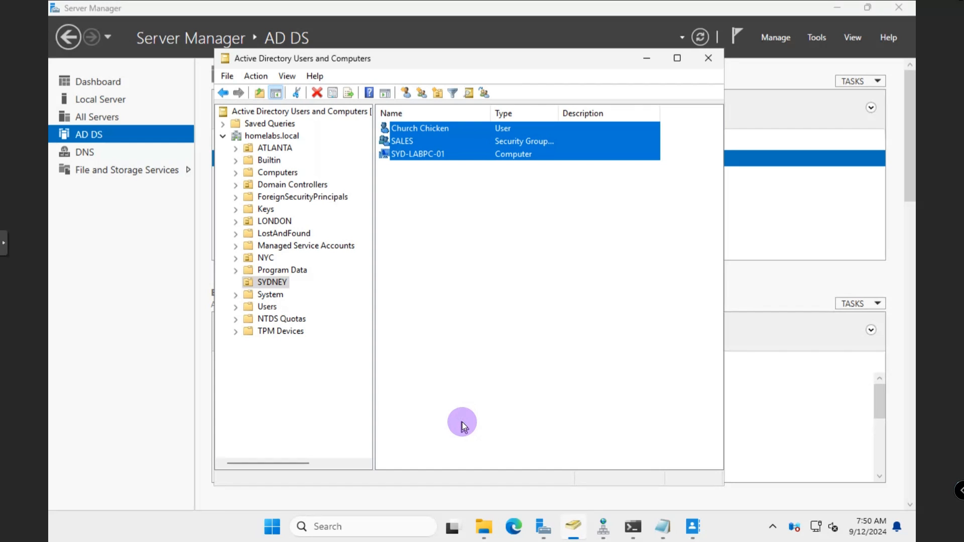